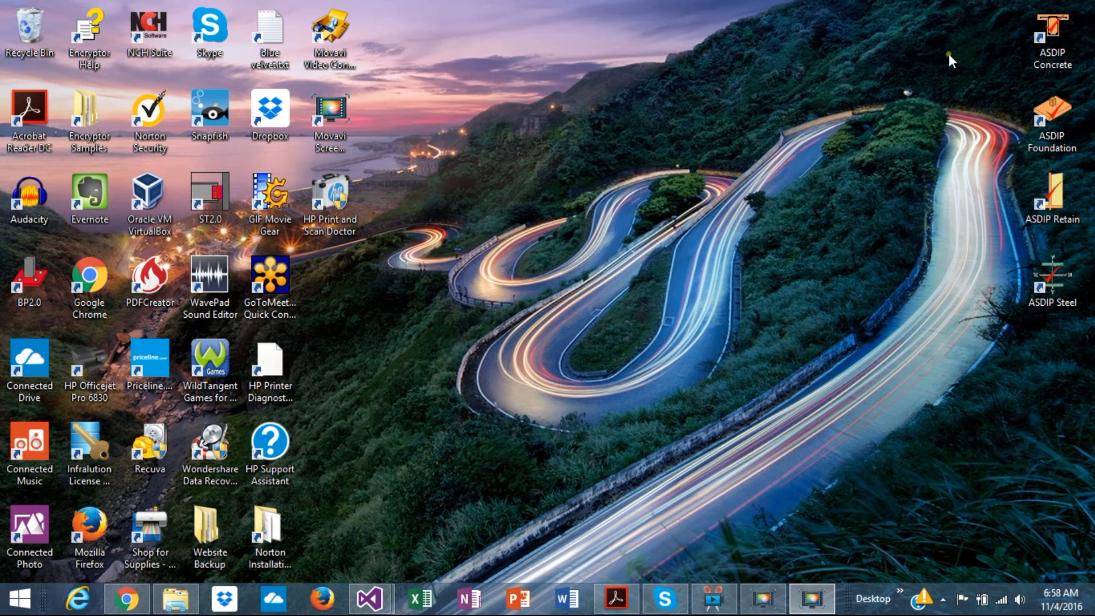
Step: Start ASDIP Concrete from the desktop and look over the project manager's settings options
double_click(1054, 41)
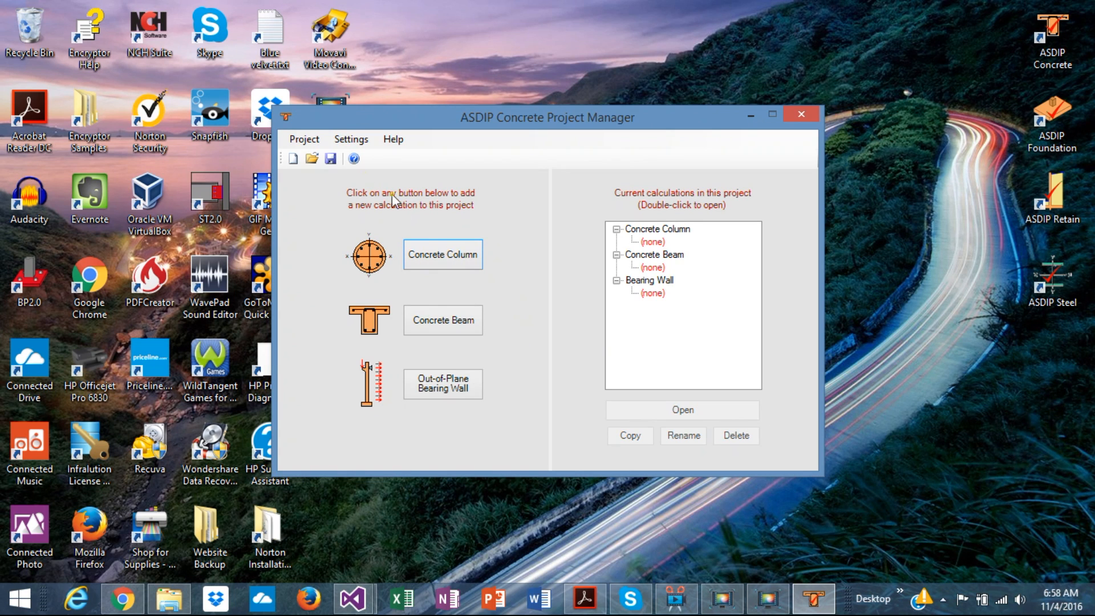
click(354, 140)
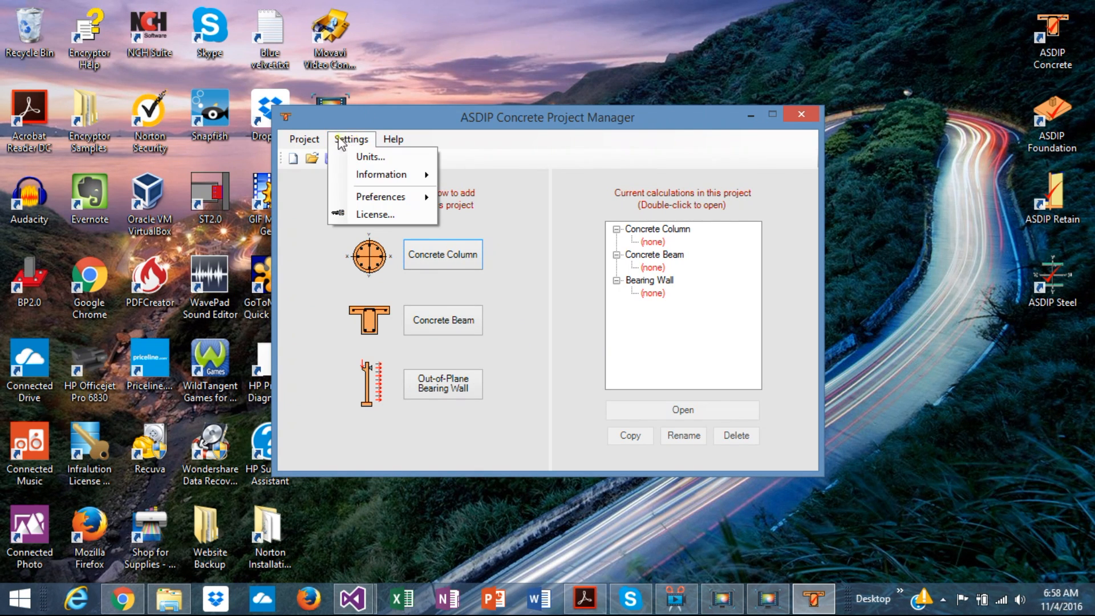
click(315, 146)
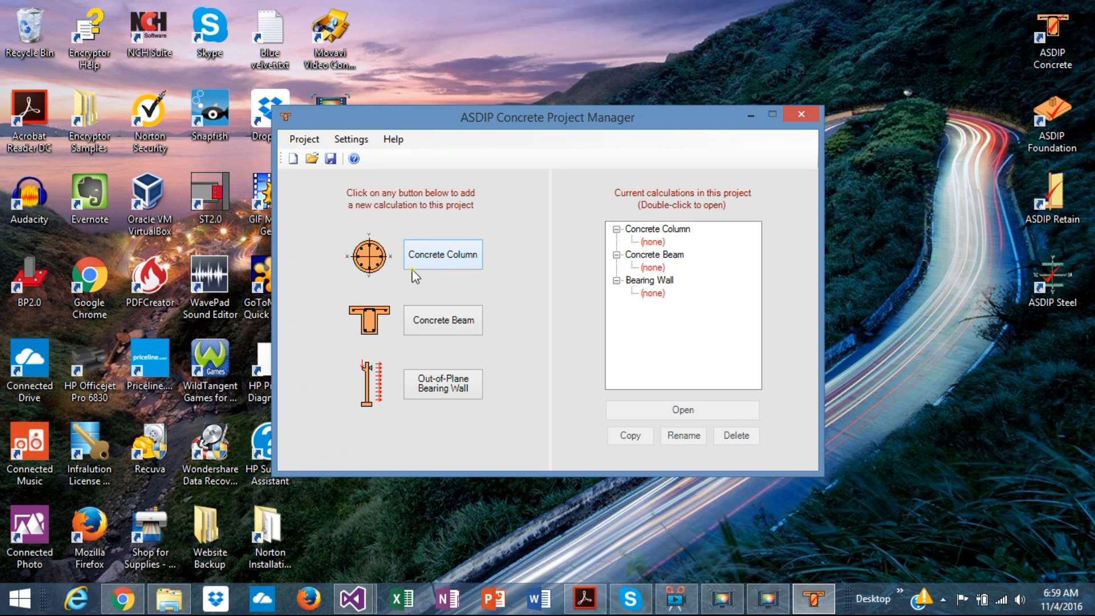
Step: Add a concrete column calculation named dfgsdfg to the project and open it
click(445, 260)
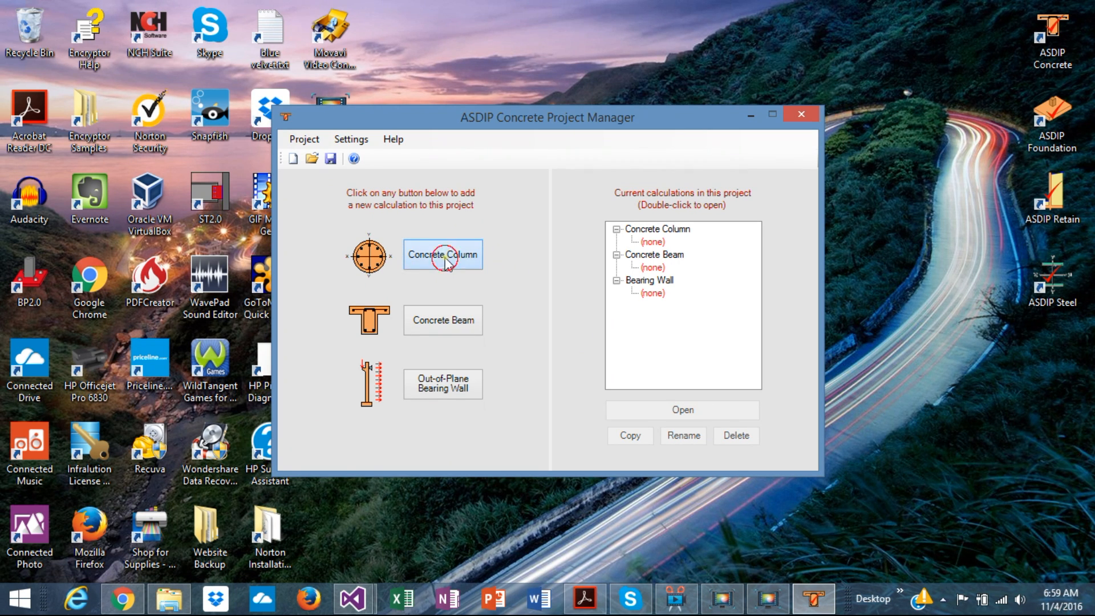
text(dfgsdf)
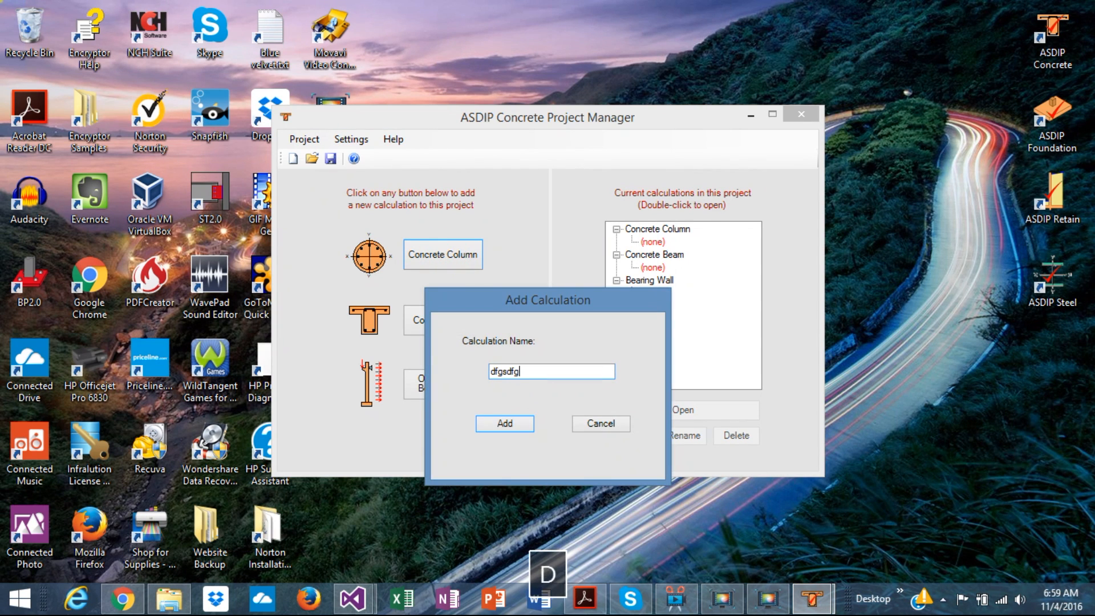
text(g)
click(504, 425)
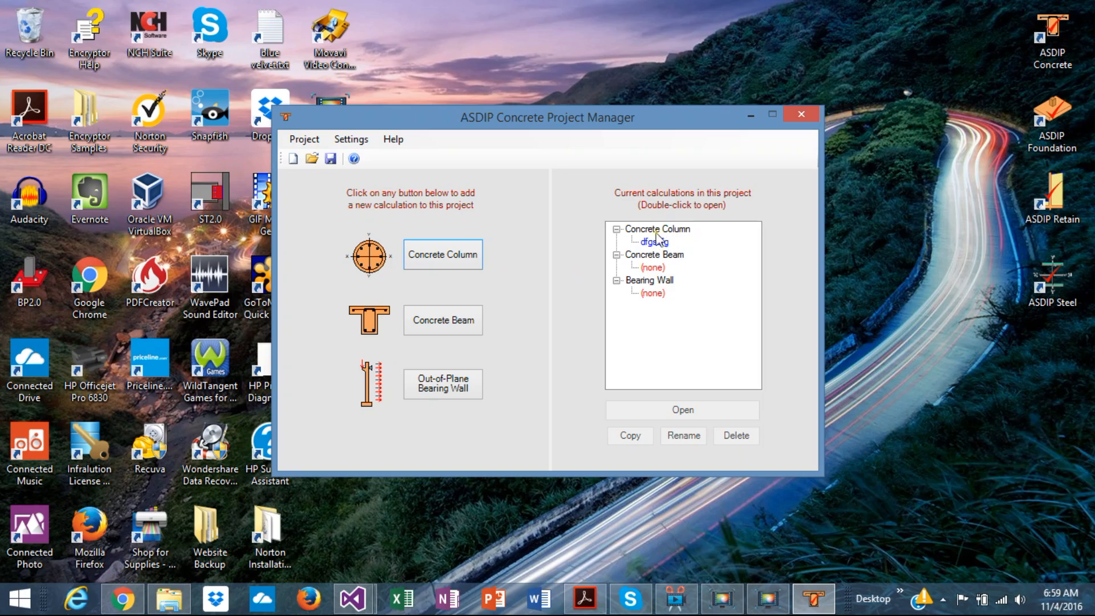
double_click(653, 244)
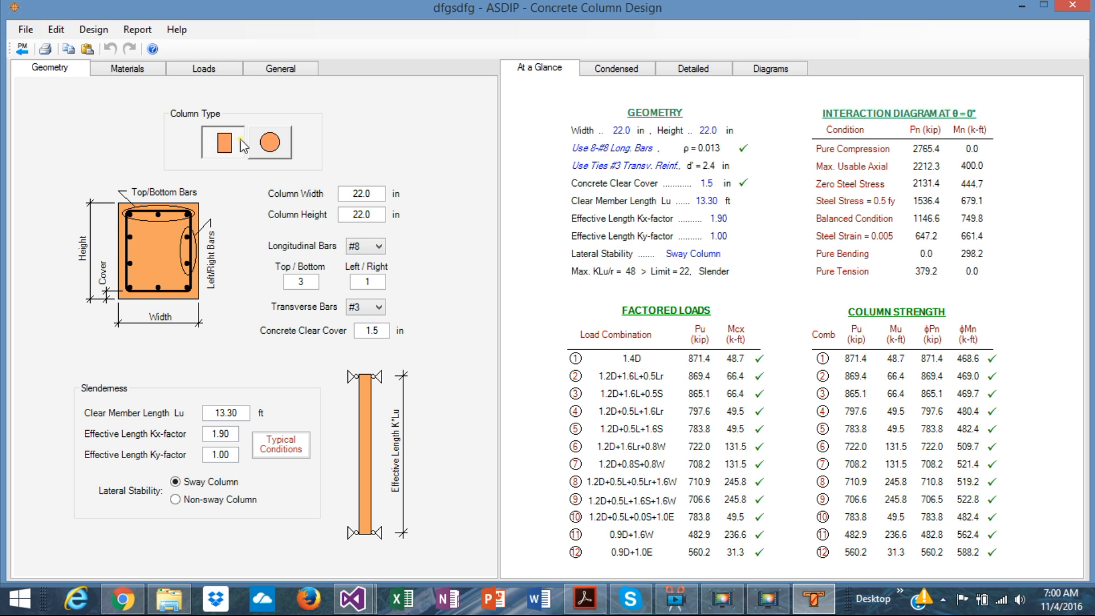
Step: Try the circular column type and switch back to the rectangular one
click(277, 149)
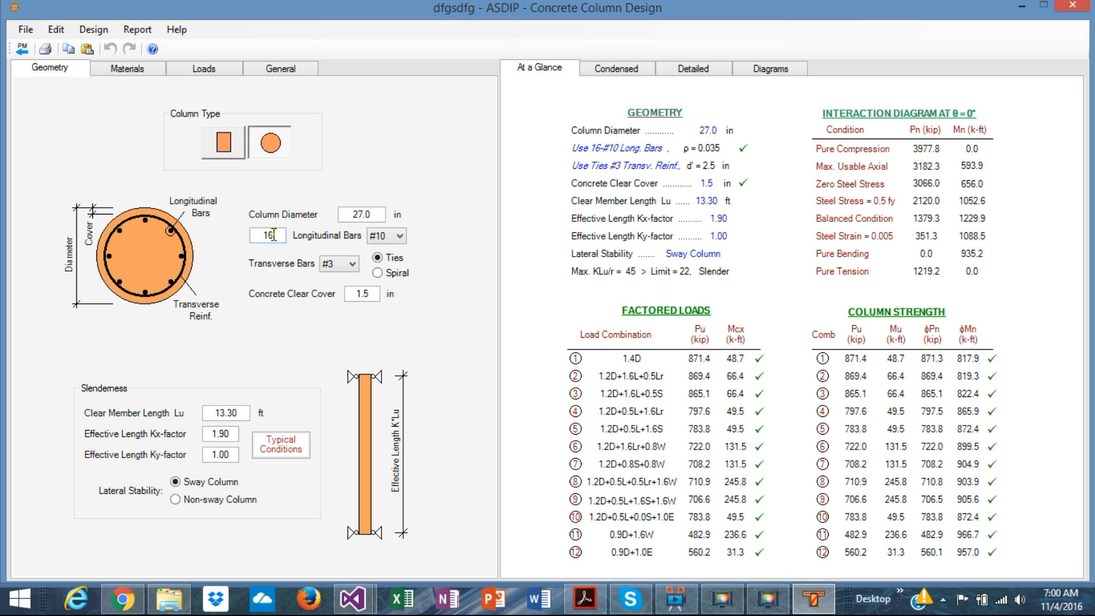
click(226, 147)
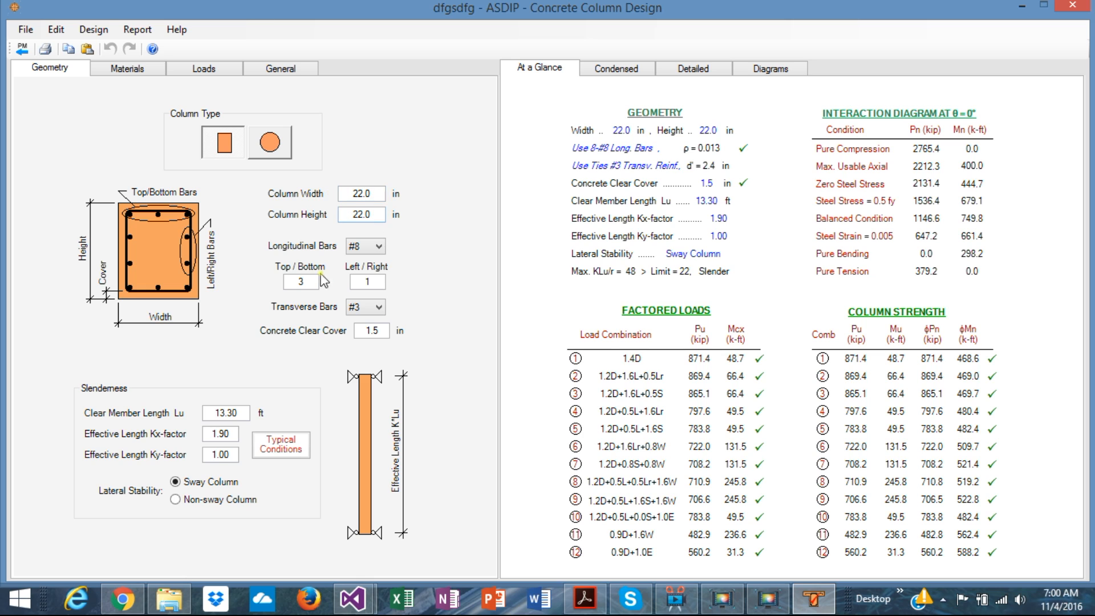
Step: View the available longitudinal bar sizes and the typical conditions table for the effective length K-factor
click(379, 247)
click(379, 246)
click(282, 449)
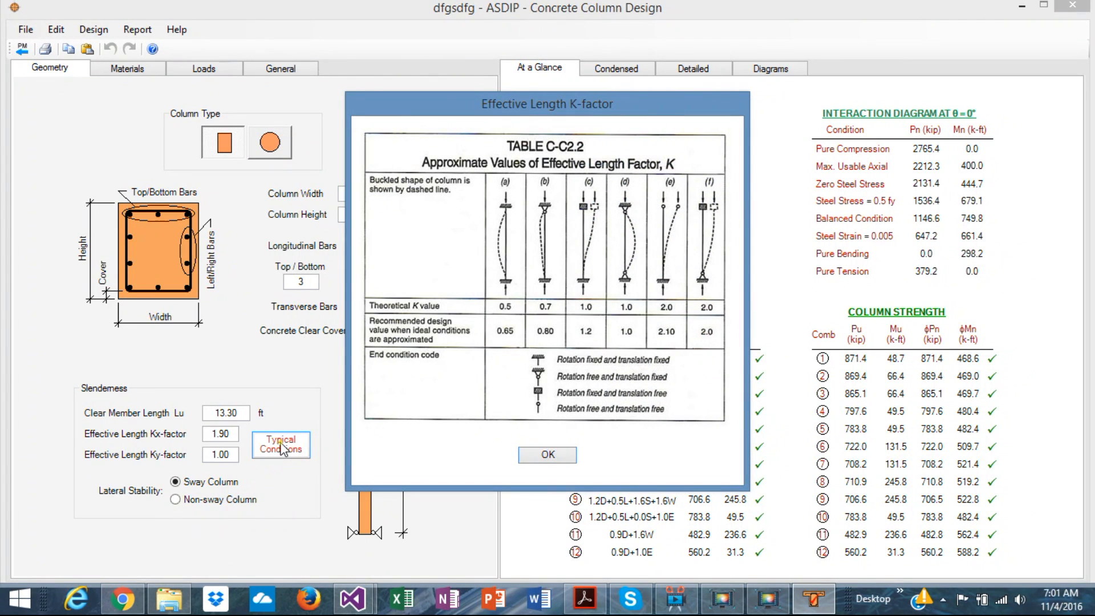
click(549, 454)
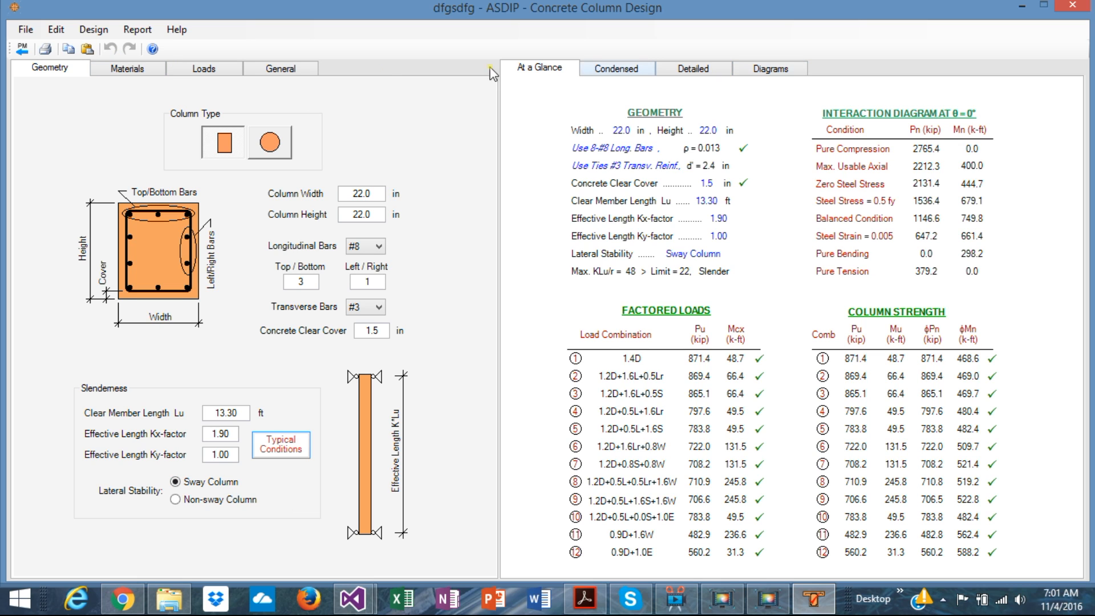
Step: Set the concrete stress-strain model to Whitney and the steel stress-strain model to Strain hardening
click(128, 68)
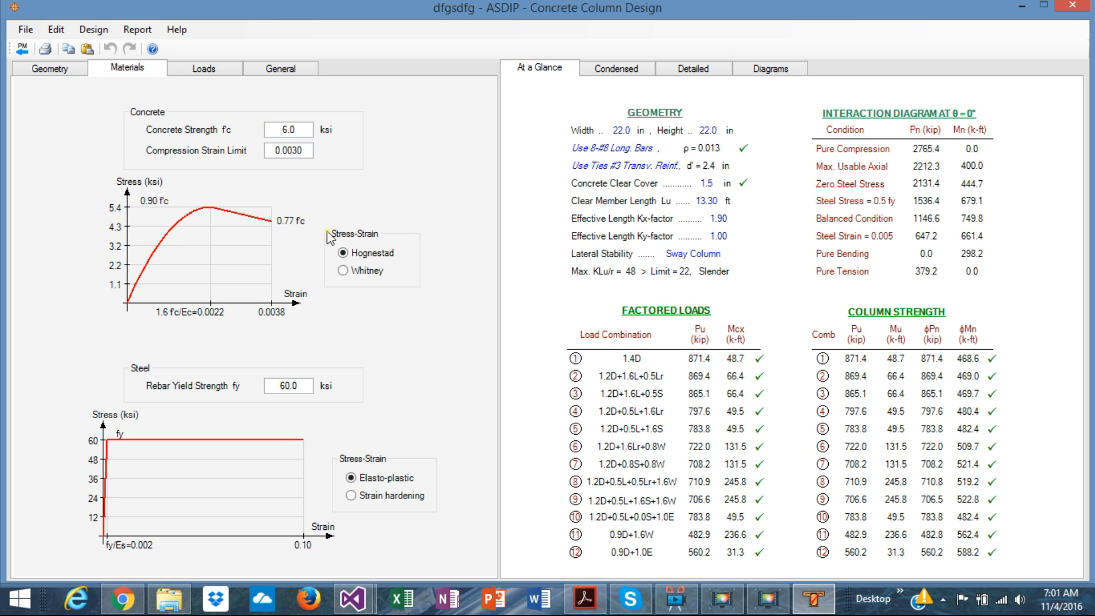
click(343, 272)
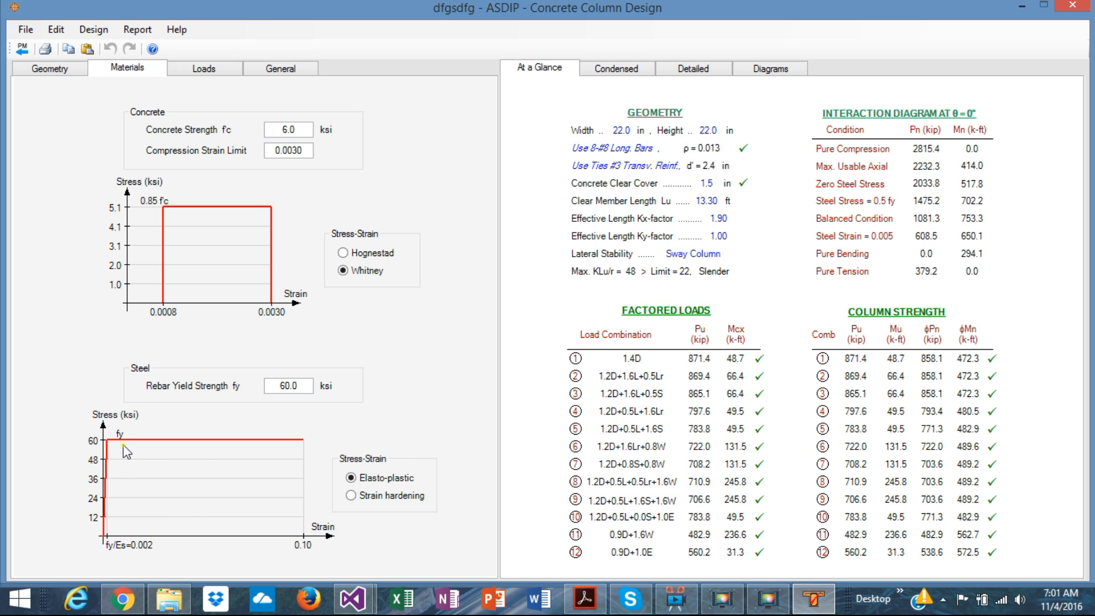
click(350, 496)
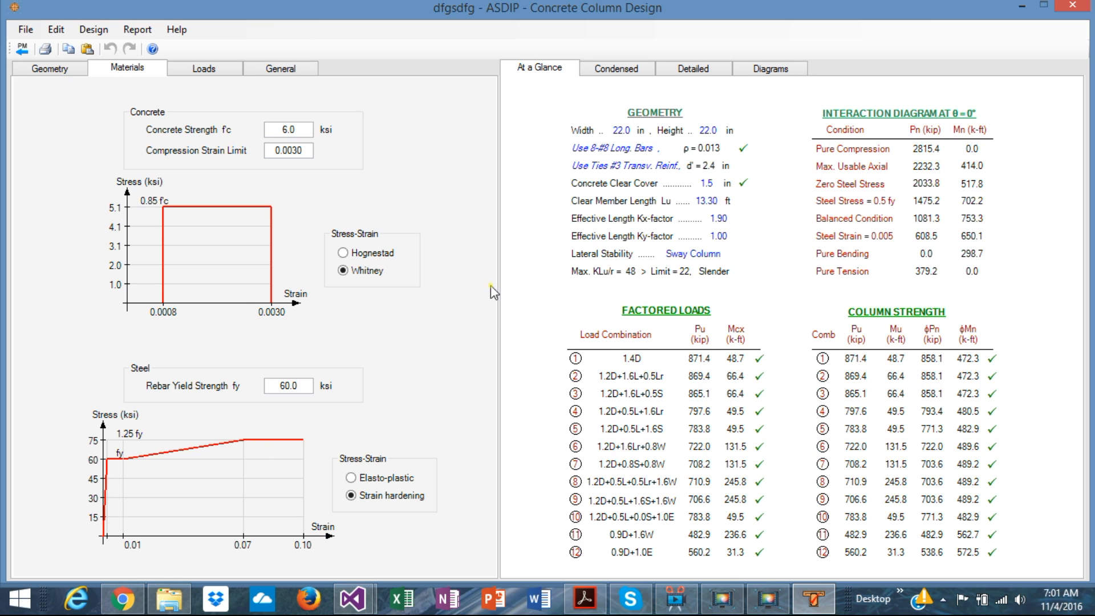
Step: Try the biaxial column option, view its interaction diagrams, and turn the option off again
click(200, 74)
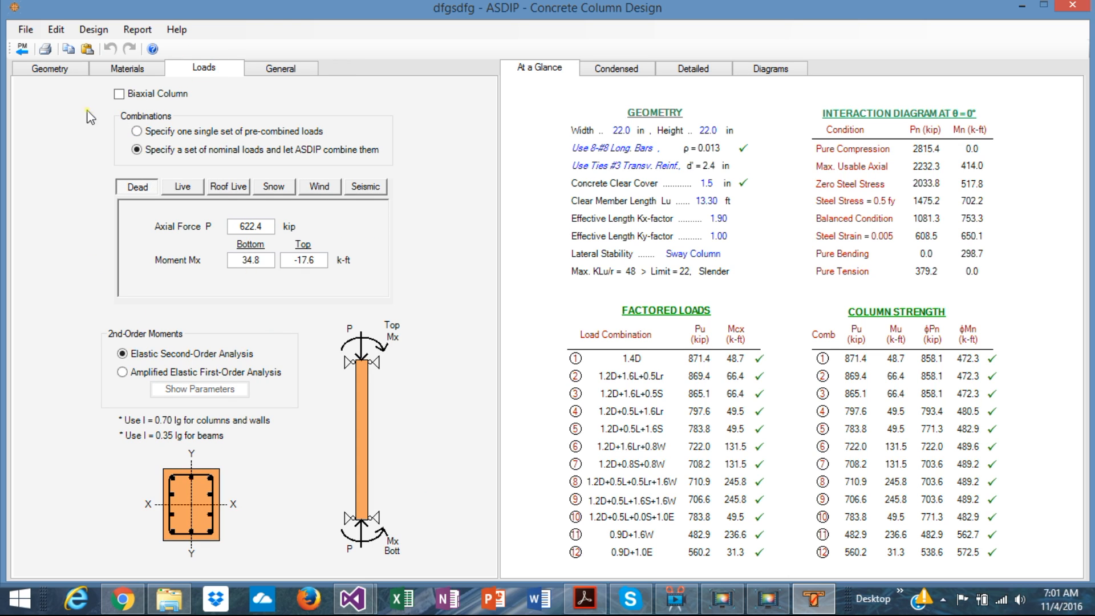
click(118, 94)
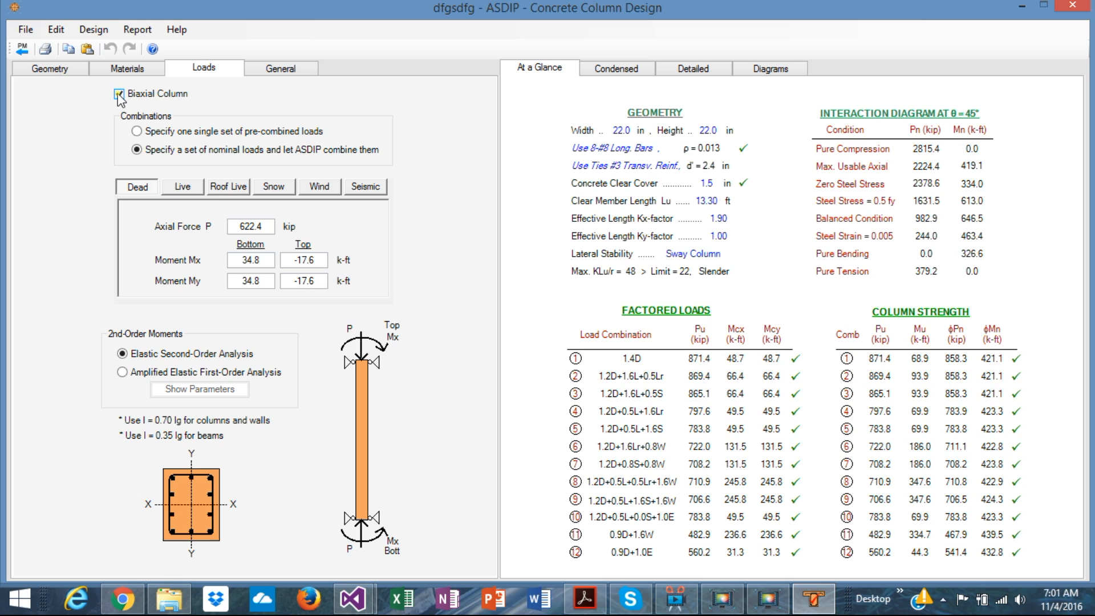
click(771, 69)
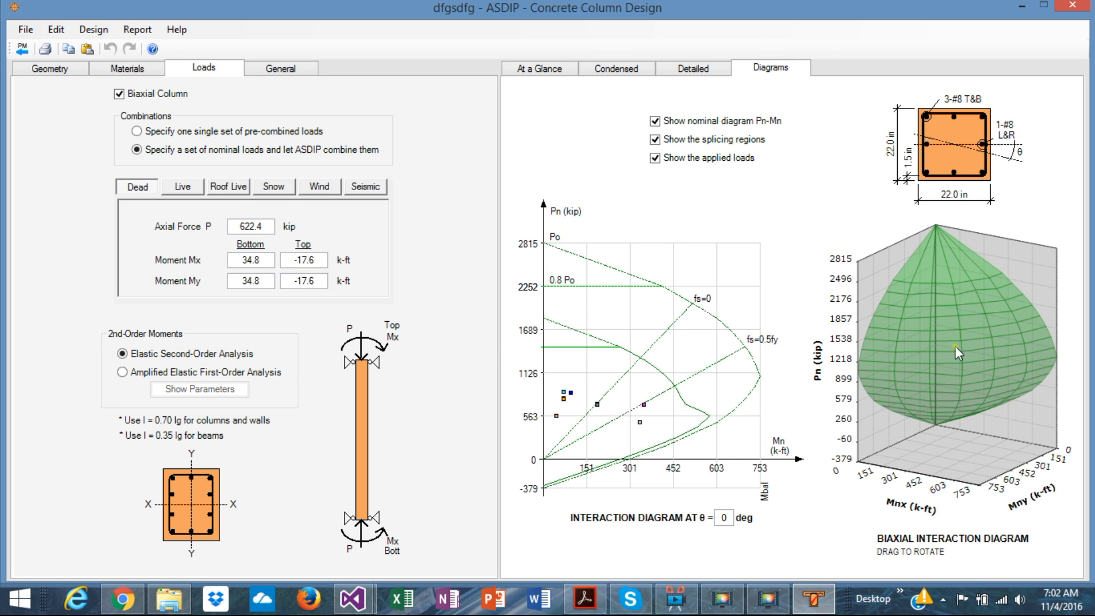
click(119, 94)
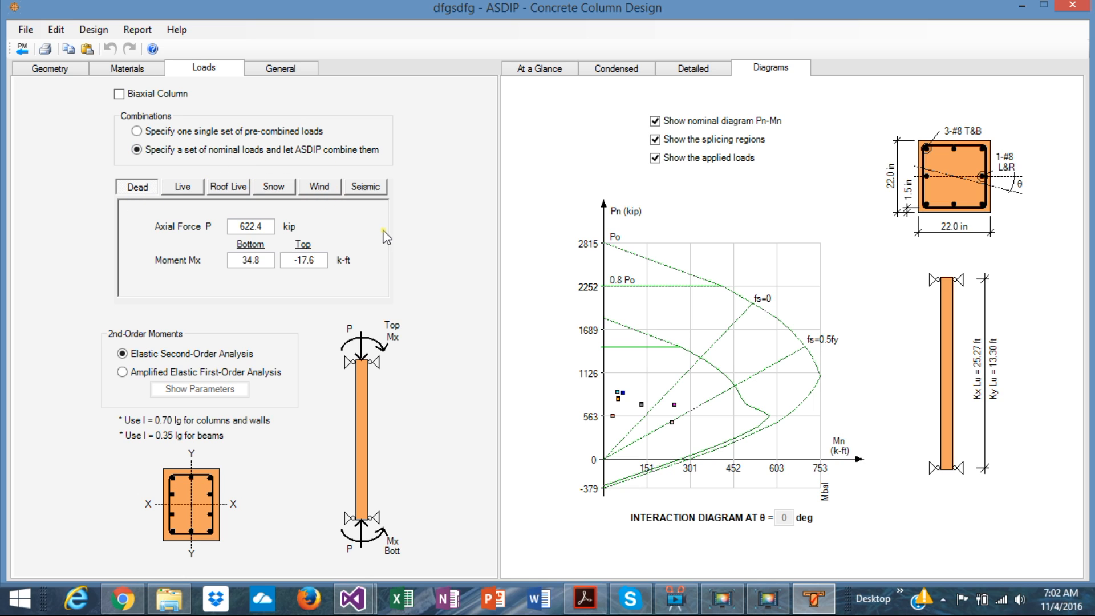
Step: Try specifying a single set of pre-combined loads and return to nominal loads combined by ASDIP
click(137, 131)
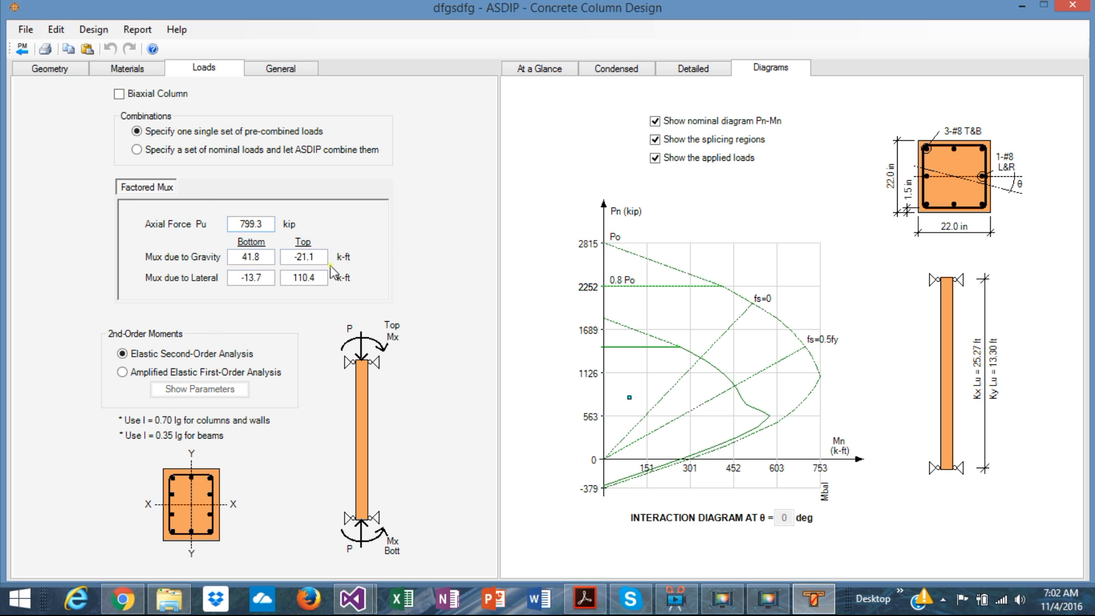
click(136, 150)
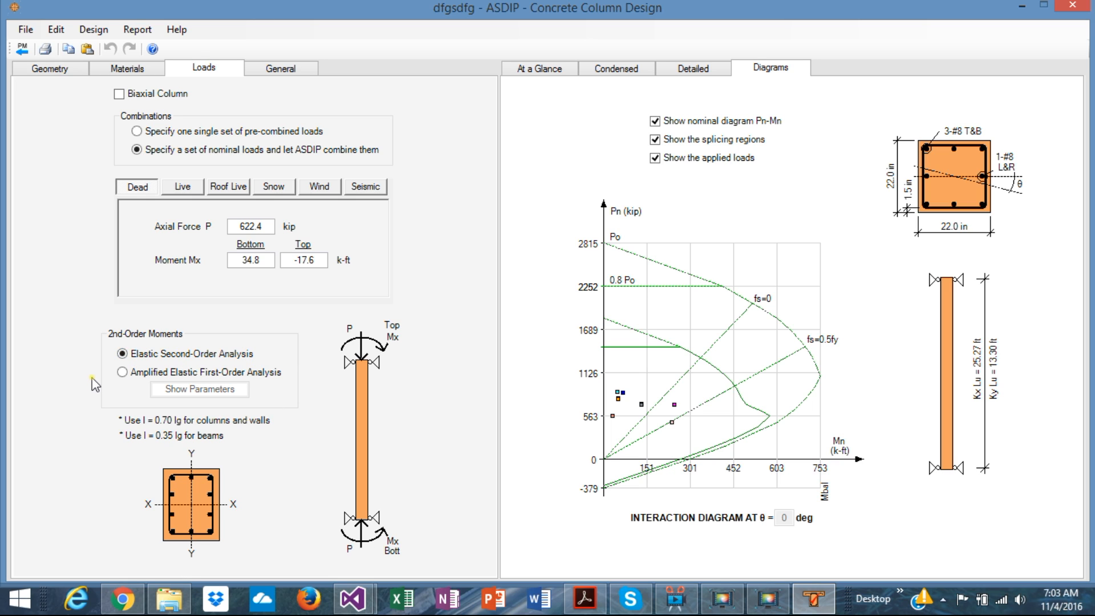
Step: Set the 2nd-order moments to Amplified Elastic First-Order Analysis and view the sway column parameters without changing them
click(123, 372)
click(207, 389)
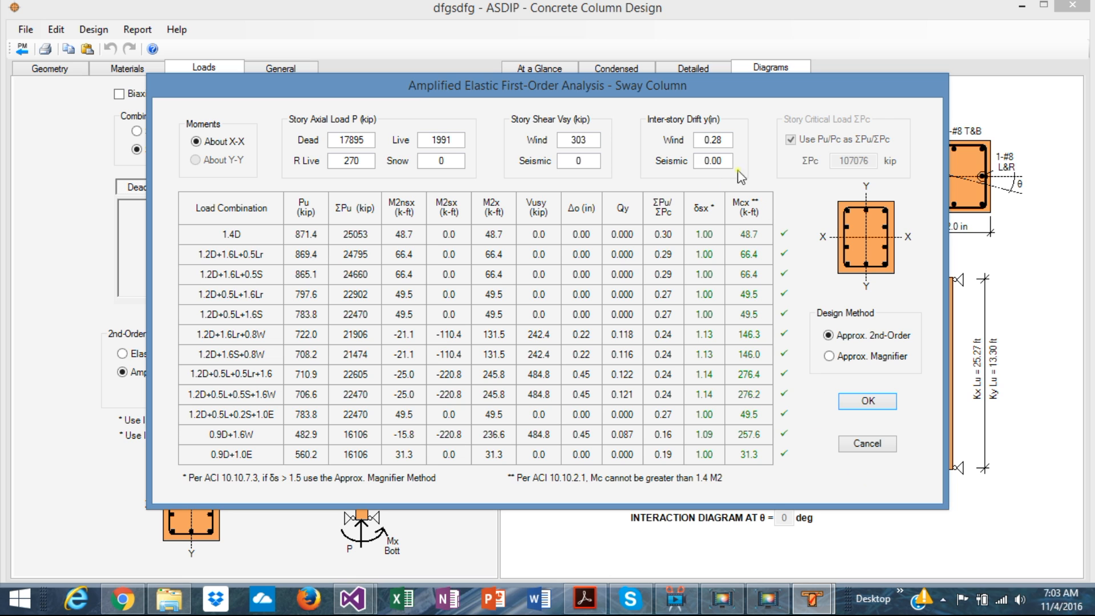
click(862, 442)
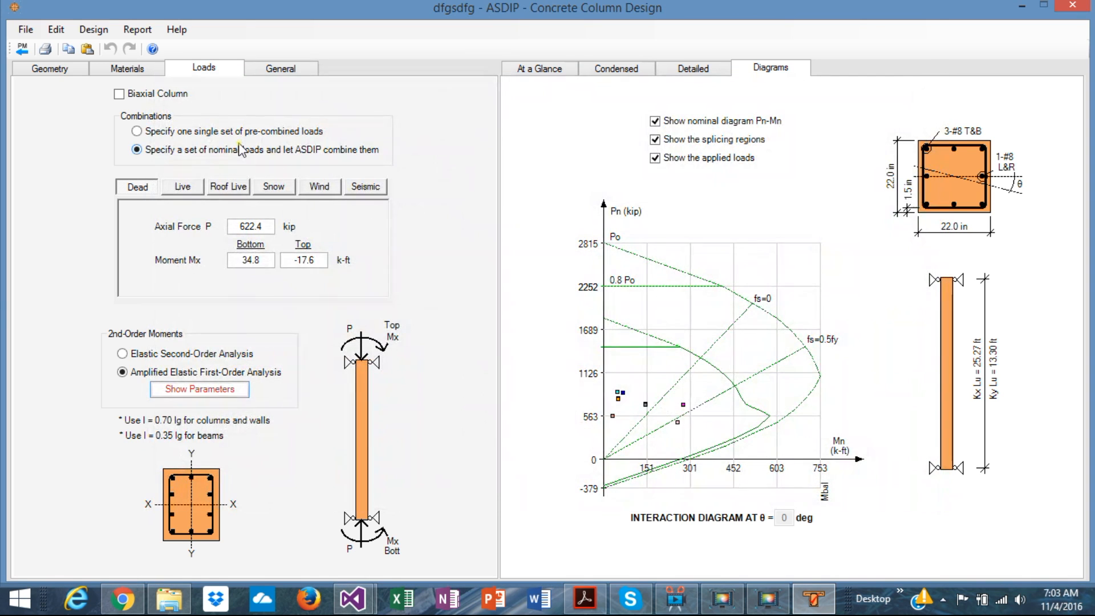
Step: Set the lateral stability to Non-sway Column and view the corresponding amplified first-order analysis parameters
click(60, 69)
click(175, 499)
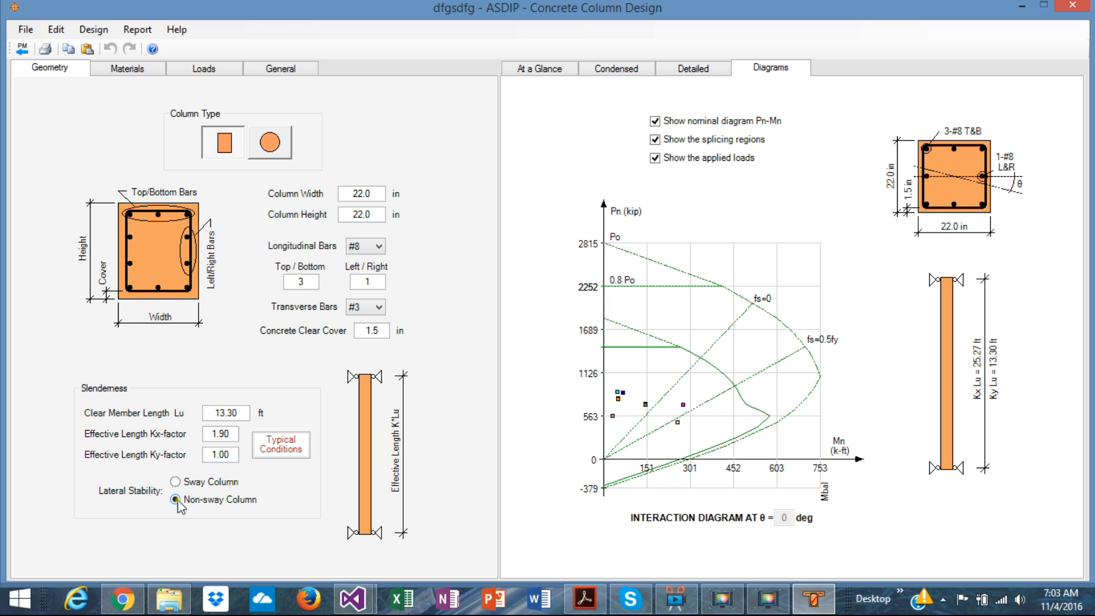
click(199, 69)
click(195, 391)
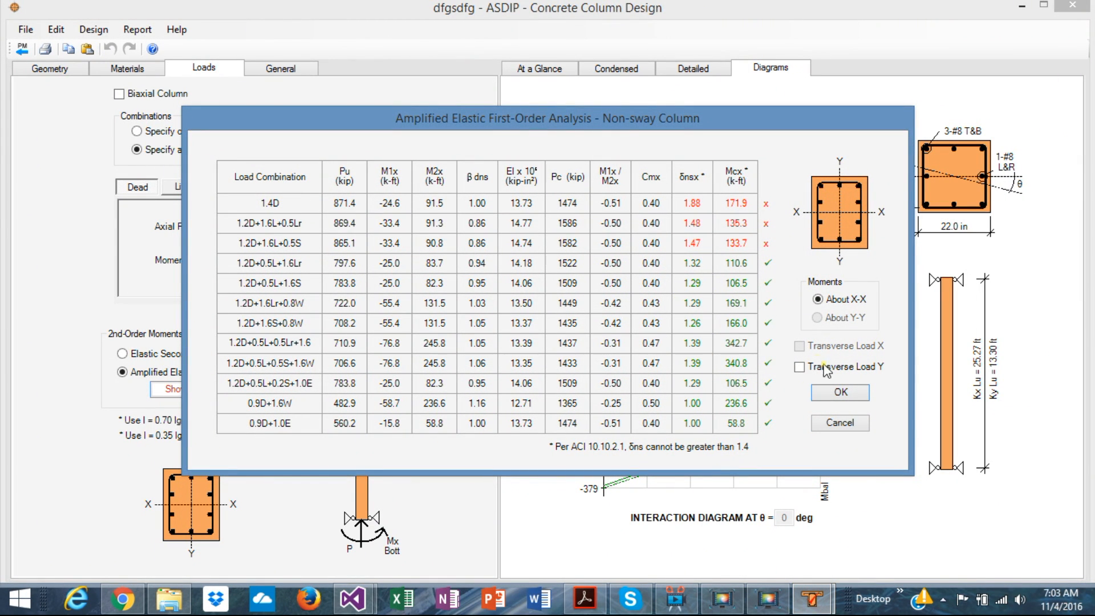
click(838, 424)
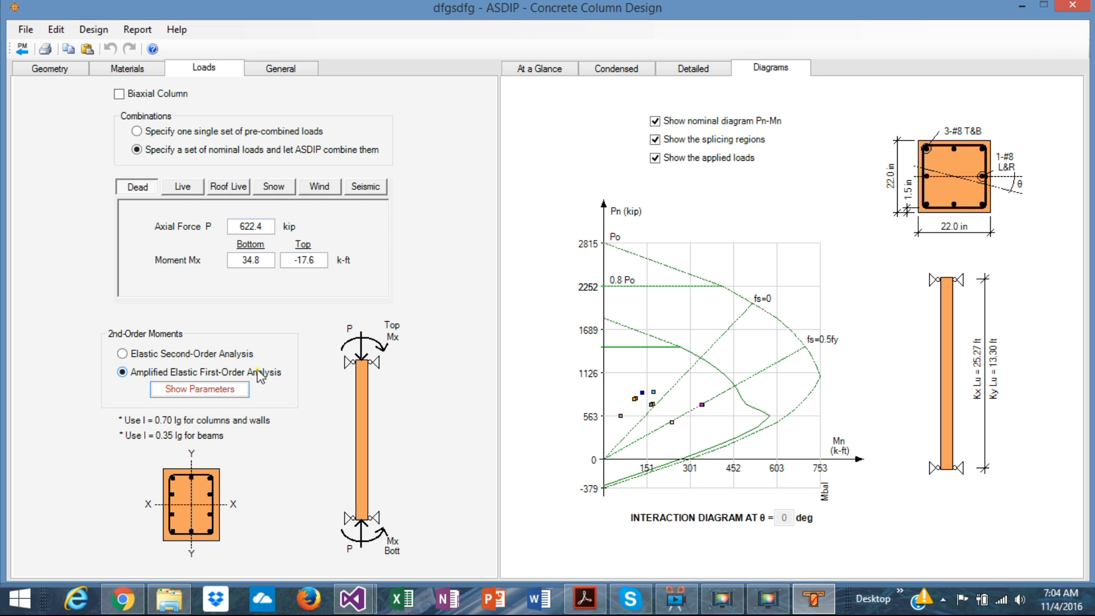
Step: Examine the at-a-glance and condensed results, including amplified factored loads, interaction diagram values and column strength
click(542, 68)
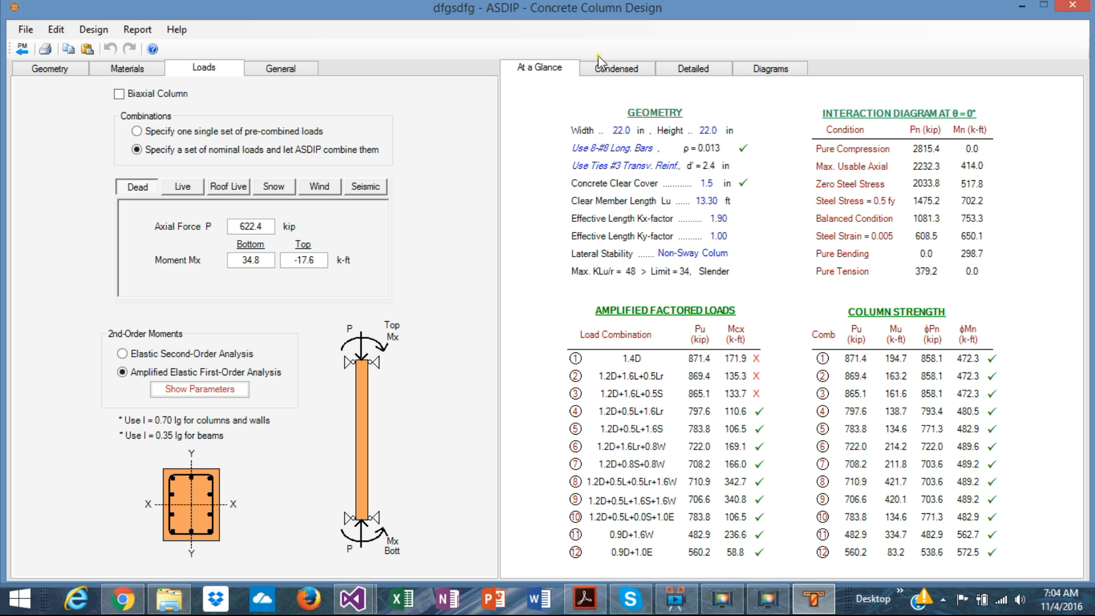
click(612, 70)
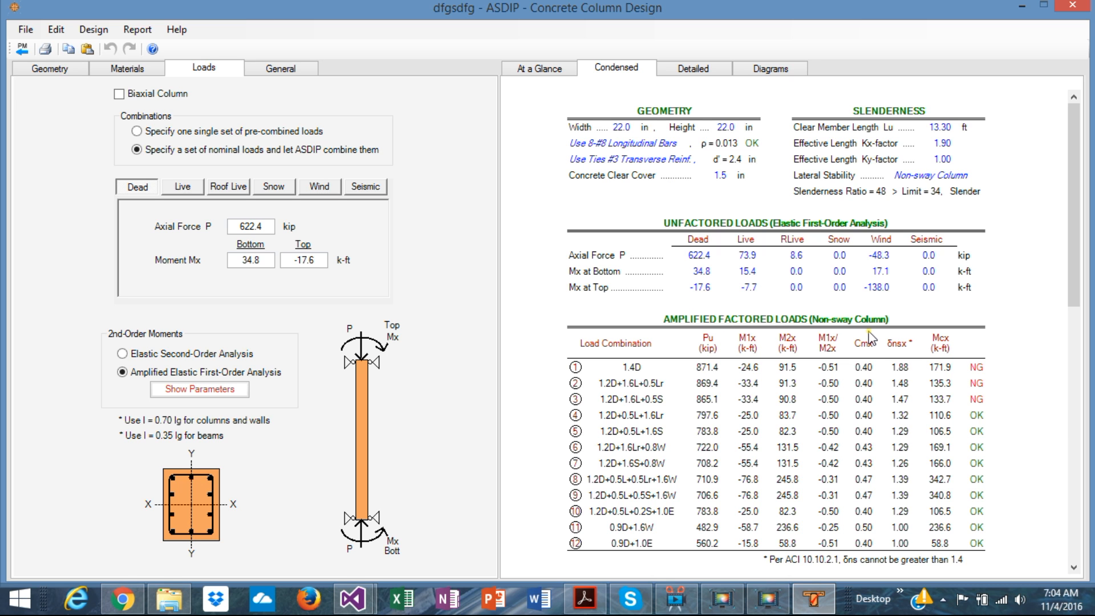
scroll(871, 340, down, 8)
scroll(870, 340, up, 6)
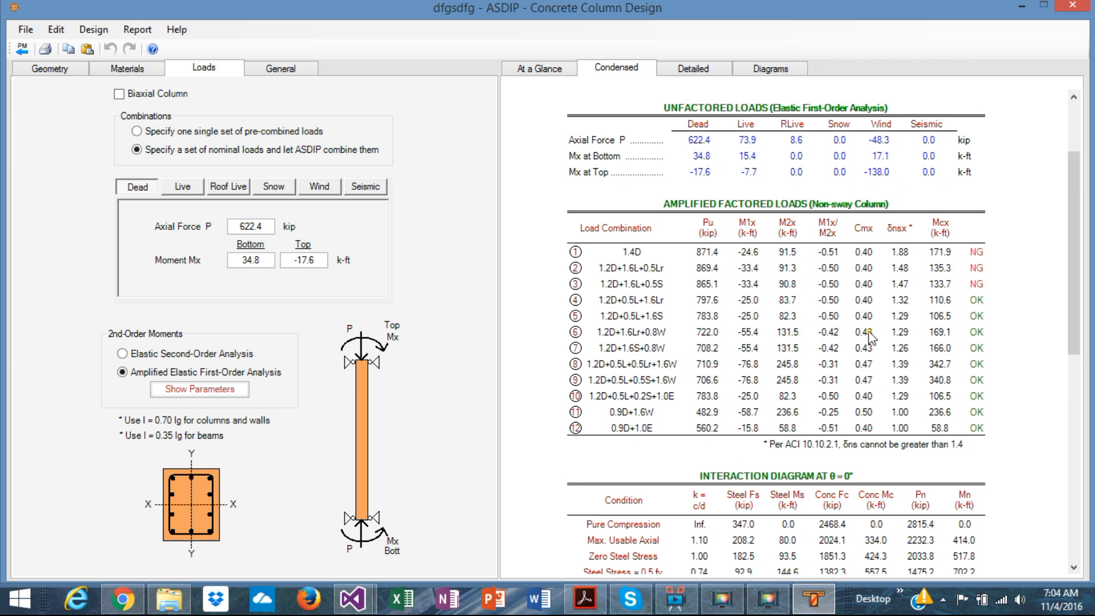
scroll(871, 339, down, 1)
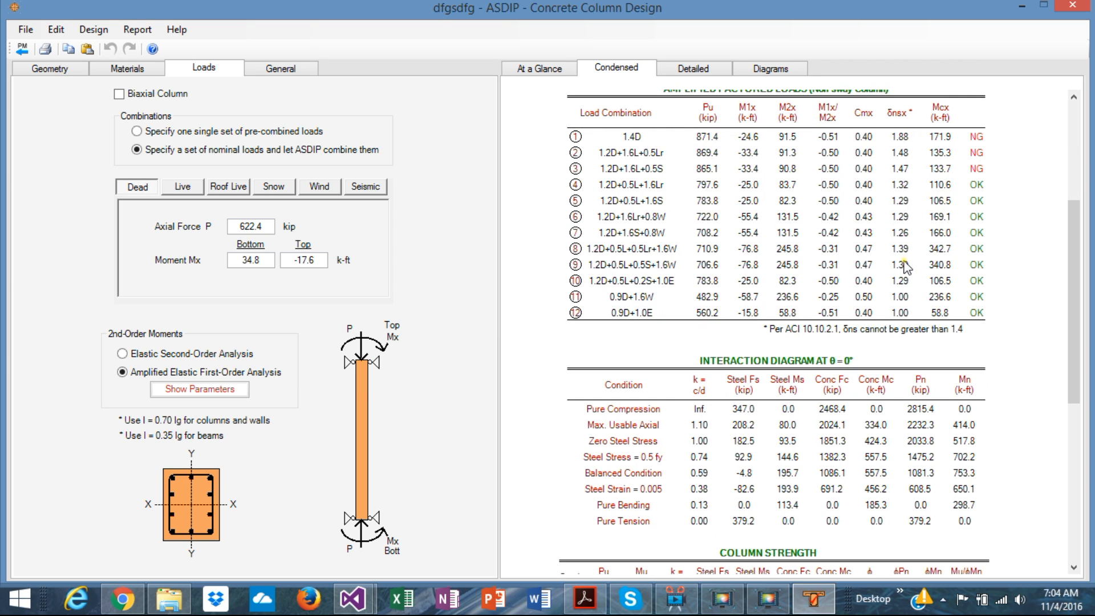
scroll(905, 265, down, 5)
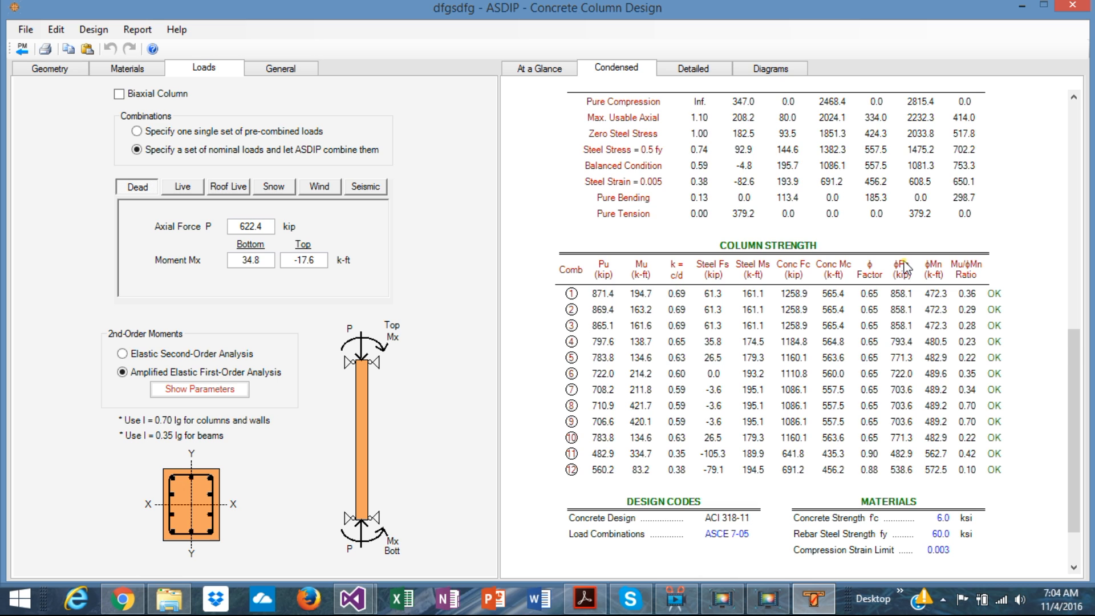
scroll(905, 265, down, 1)
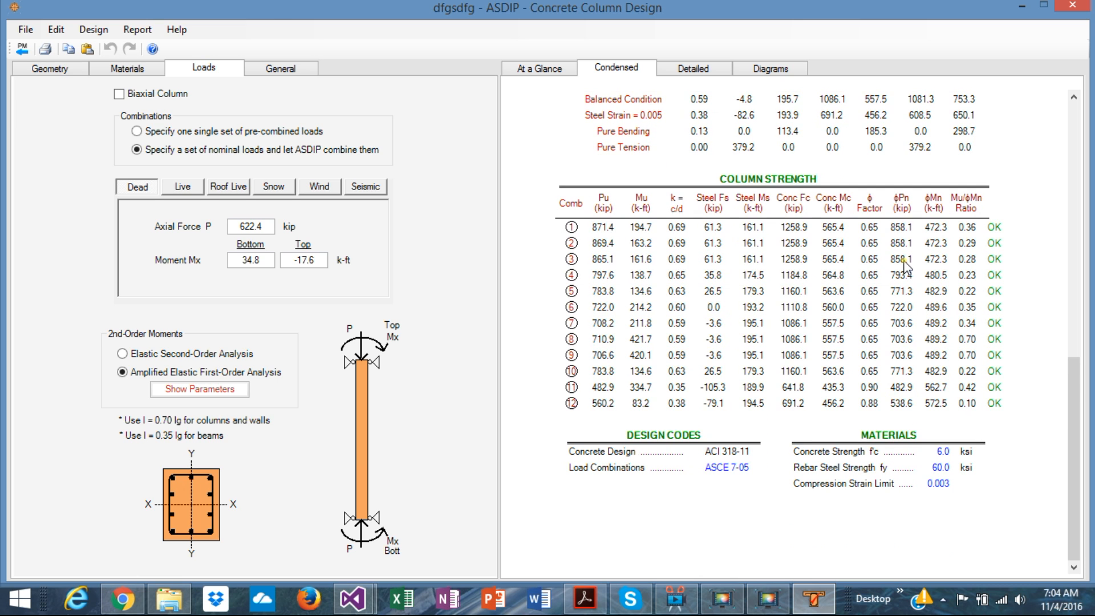
Step: Examine the detailed calculation report, covering material properties, slenderness, and the amplified factored load formulas with ACI references
click(685, 70)
scroll(902, 304, down, 2)
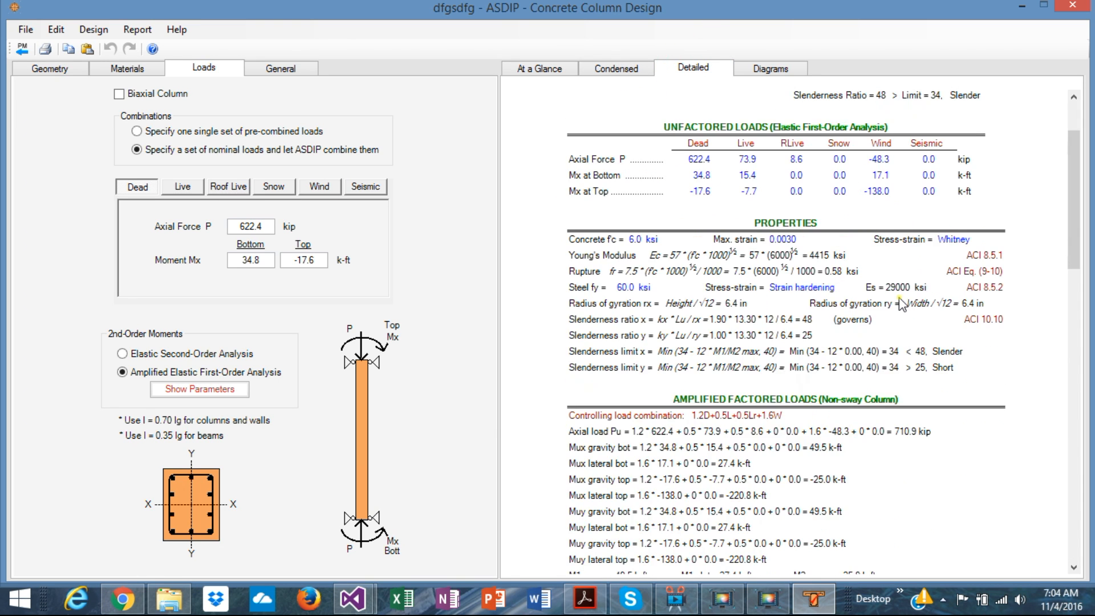
scroll(902, 304, down, 2)
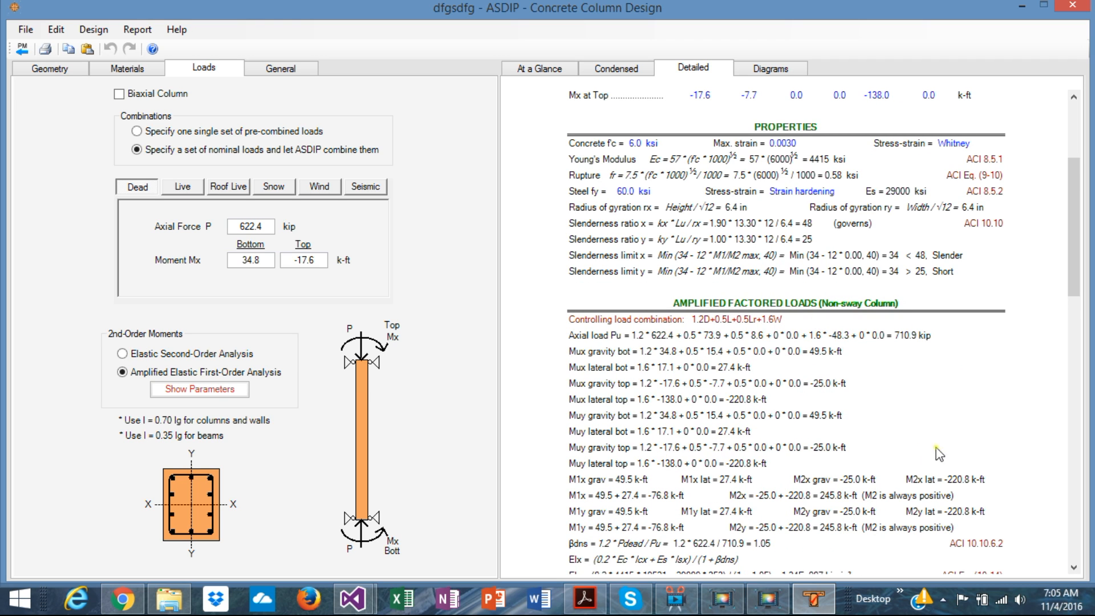
scroll(939, 451, down, 8)
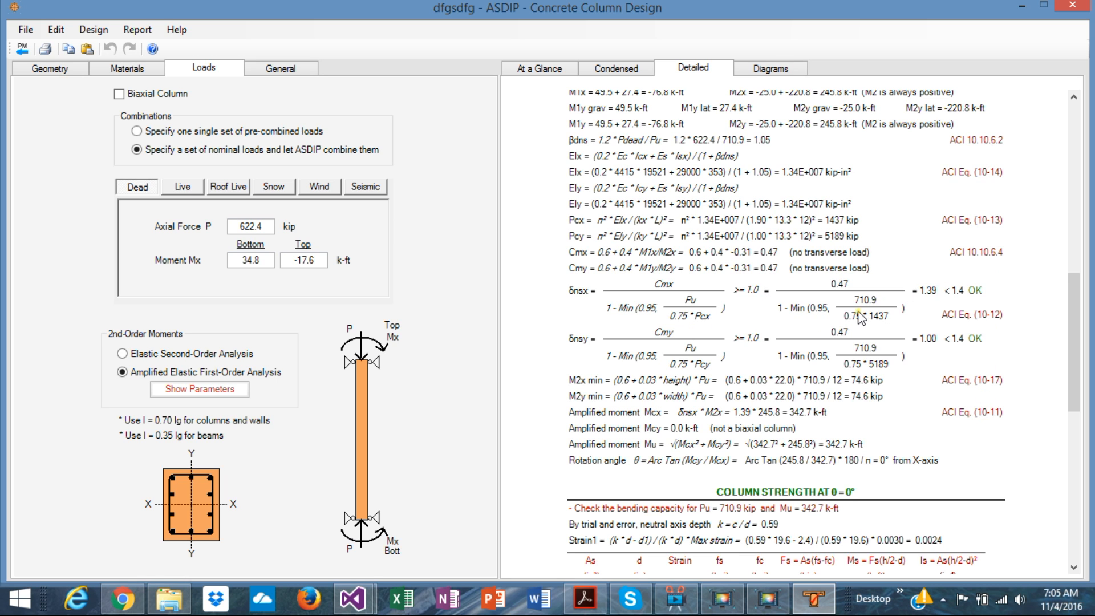
scroll(859, 318, down, 10)
scroll(860, 318, up, 15)
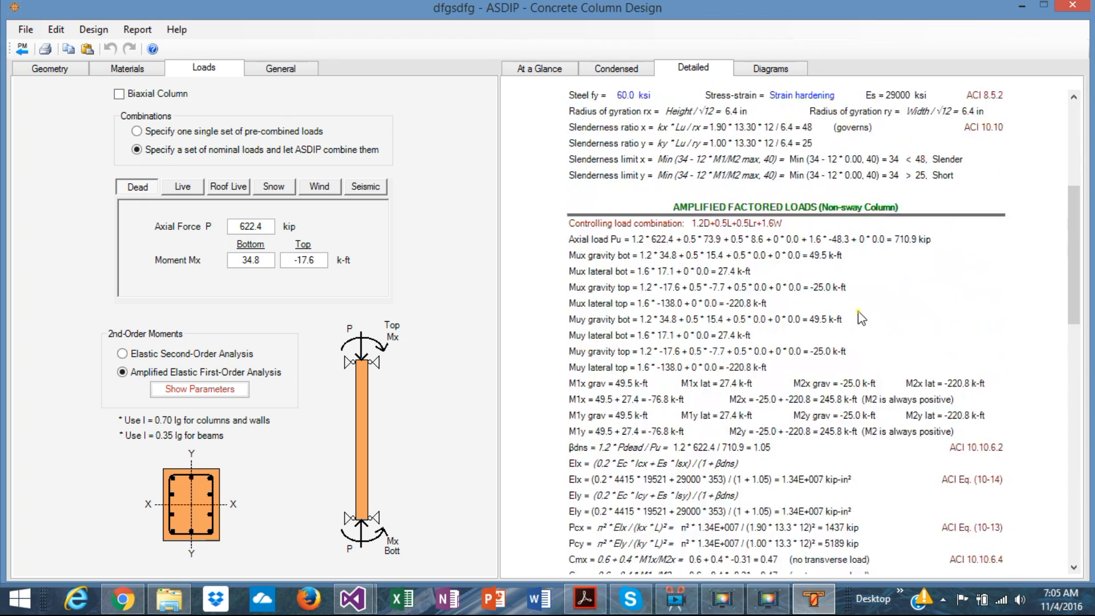
Step: Display the column interaction diagrams and enable the Biaxial Column option to include moments about both axes
scroll(861, 318, up, 6)
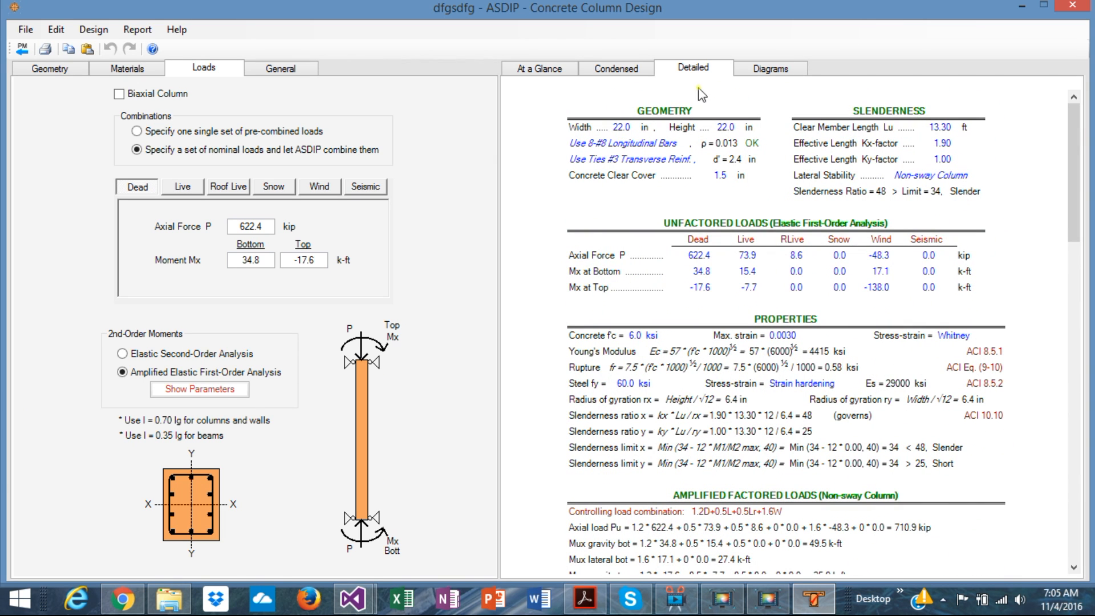
click(758, 71)
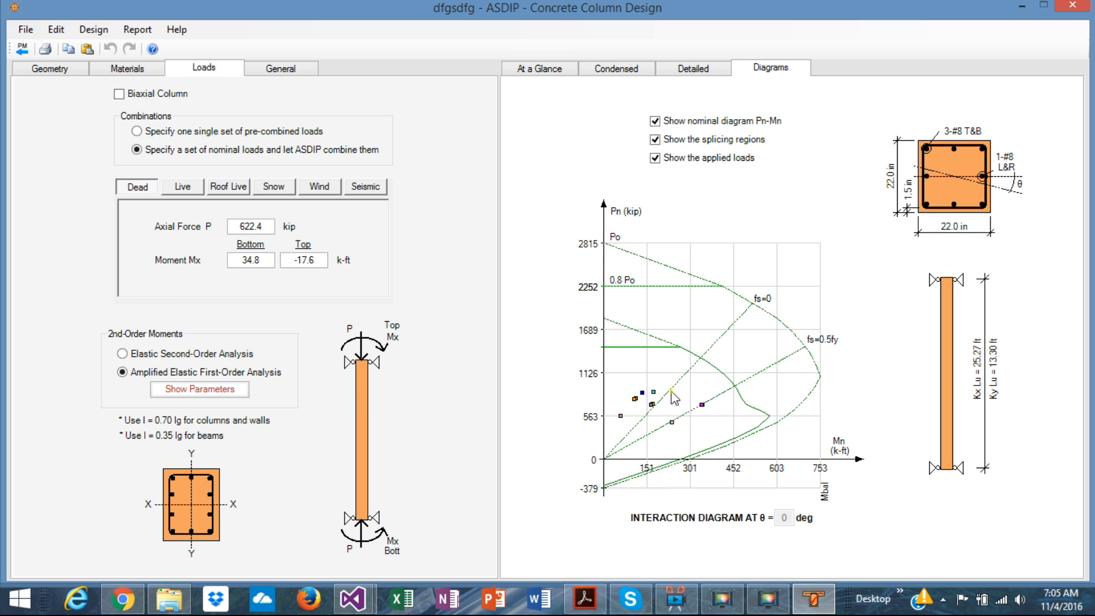
click(119, 94)
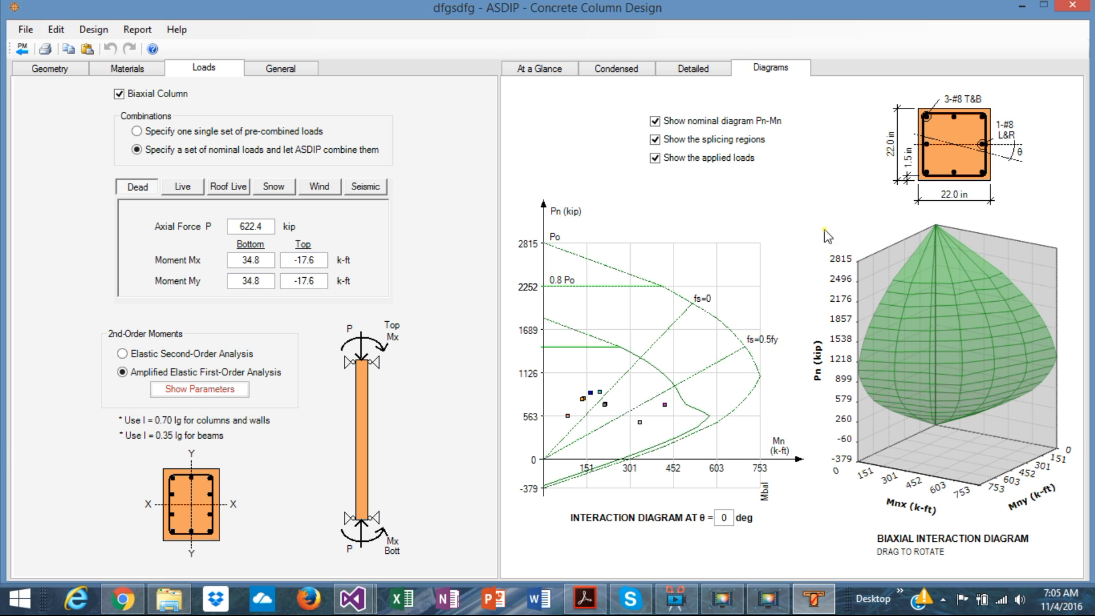
click(728, 518)
Step: Toggle the nominal Pn-Mn diagram, splicing regions and applied loads off and back on to compare the interaction diagram displays
click(654, 121)
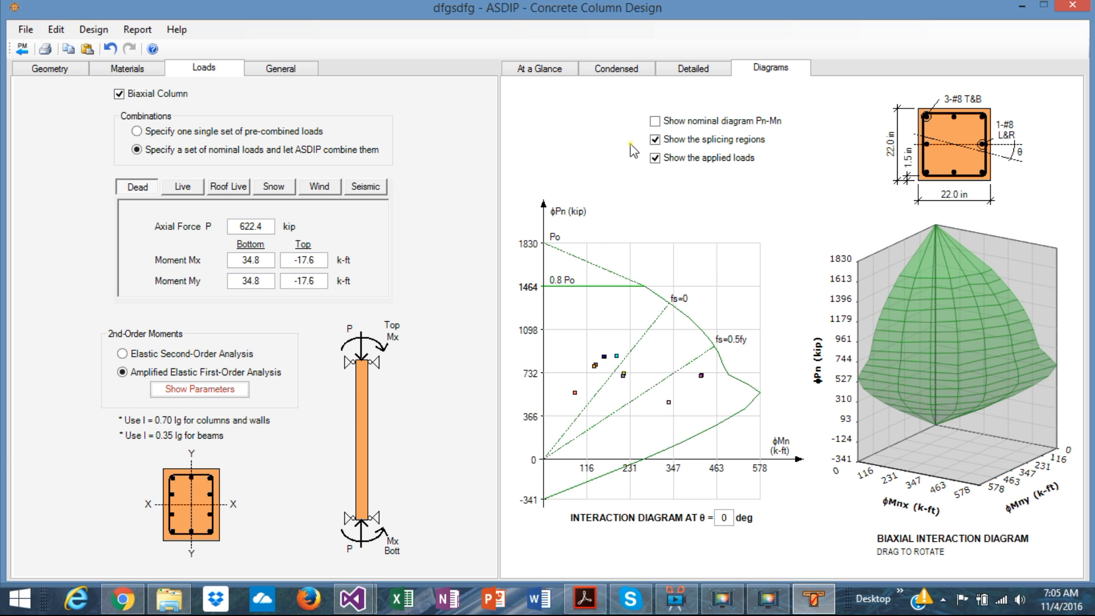
click(653, 122)
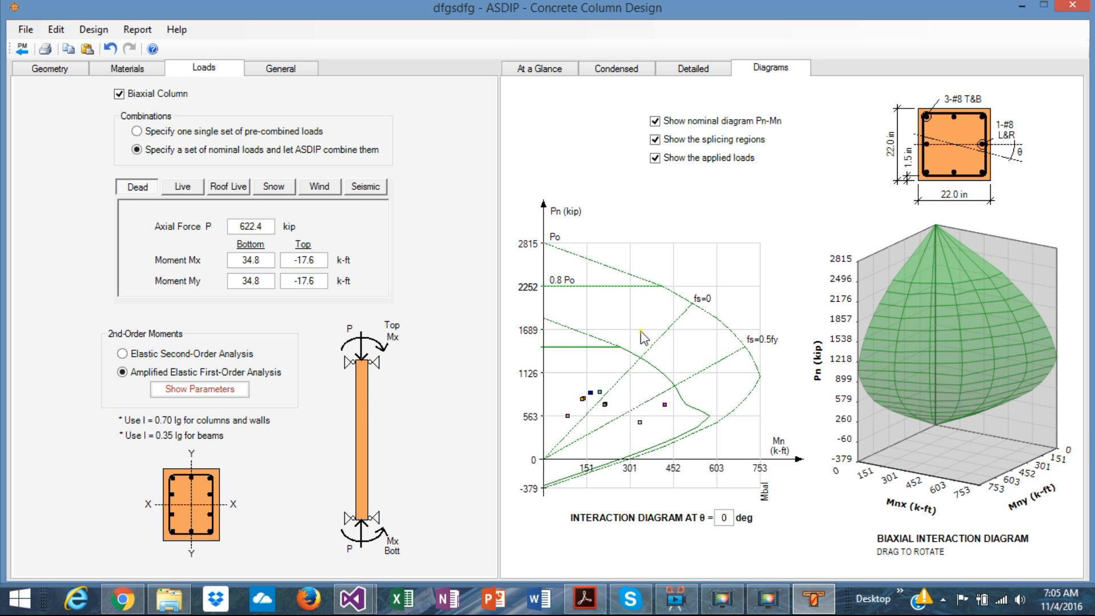
click(655, 140)
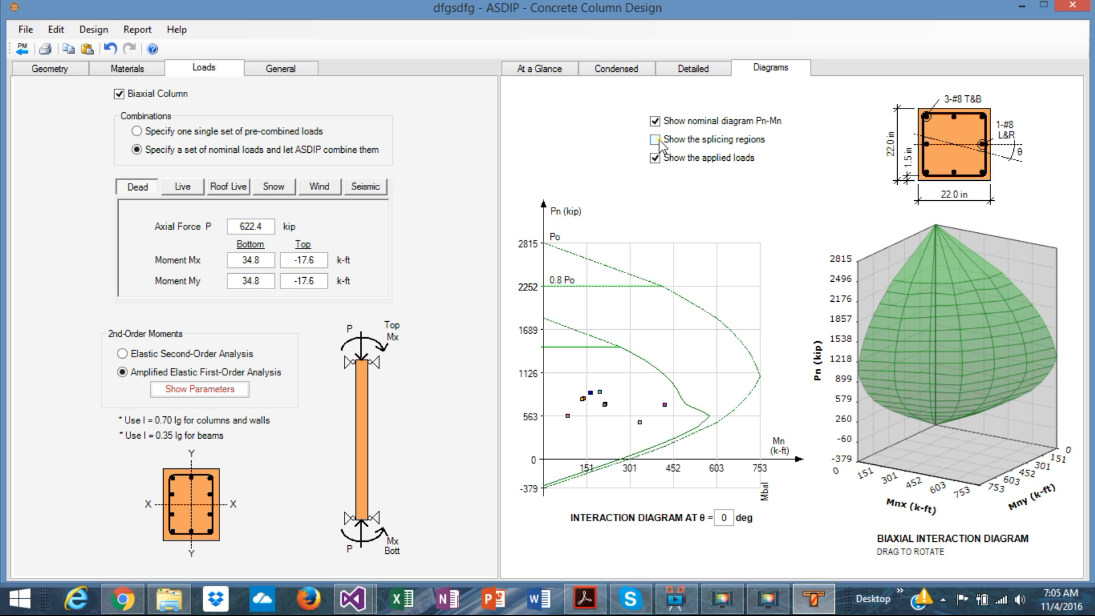
click(655, 140)
click(655, 158)
click(654, 162)
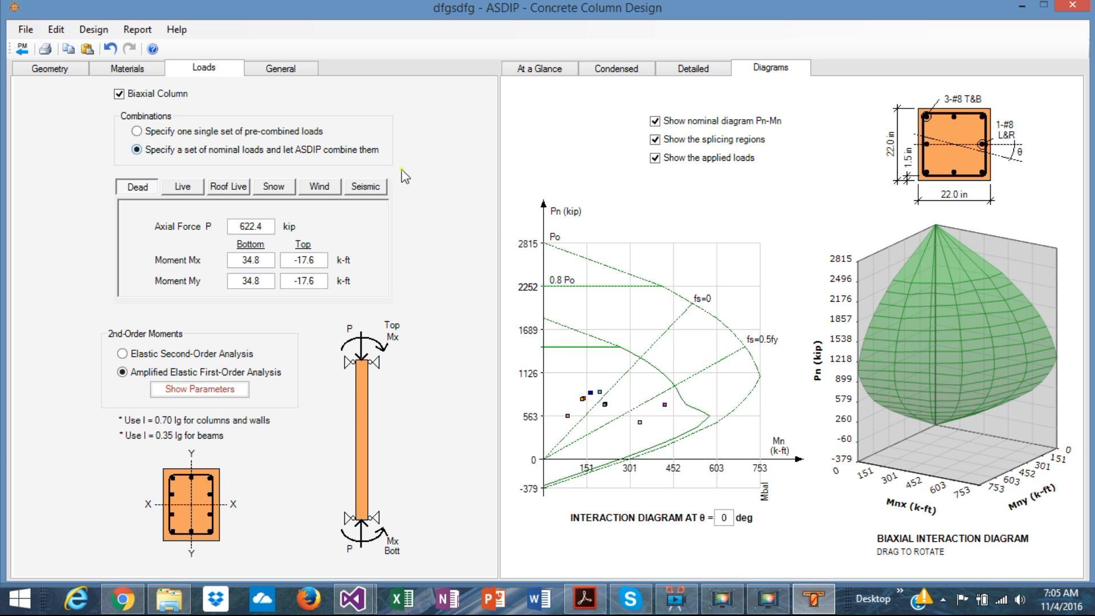
Step: View the available units systems for the column design and leave the selection unchanged
click(100, 32)
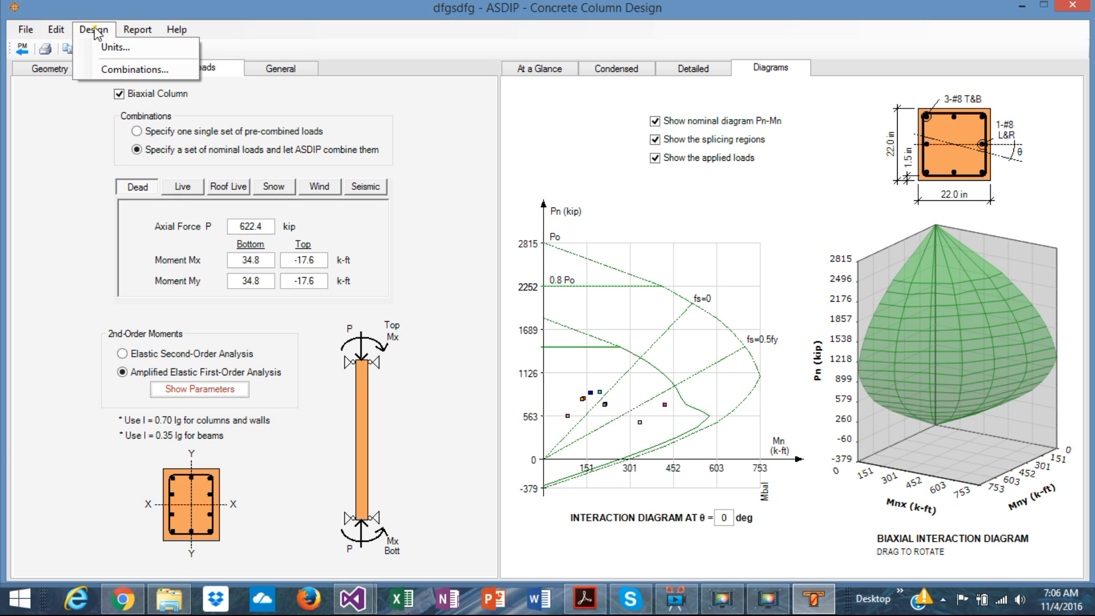
click(114, 47)
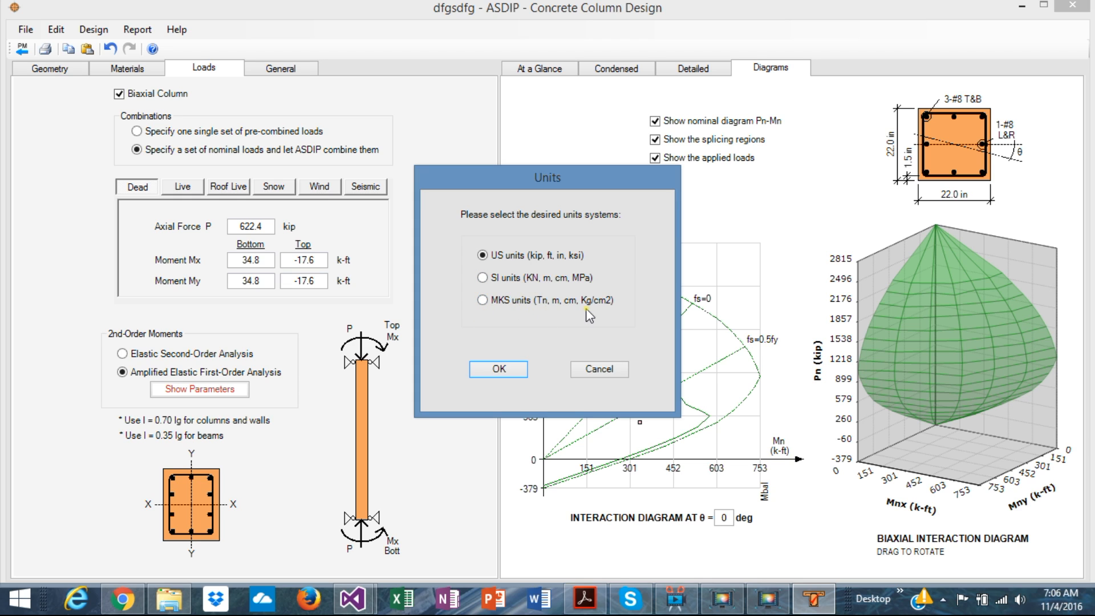
click(594, 367)
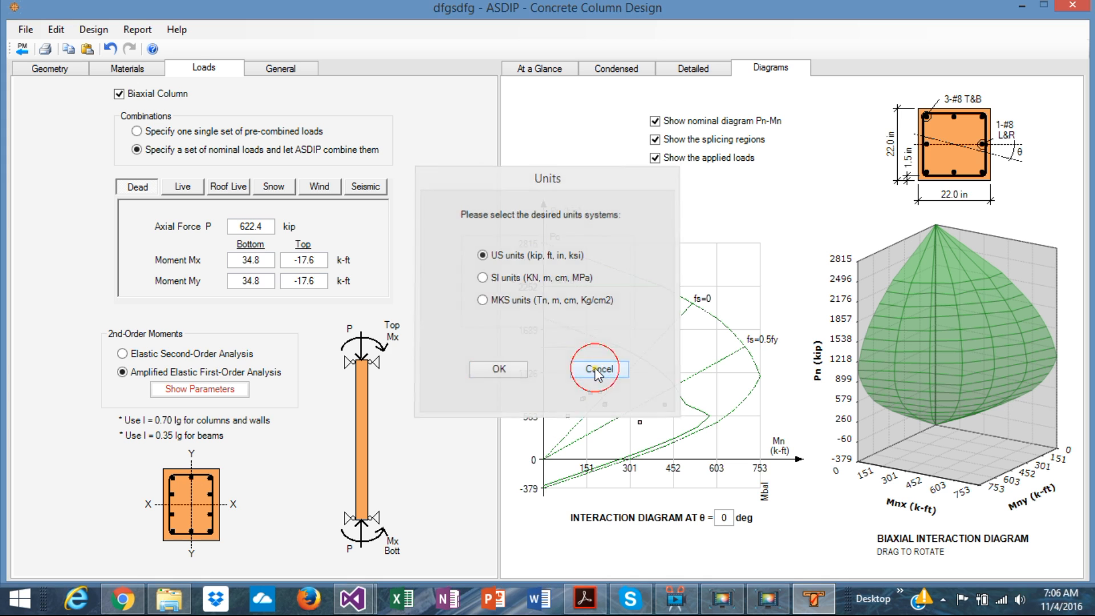
Step: Compare the IBC 12/ASCE 7-10 and IBC 09/ASCE 7-05 service load combinations, view the factored ones, and dismiss the changes
click(93, 29)
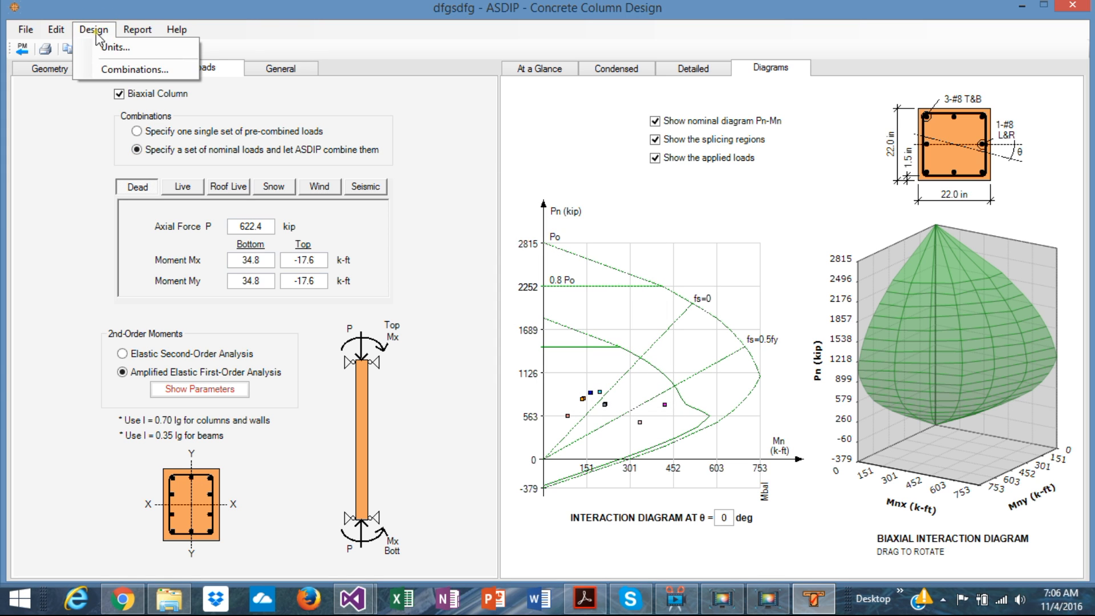
click(129, 70)
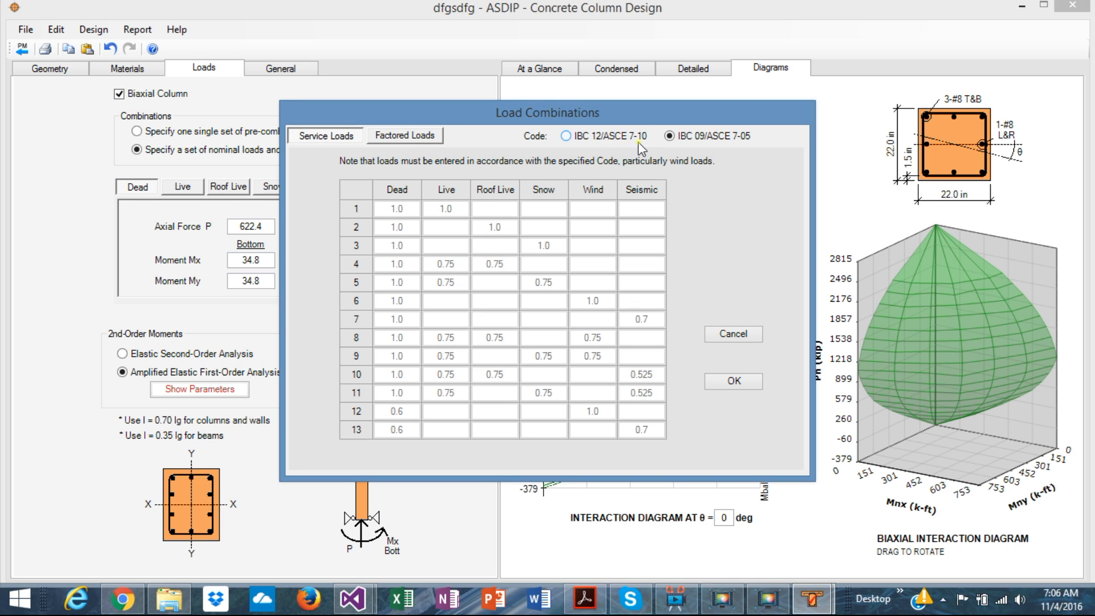
click(566, 134)
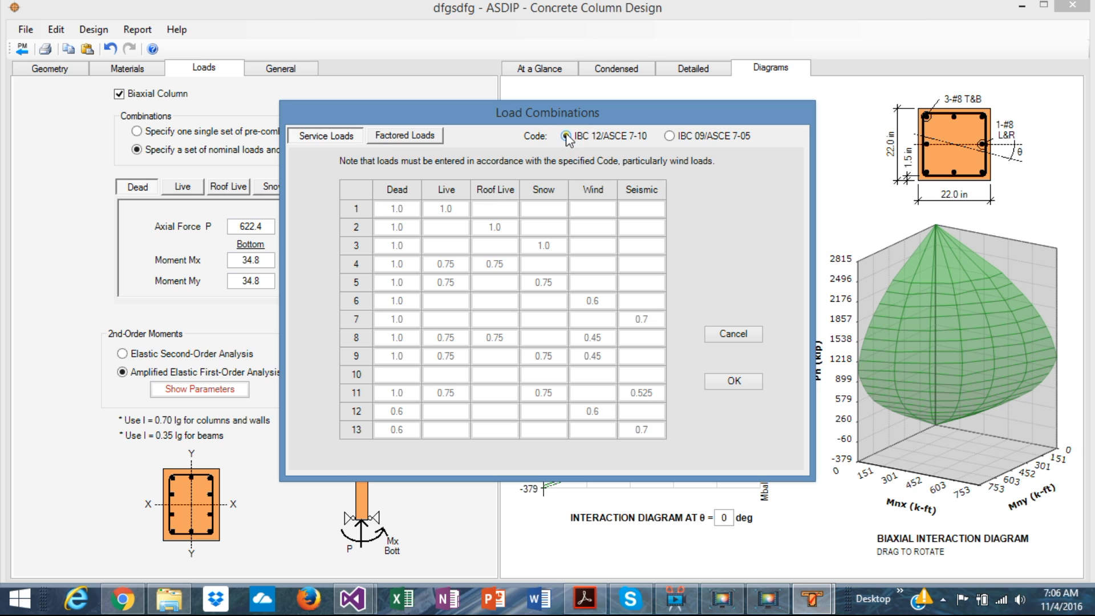
click(670, 134)
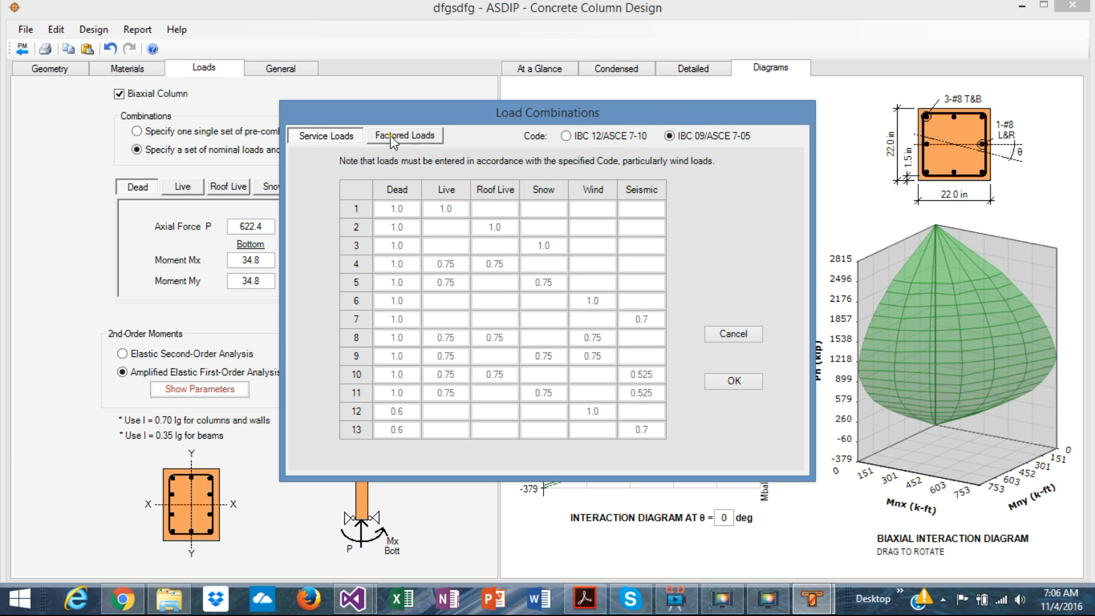
click(390, 135)
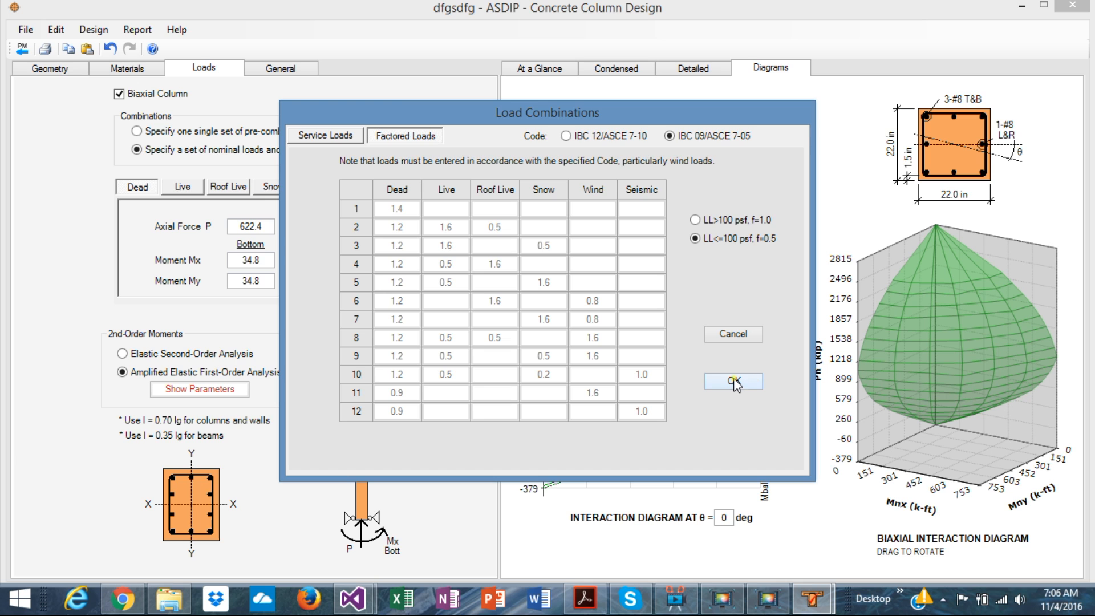
click(725, 335)
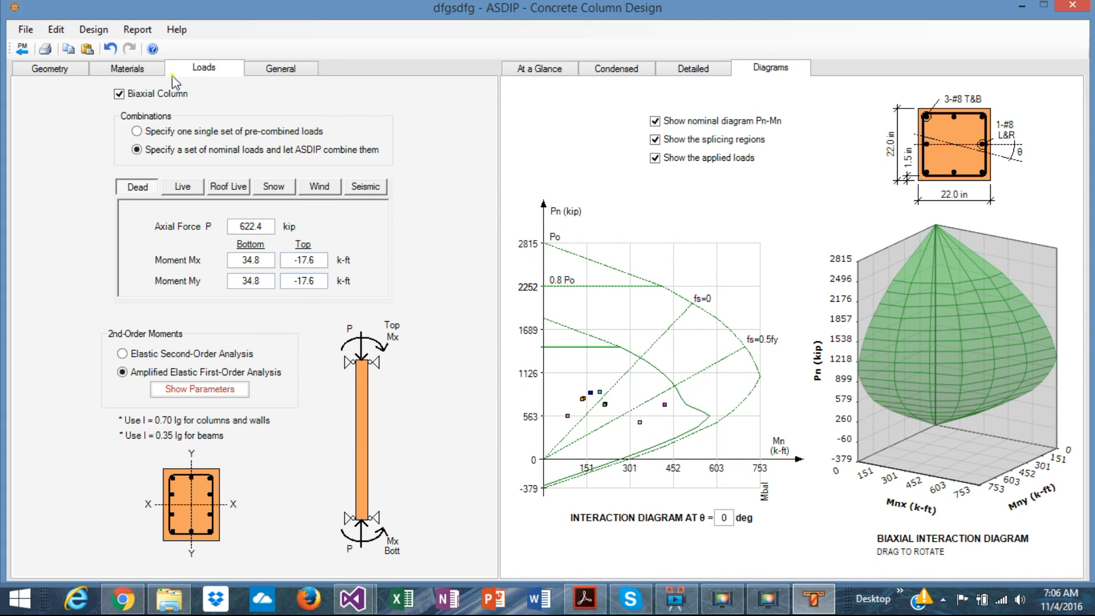
Step: Preview the Condensed Report for printing, look through its pages in both directions, and close the preview
click(137, 29)
click(170, 51)
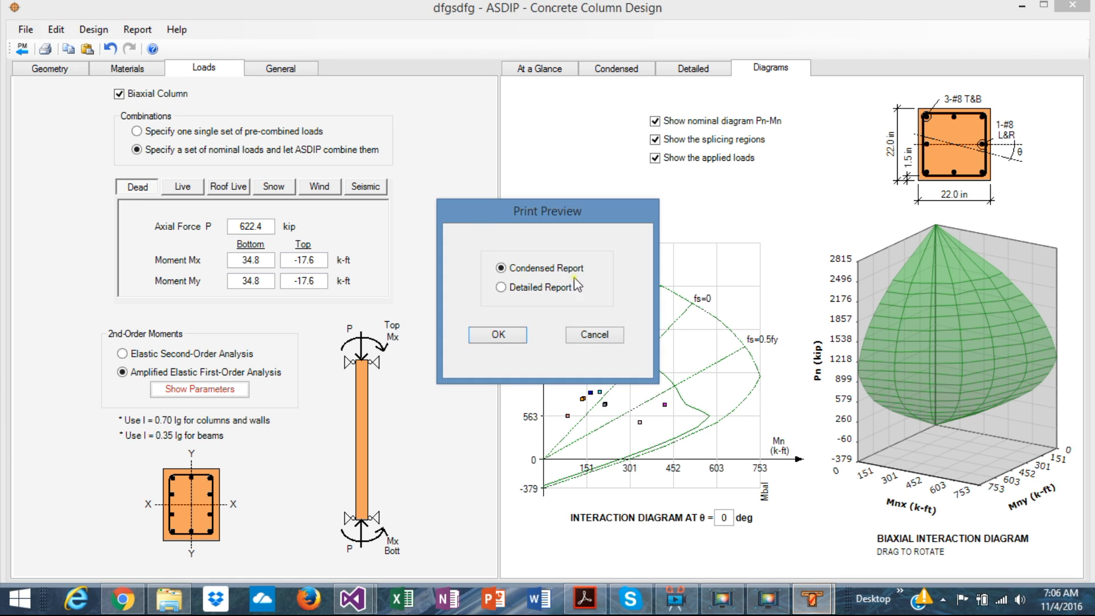
click(497, 335)
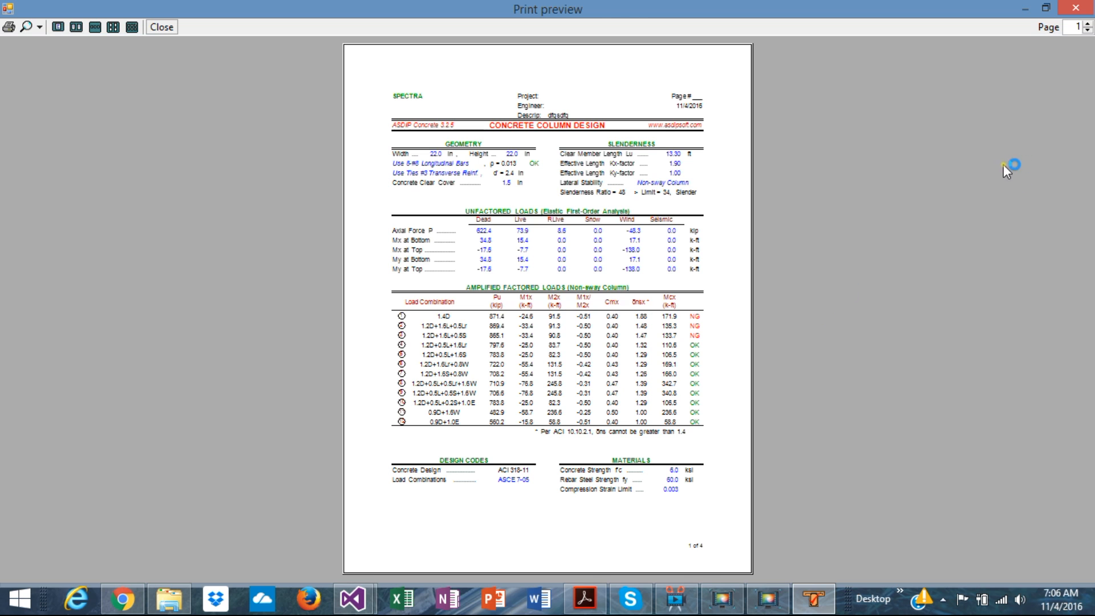
click(1087, 26)
click(1087, 25)
click(1088, 25)
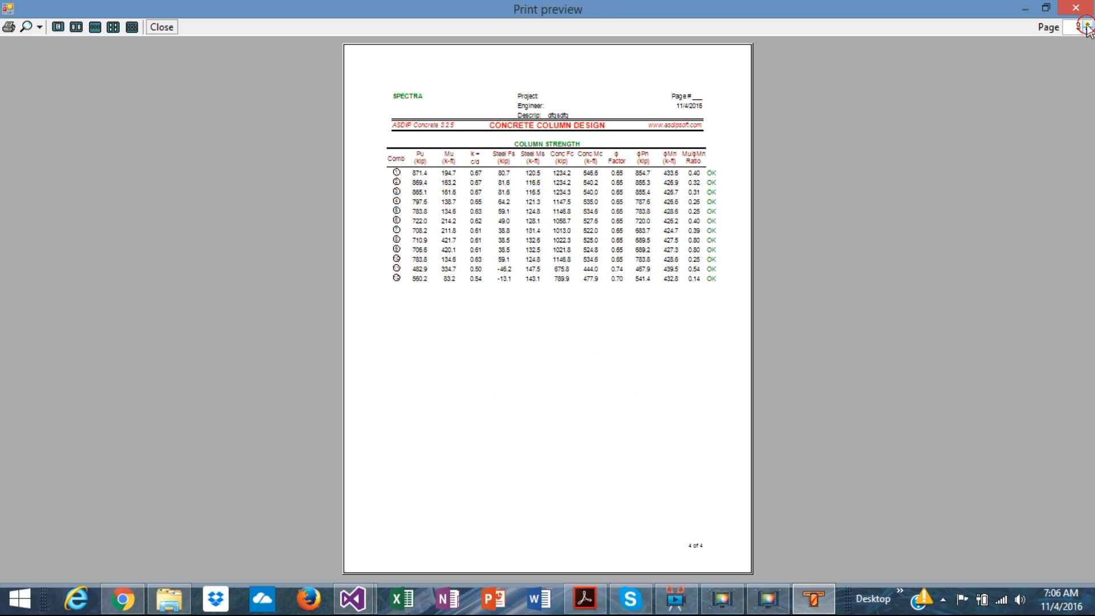
click(1087, 25)
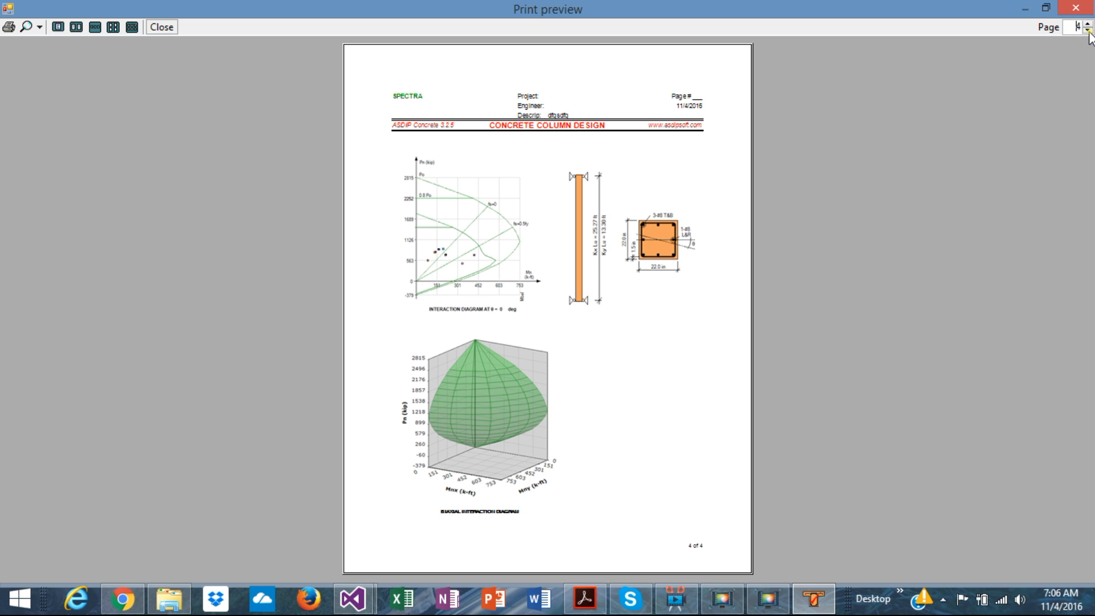
click(1088, 31)
click(1087, 30)
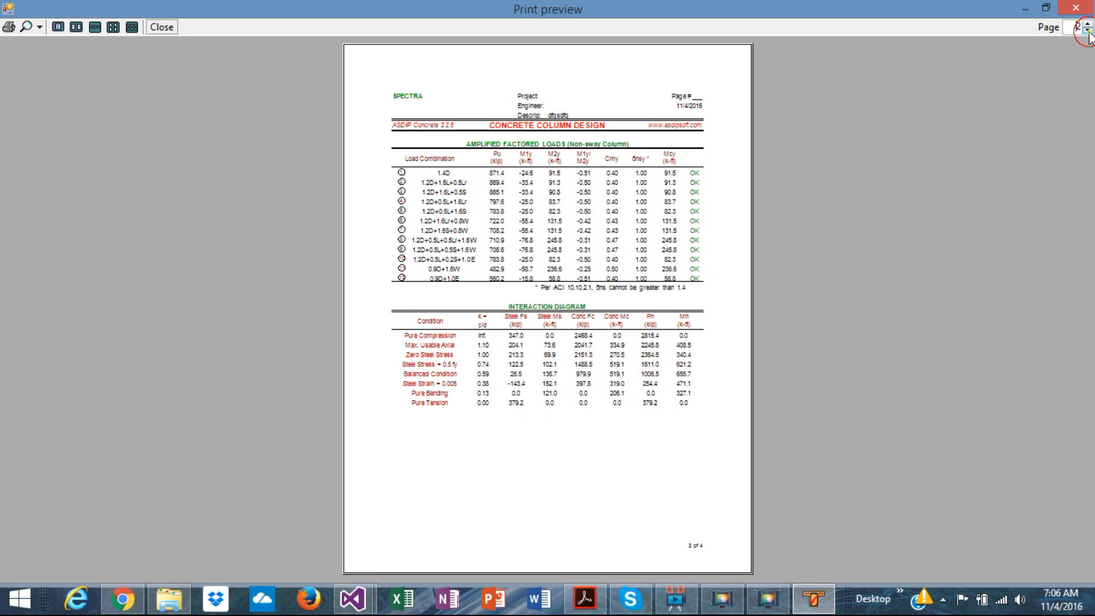
click(1074, 8)
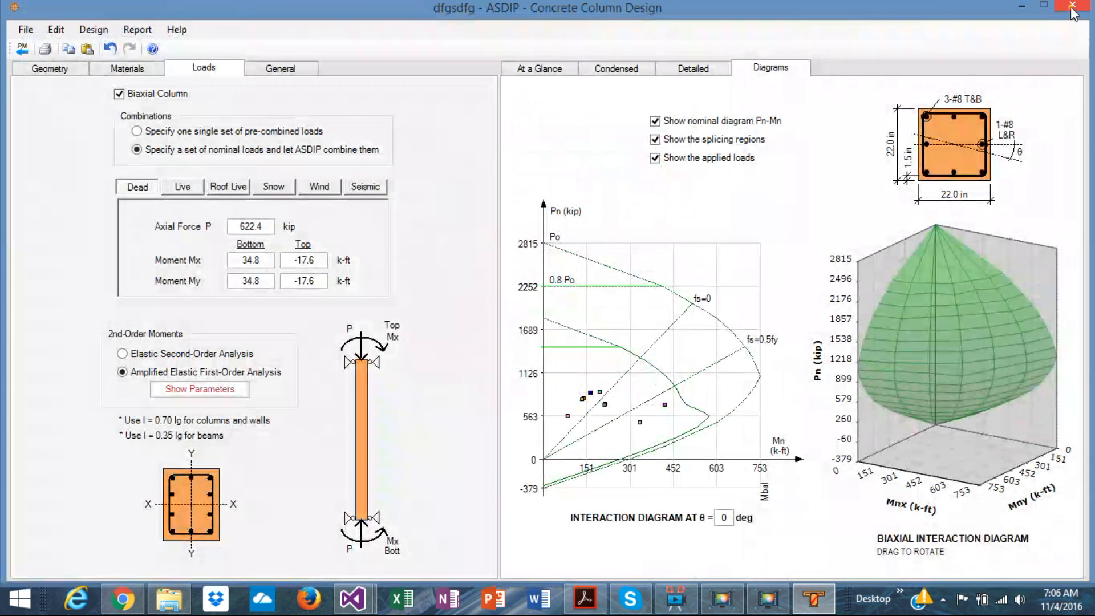
Step: Preview the Detailed Report page by page, view four pages at once, and close the preview
click(142, 34)
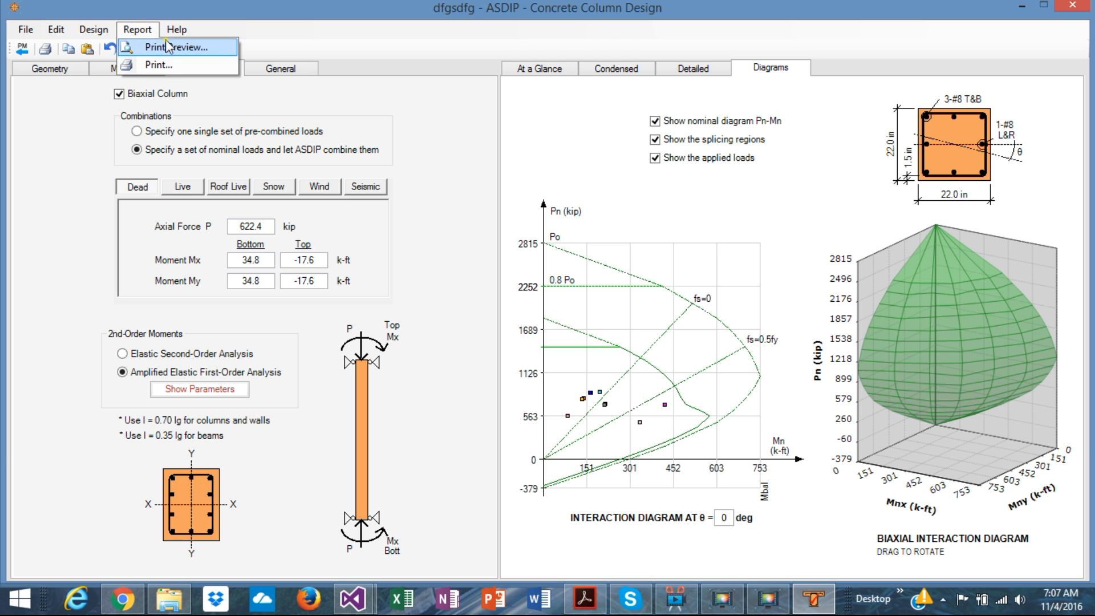
click(167, 47)
click(501, 287)
click(495, 333)
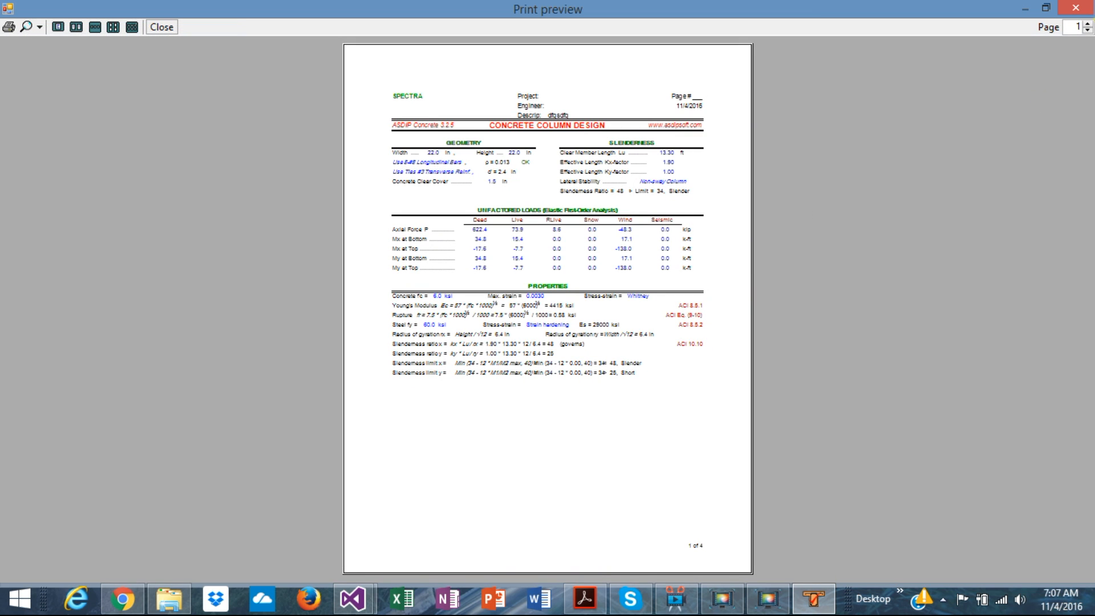
click(1087, 25)
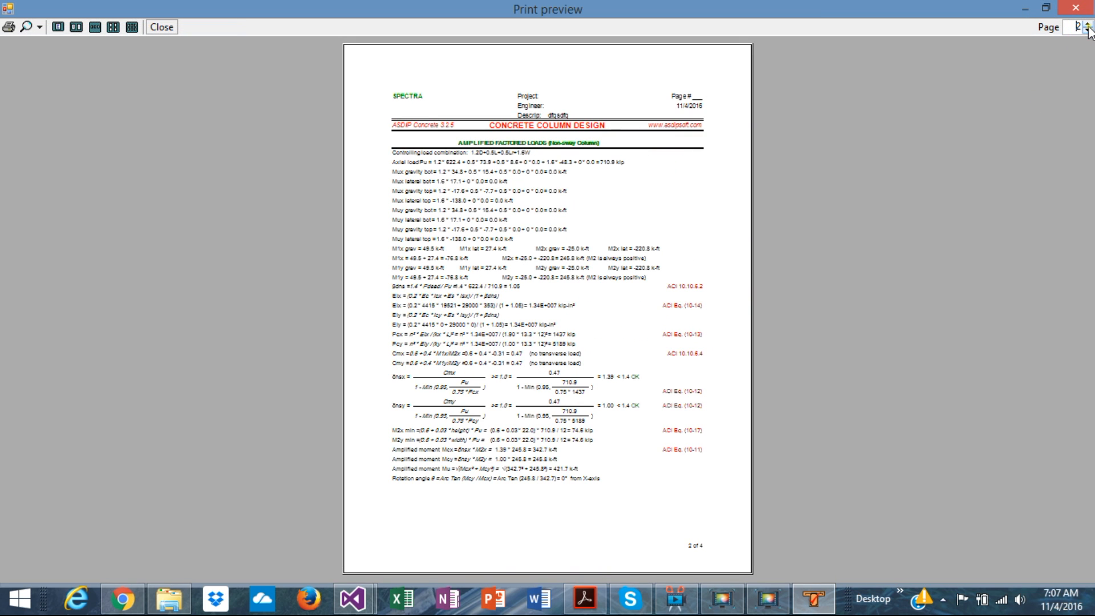
click(1087, 25)
click(1088, 25)
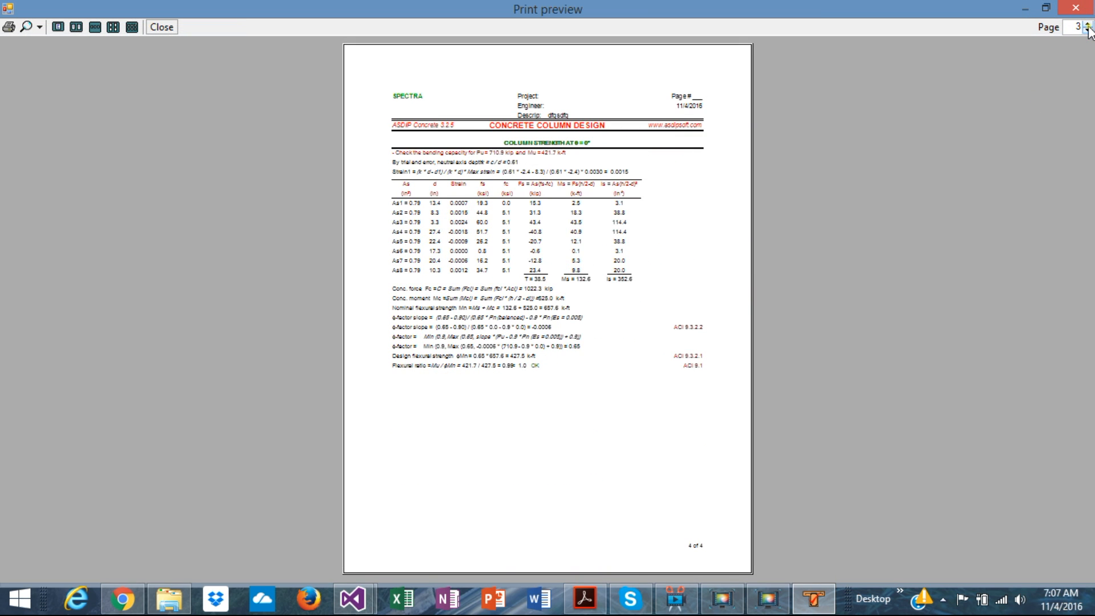
click(1087, 25)
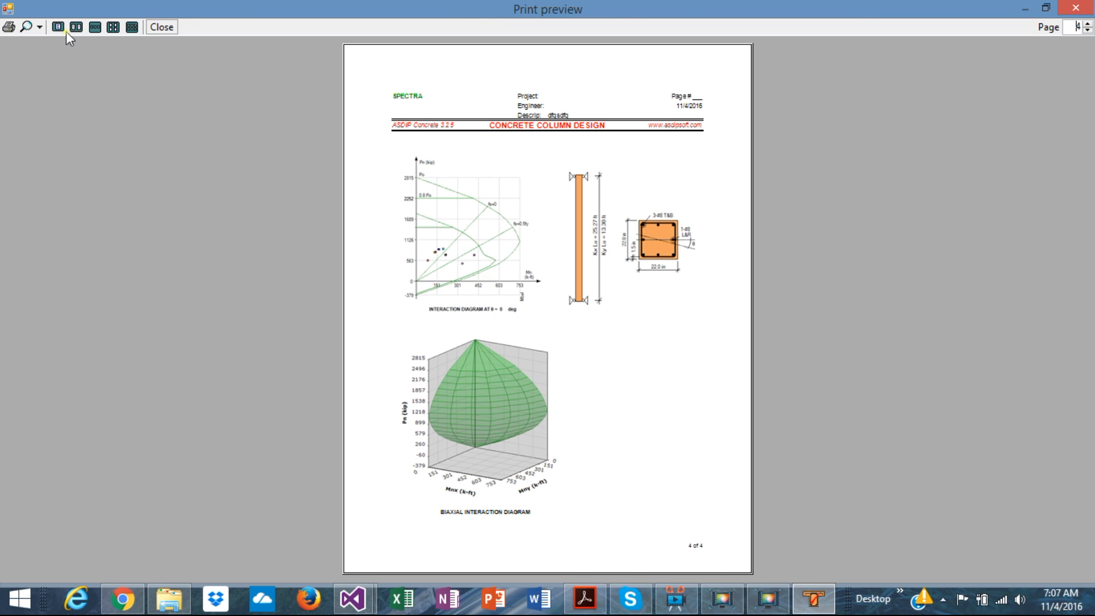
click(112, 27)
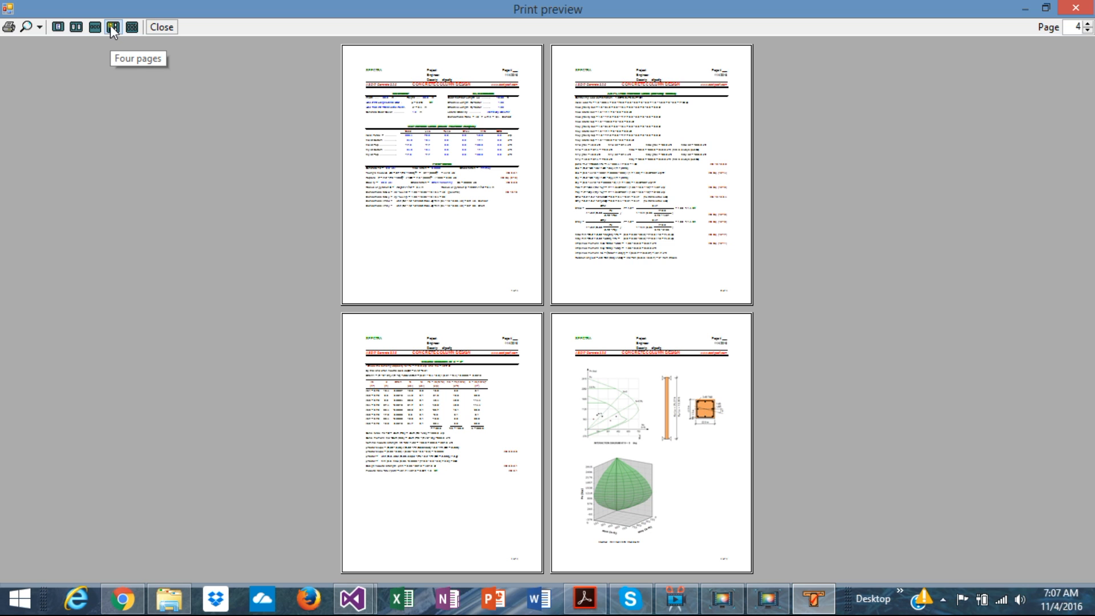
click(1075, 7)
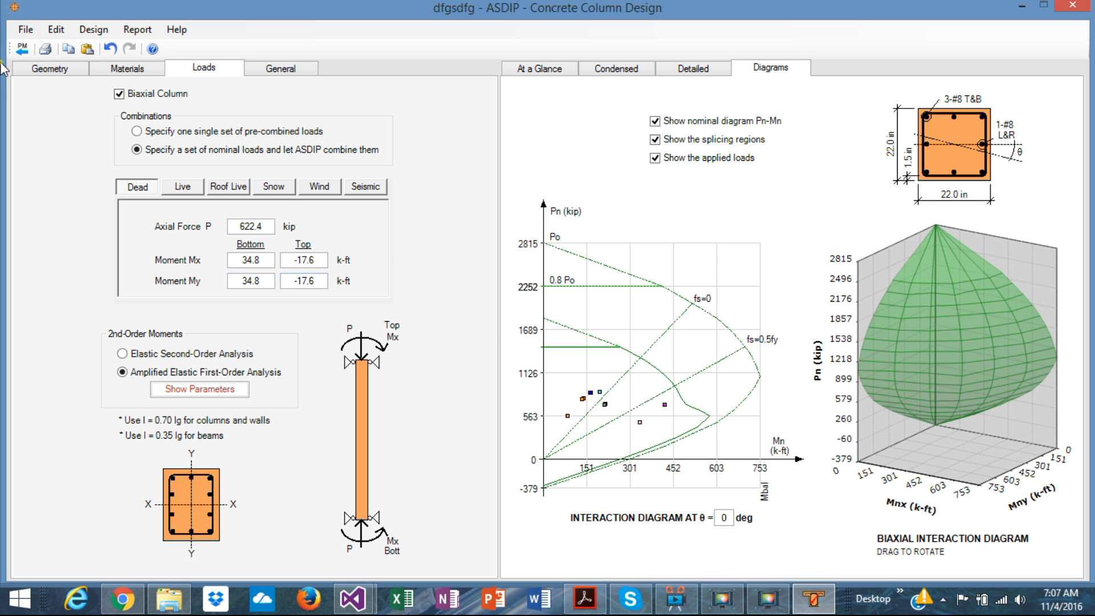
Step: Return to the Project Manager, add a Concrete Beam calculation named "sghsfg", and open it
click(23, 49)
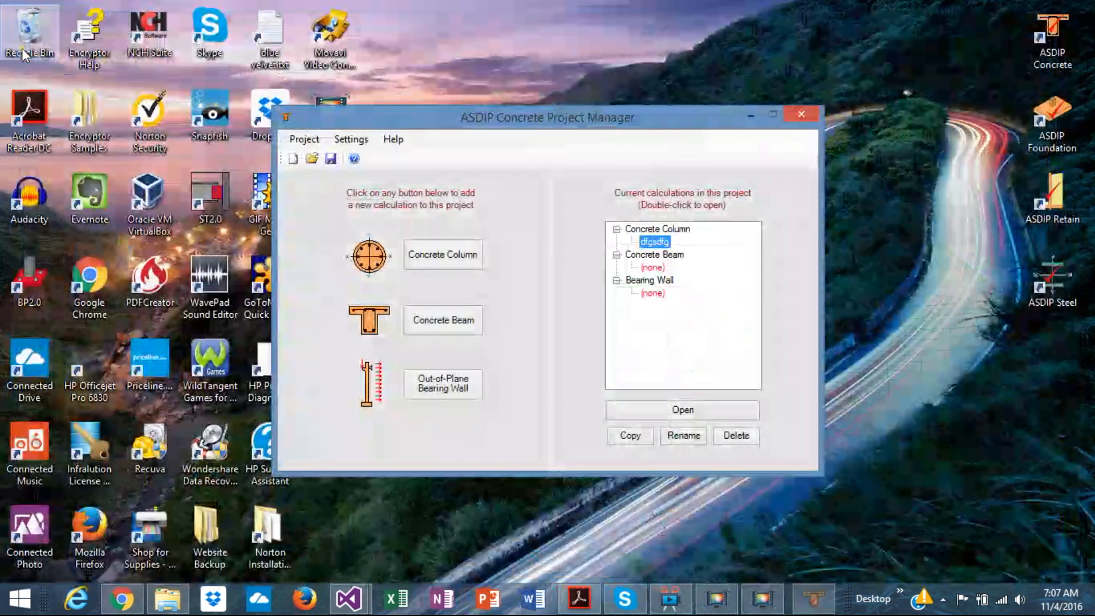
click(464, 322)
text(sghsfg)
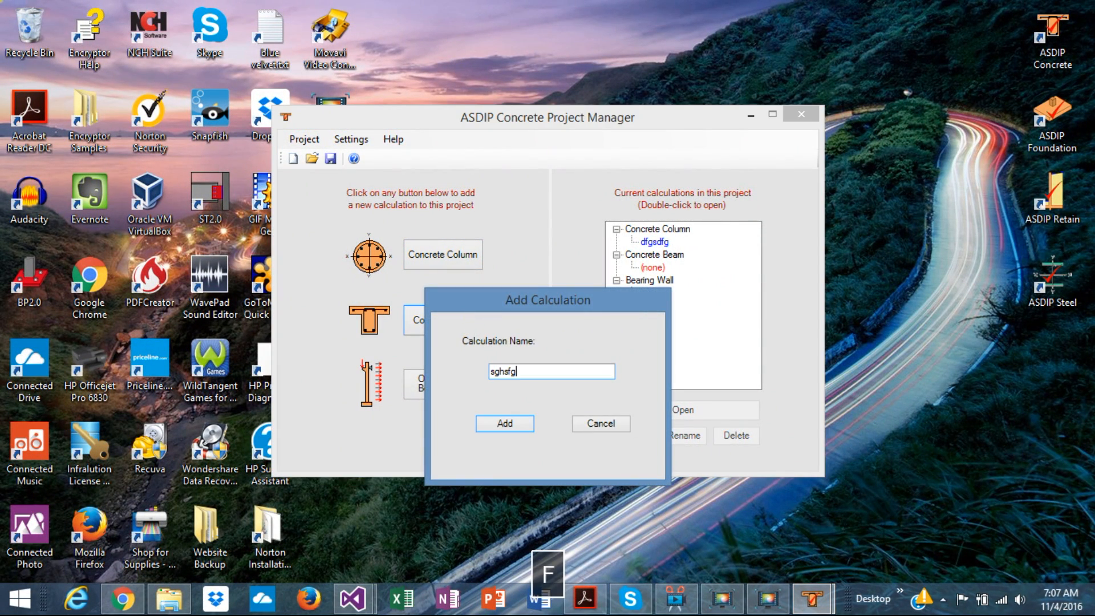
click(505, 424)
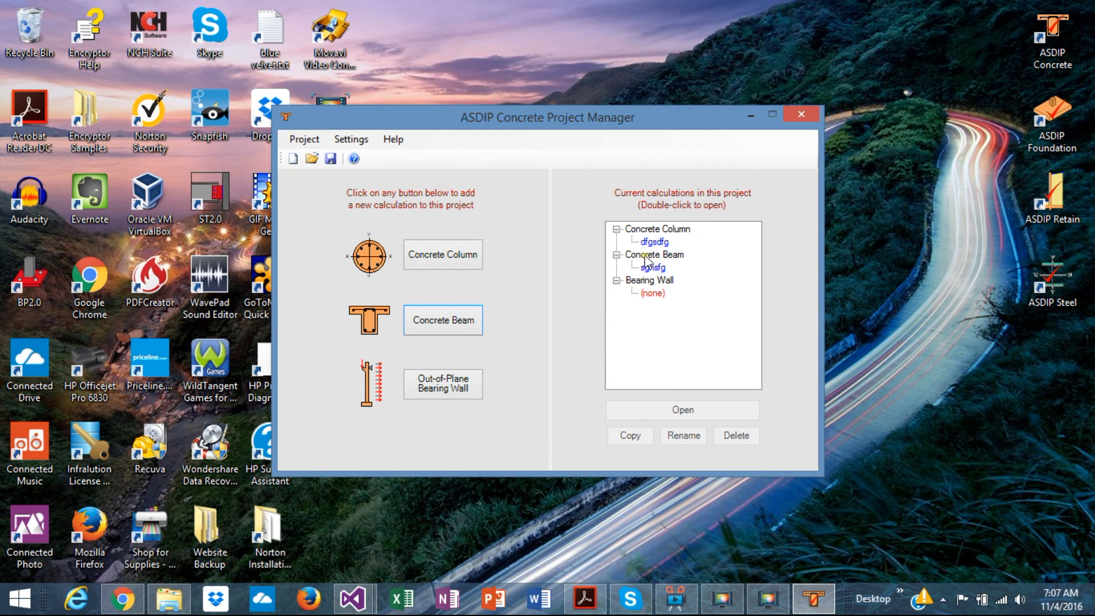
double_click(658, 266)
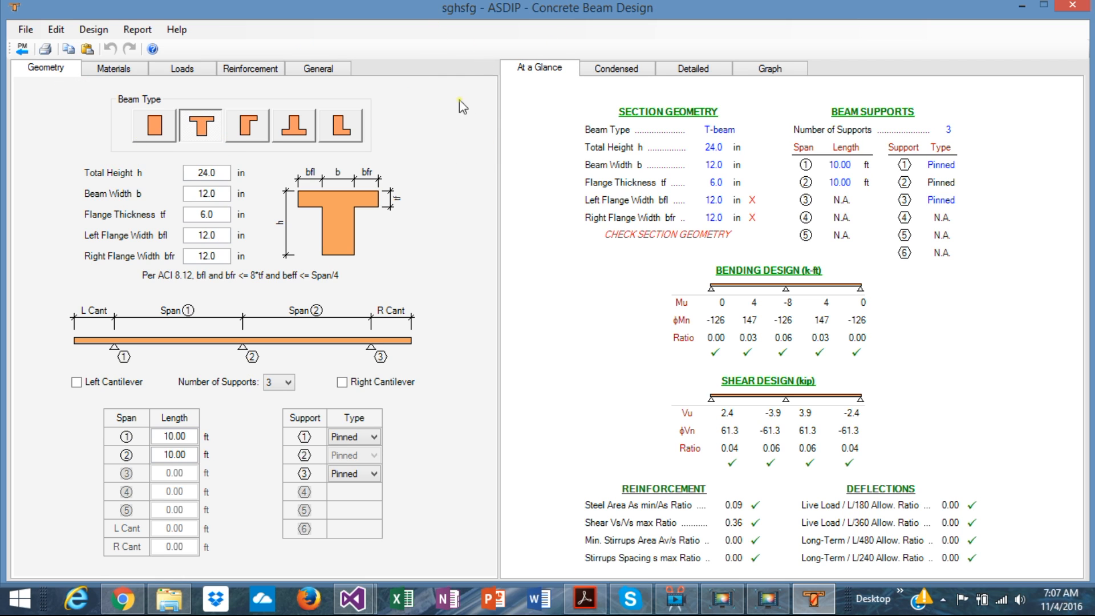
Step: Try the available beam section types, from rectangular to inverted-T and L-beam, and settle on the T-beam
click(151, 131)
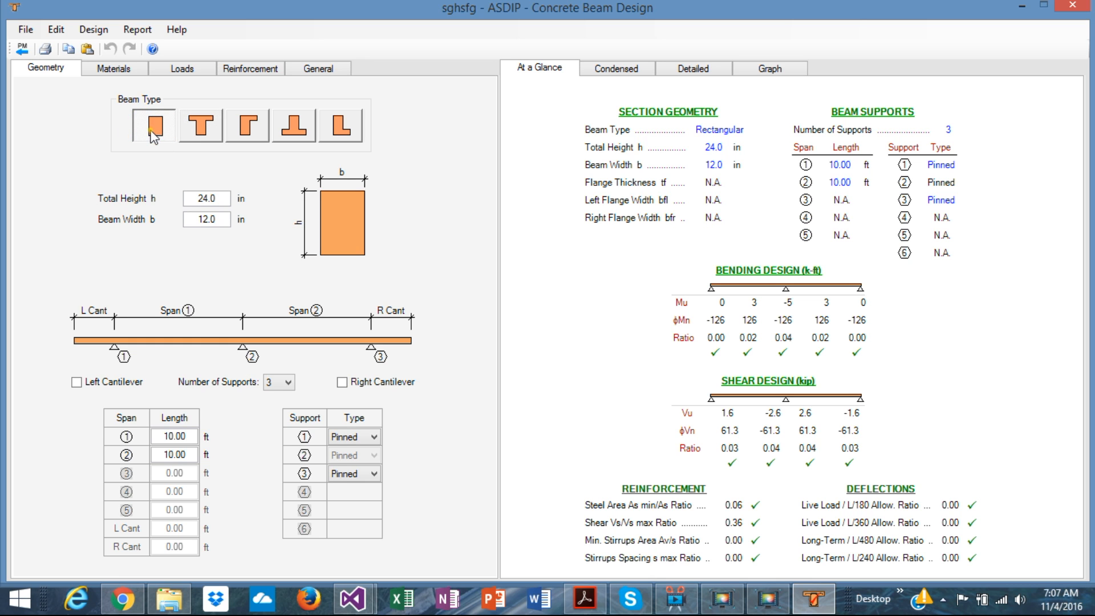
click(199, 130)
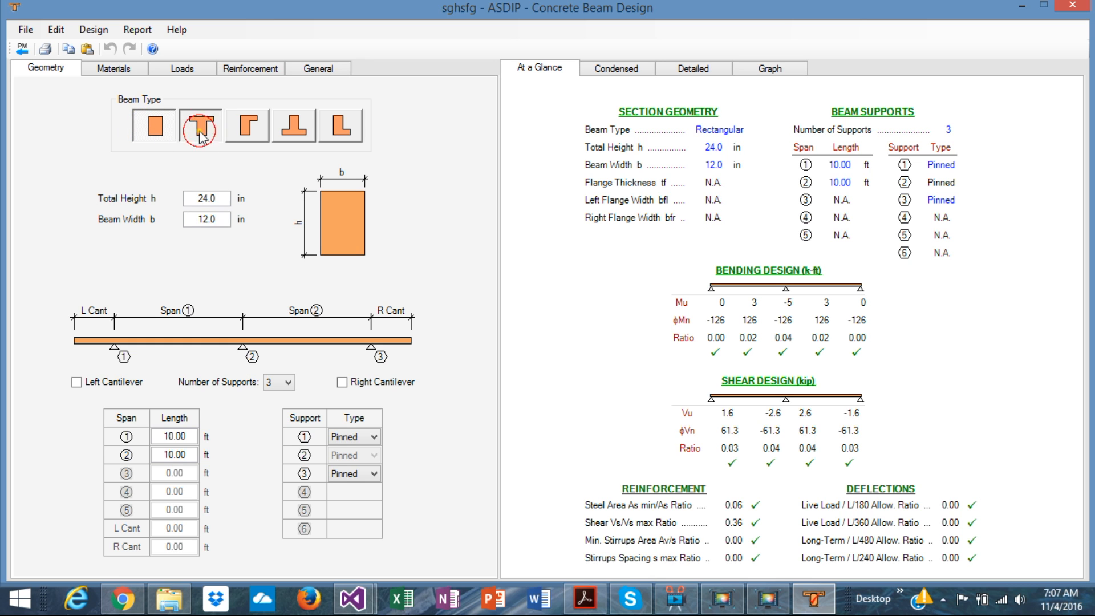
click(251, 136)
click(295, 134)
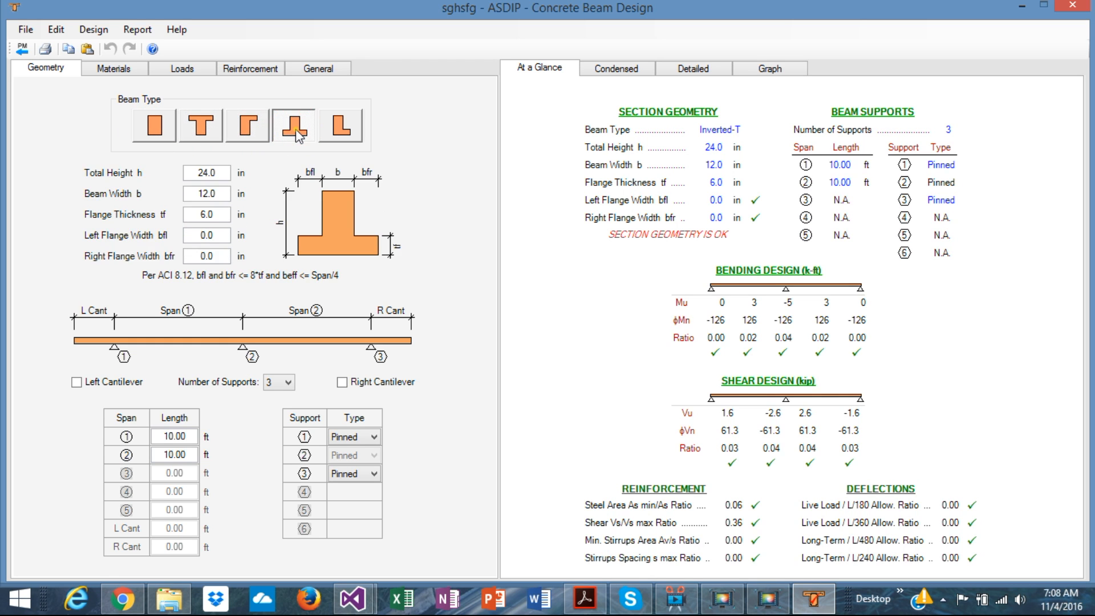
click(341, 132)
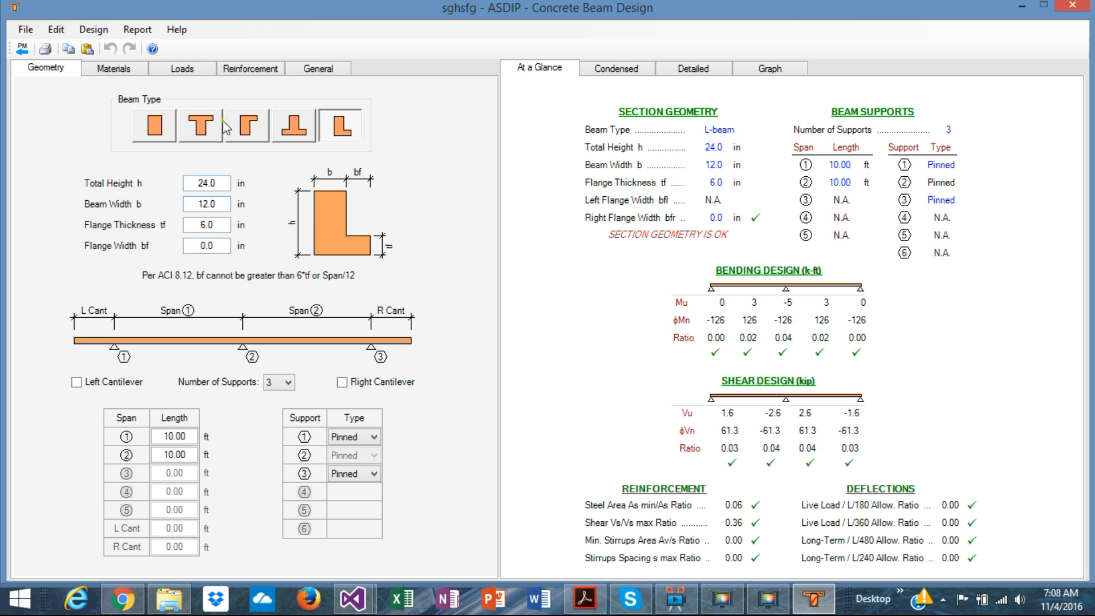
click(205, 134)
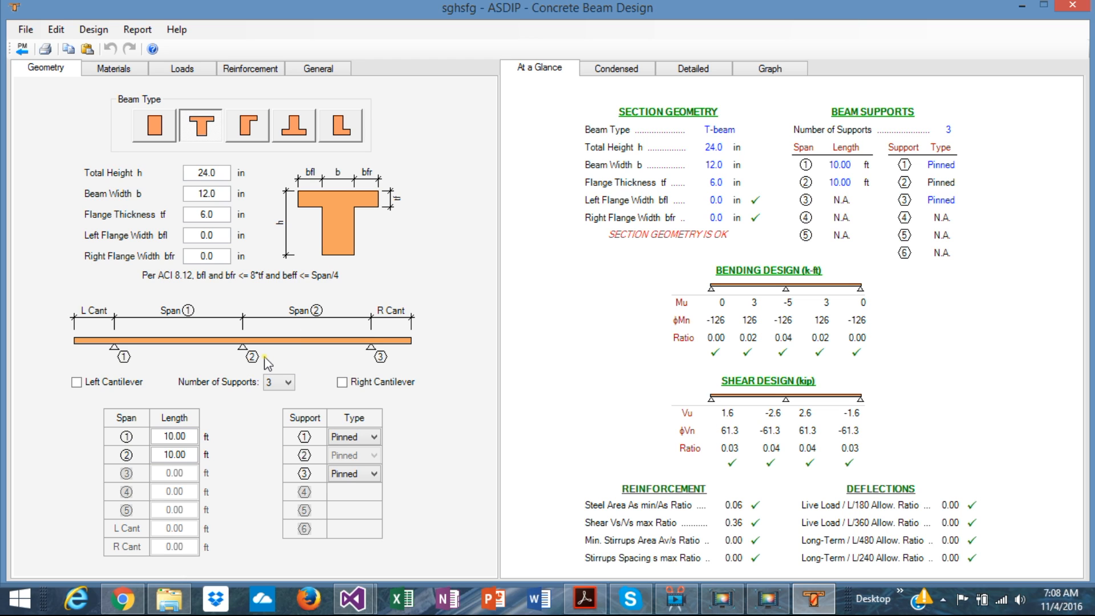
Step: Try the beam with 6 supports, then restore the number of supports to 3
click(288, 382)
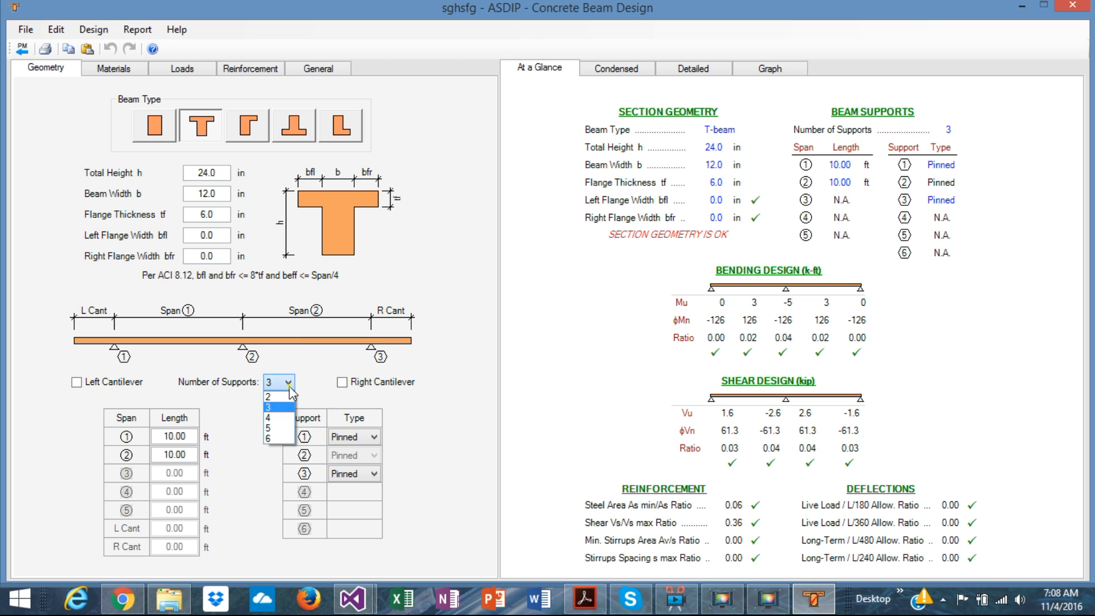
click(285, 437)
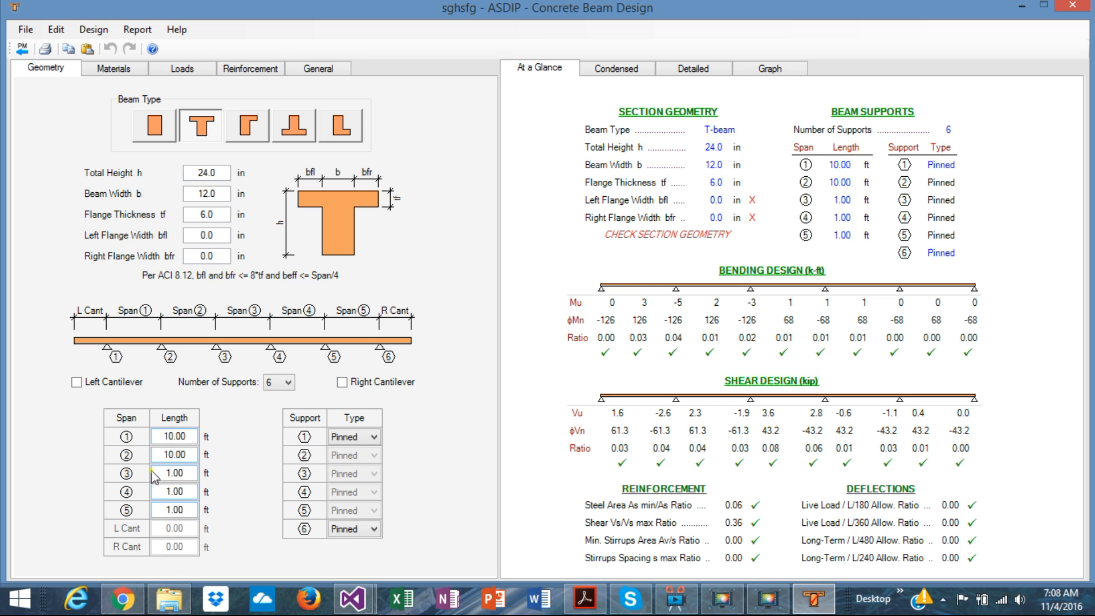
click(289, 382)
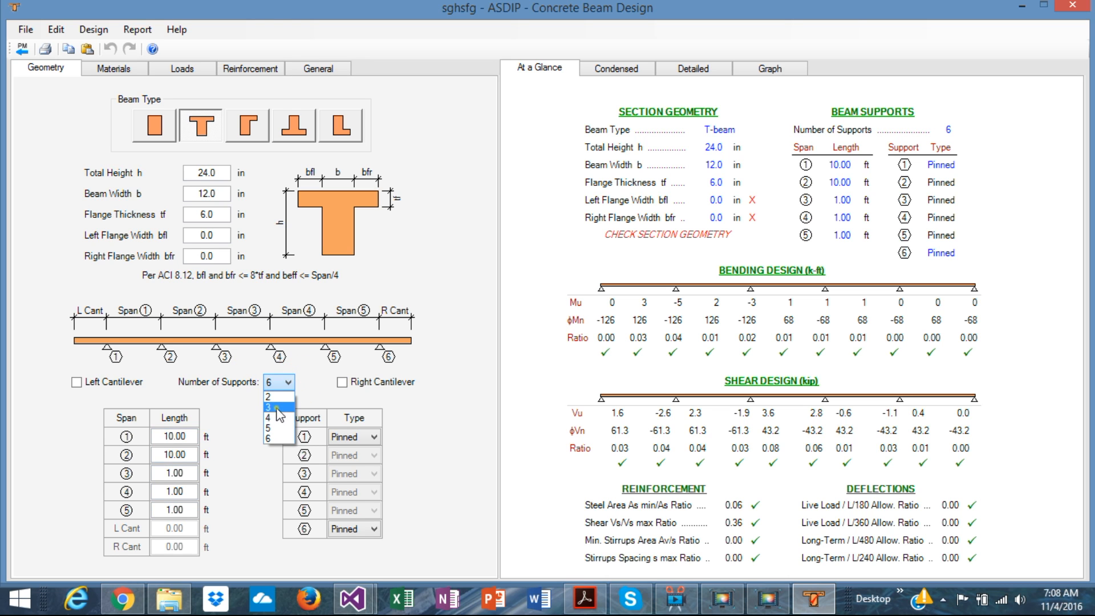
click(278, 407)
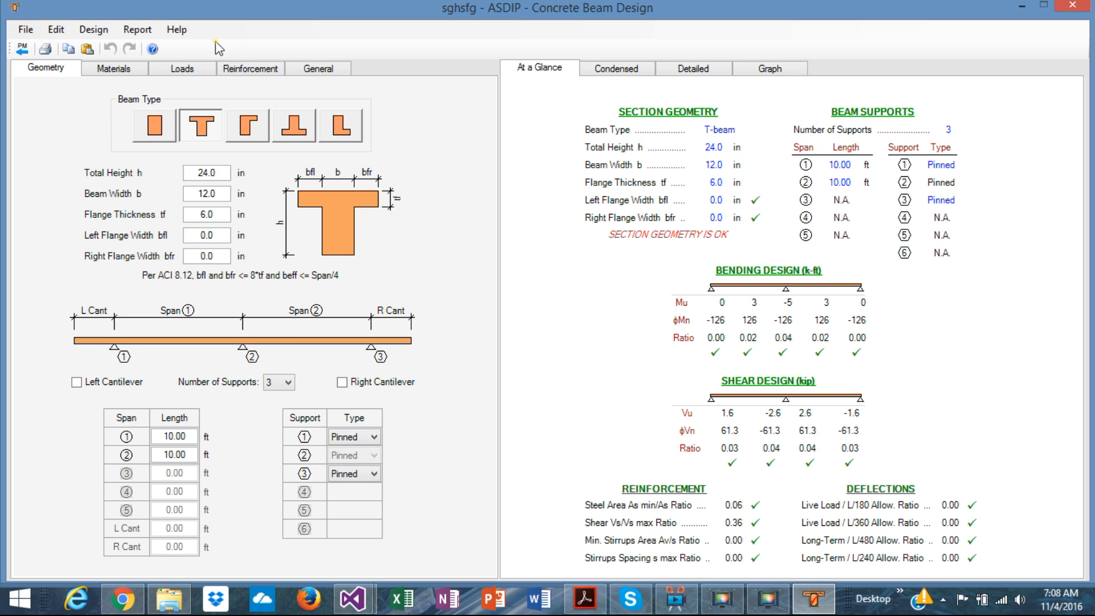
Step: Review the concrete and steel material settings, the load inputs, and the span segments available for loading
click(117, 71)
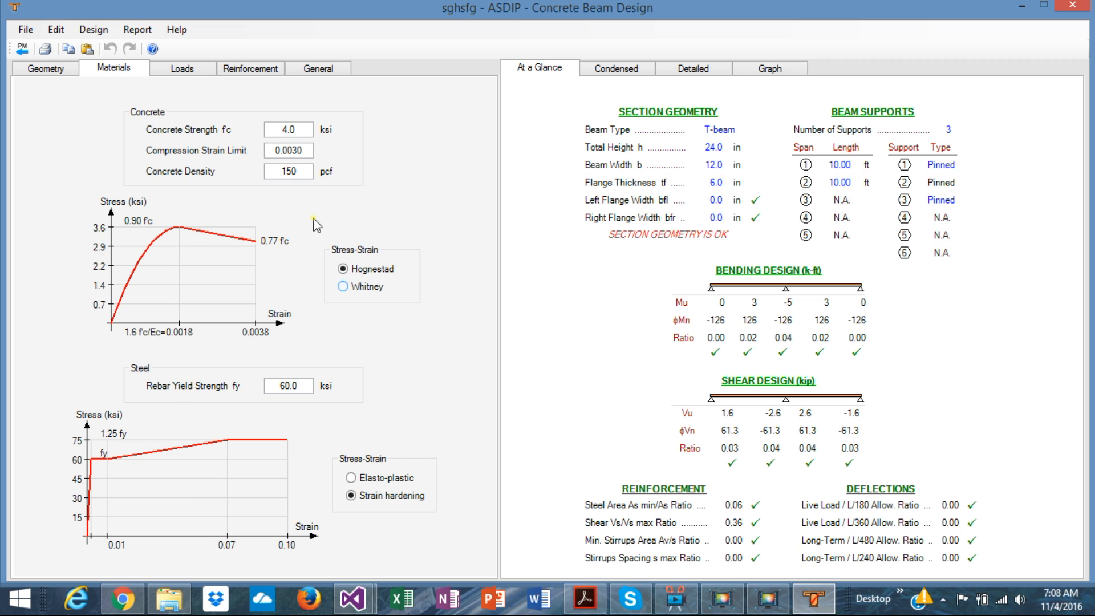
click(183, 68)
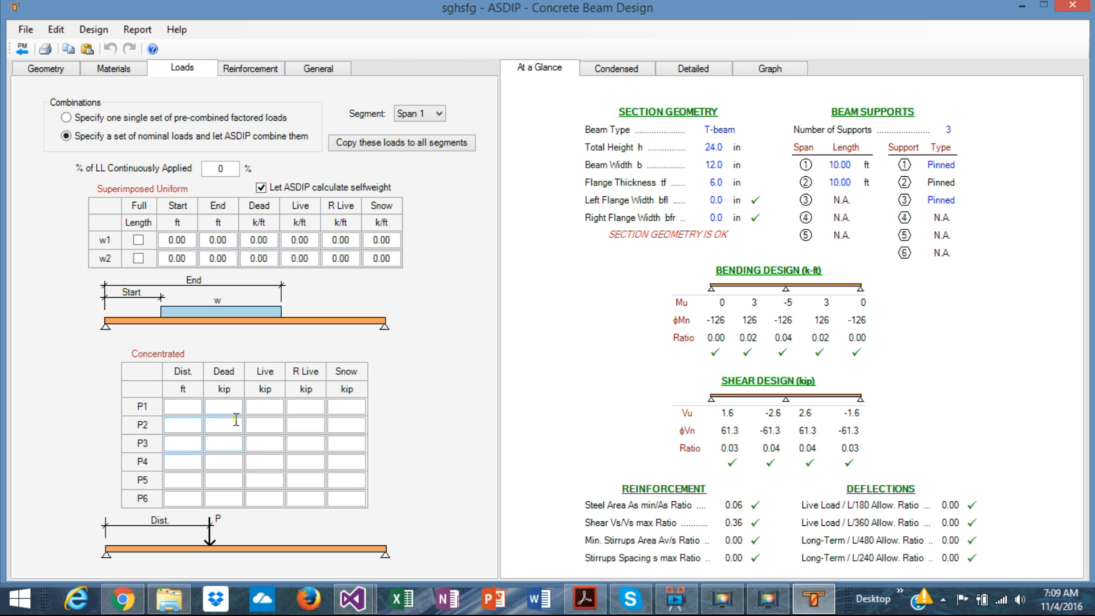
click(440, 114)
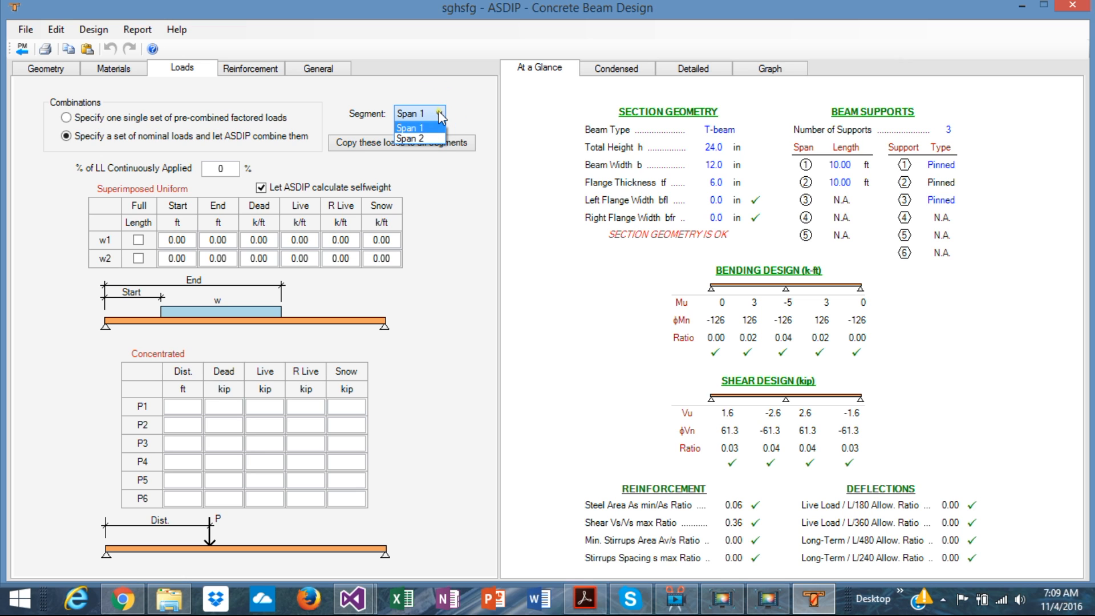
Step: Return to the beam geometry and set the number of supports to 4
click(44, 68)
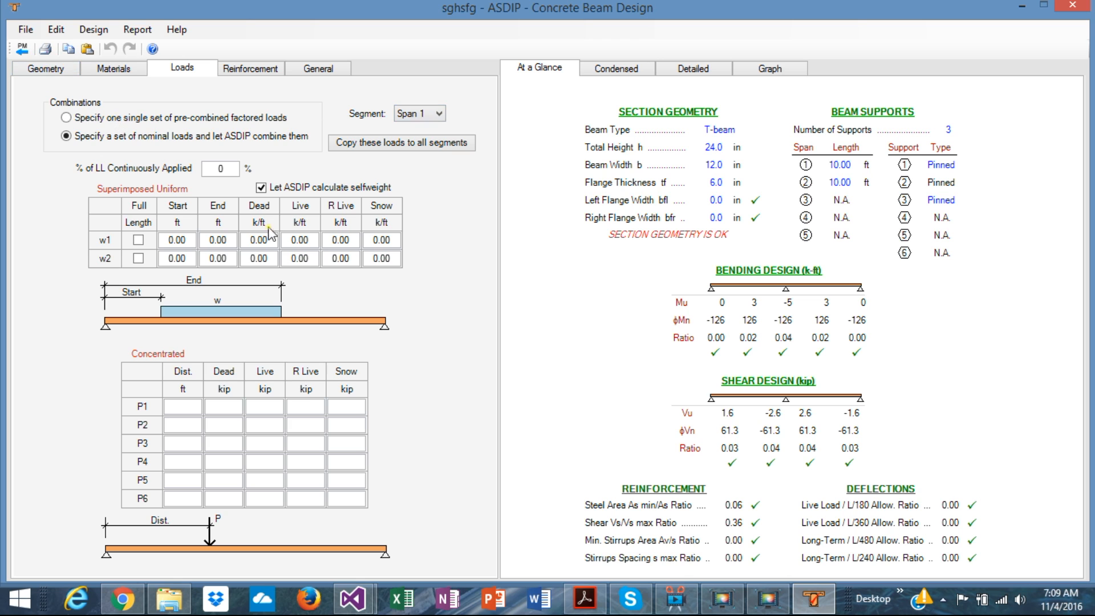
click(42, 69)
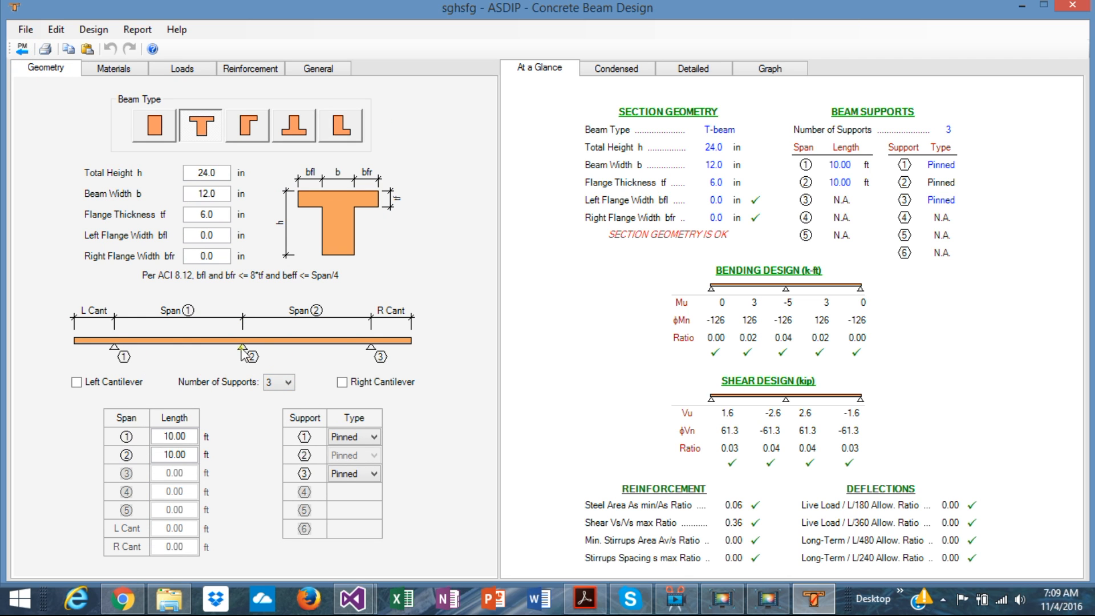
click(289, 382)
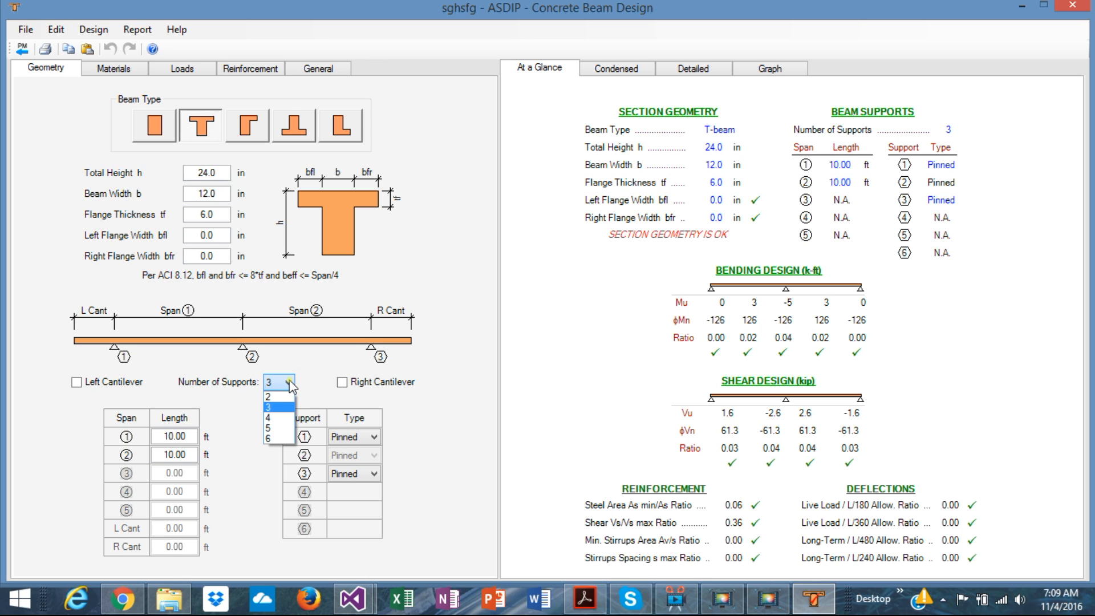
click(283, 418)
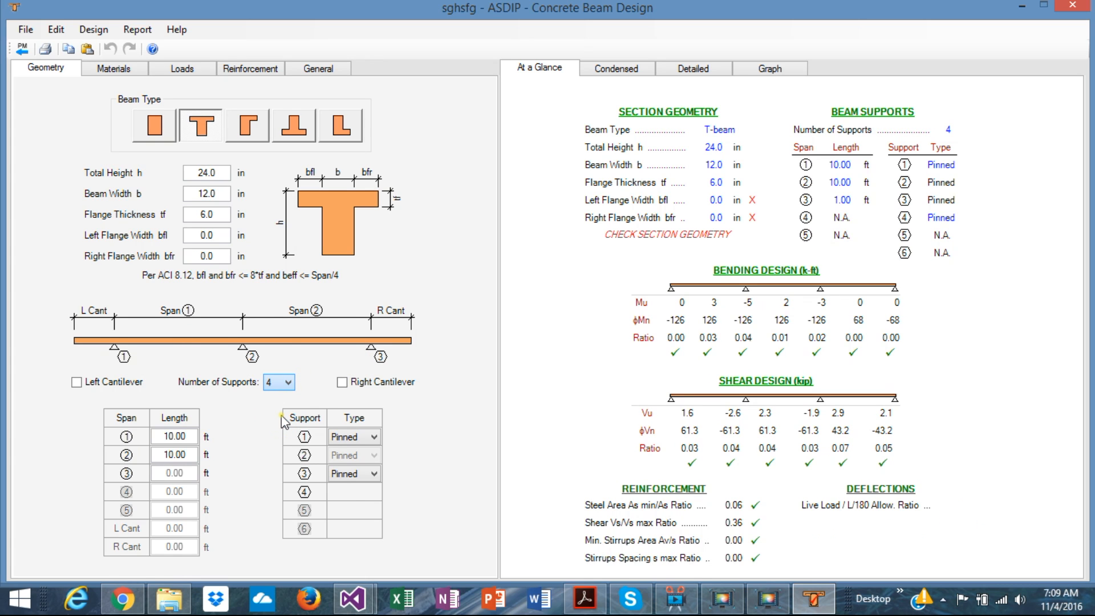
Step: Set the length of span 3 to 15 ft and of span 2 to 18 ft
double_click(190, 472)
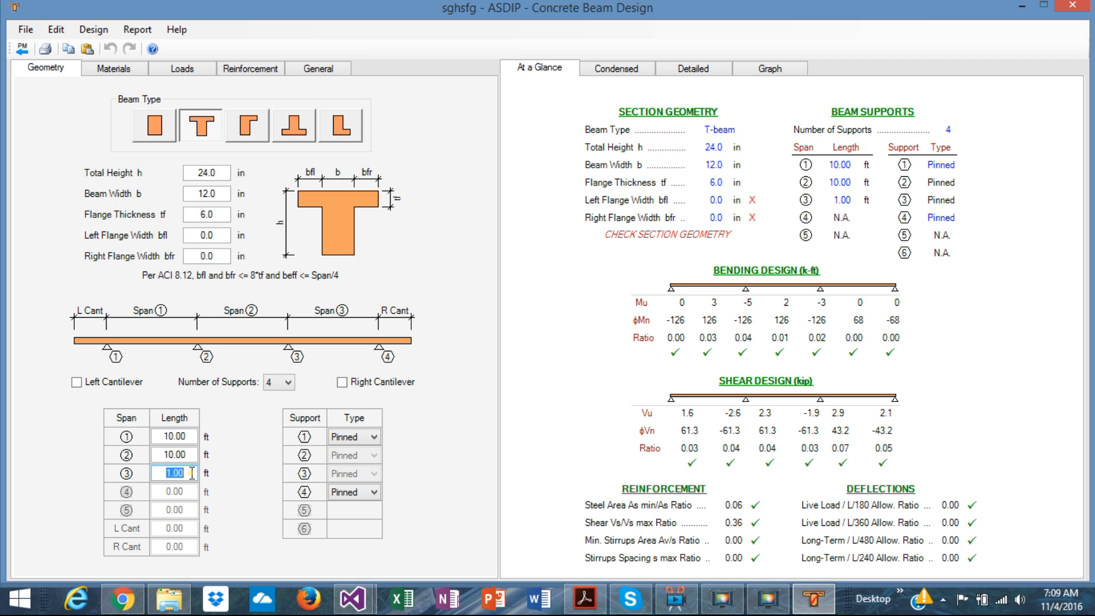
text(15)
key(Return)
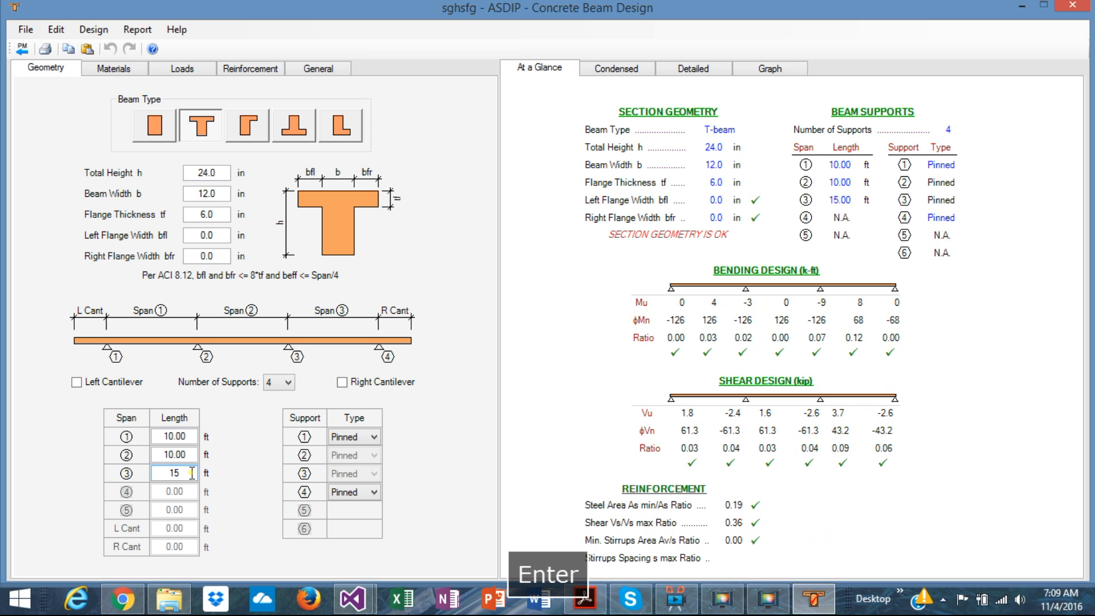
double_click(188, 454)
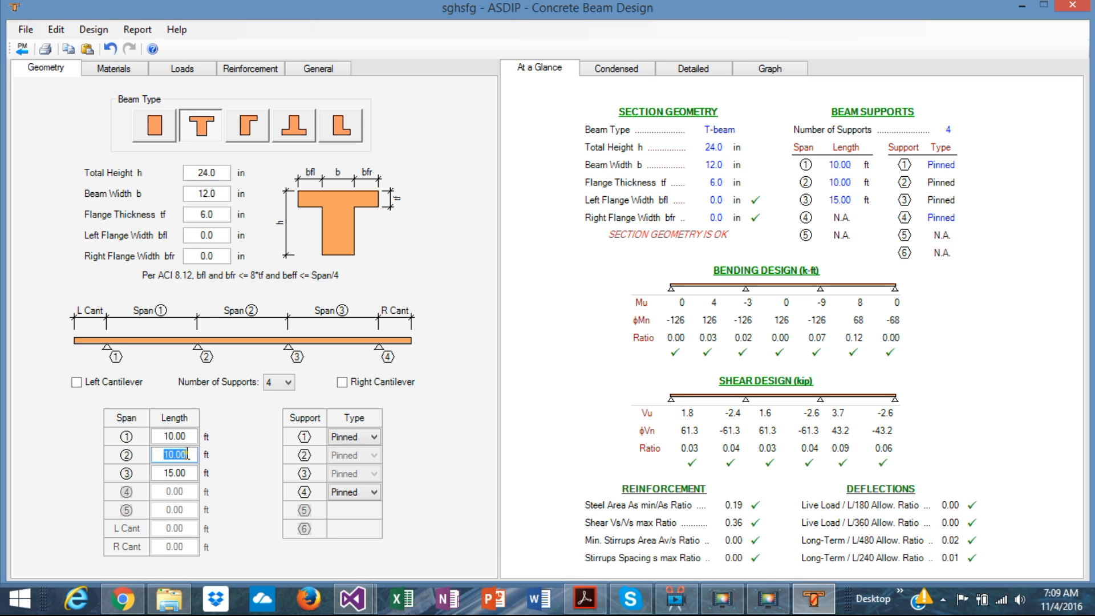
text(18)
key(Return)
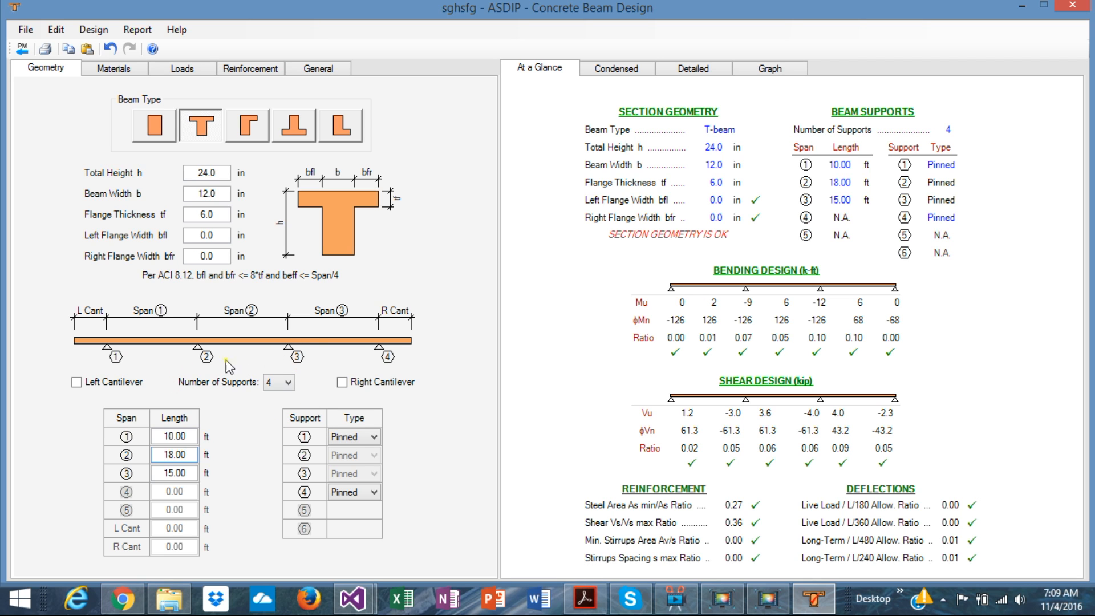
Step: Apply uniform load w1 over the full length of Span 1 with a dead load of 1 k/ft
click(189, 72)
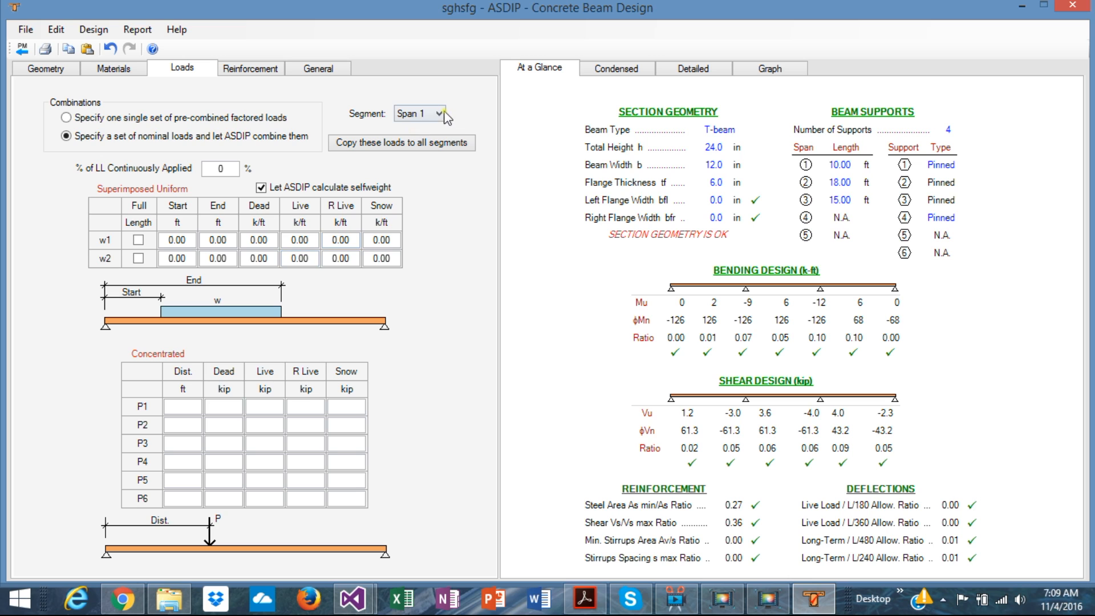
click(440, 115)
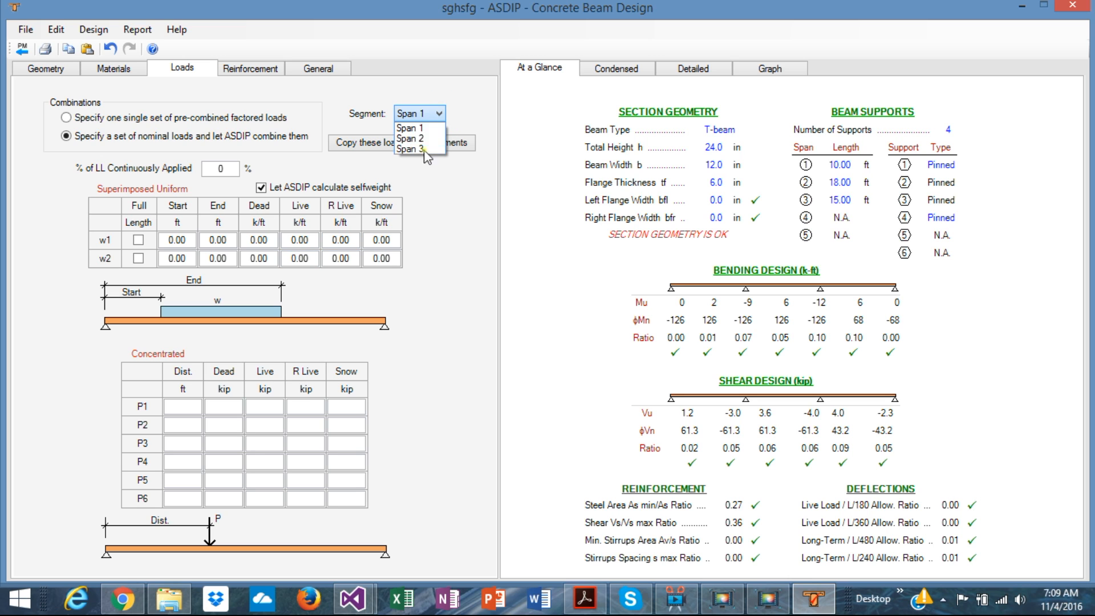
click(419, 128)
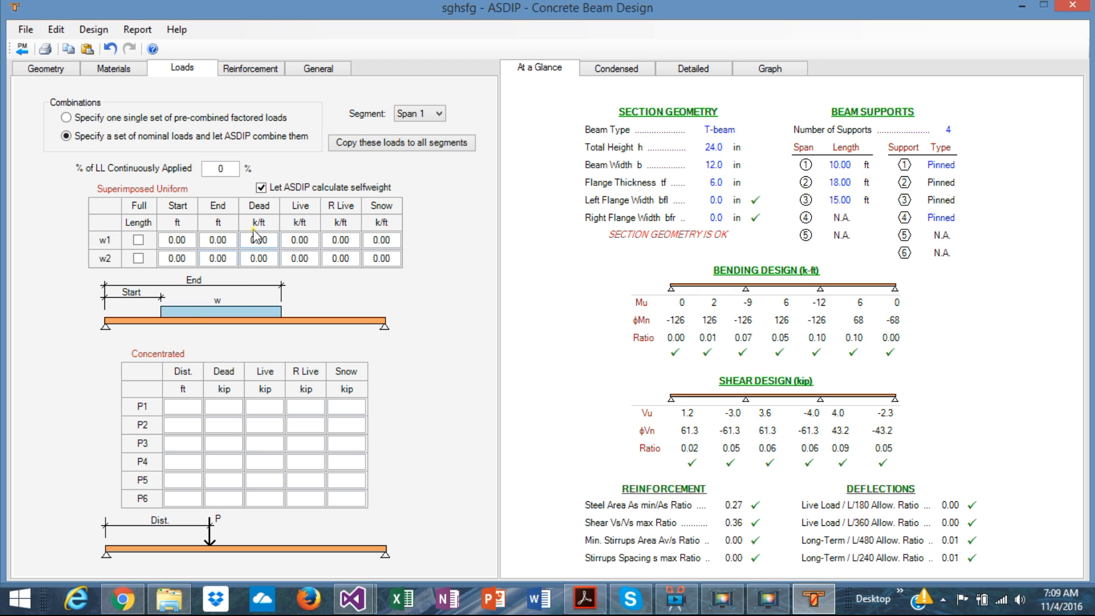
click(138, 240)
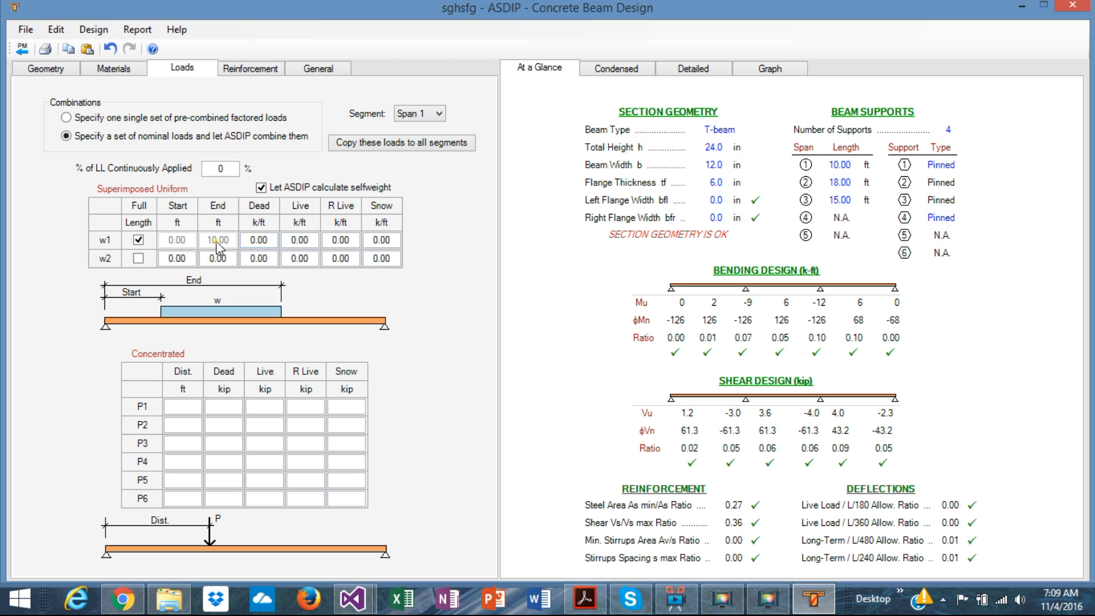
click(275, 240)
text(1)
key(Return)
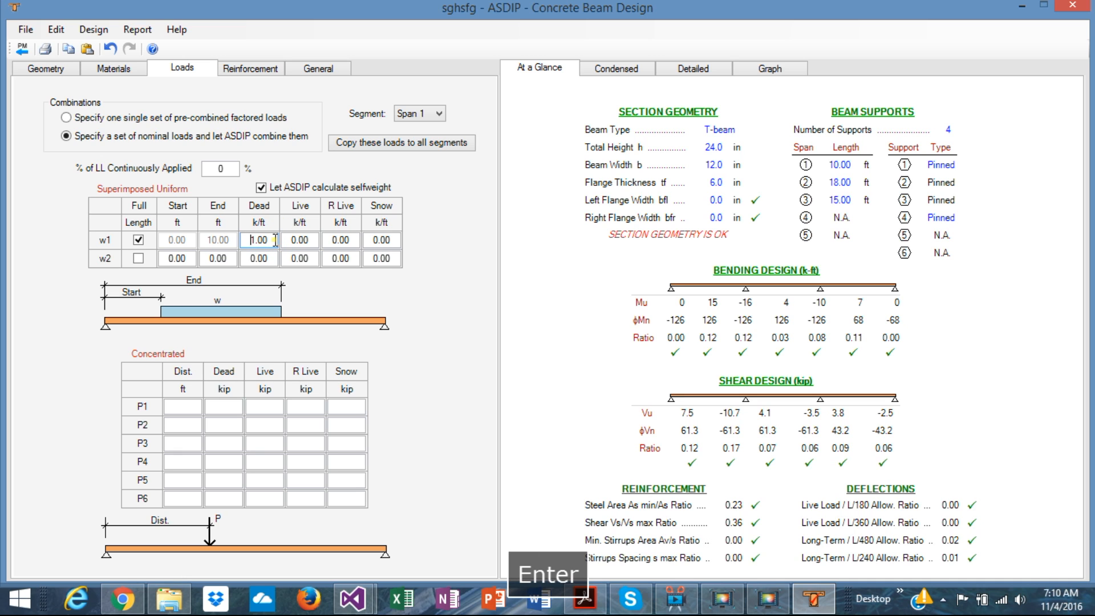
Step: Add concentrated load P1 on Span 1 at 3 ft with a 10 kip live load, and copy the loads to all segments
click(181, 407)
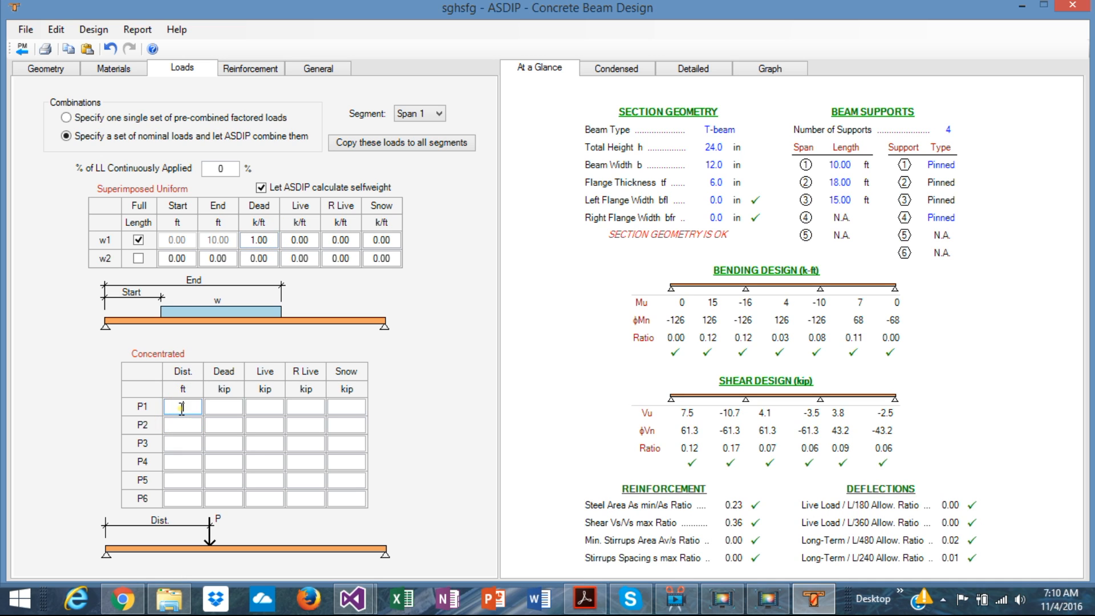
text(3)
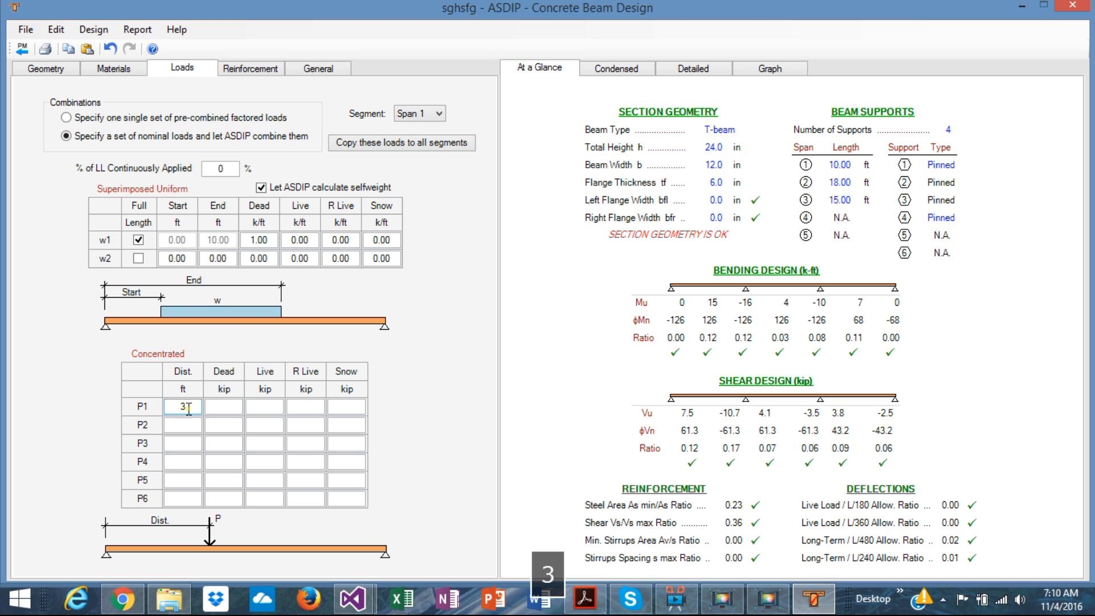
click(224, 406)
click(276, 408)
text(10)
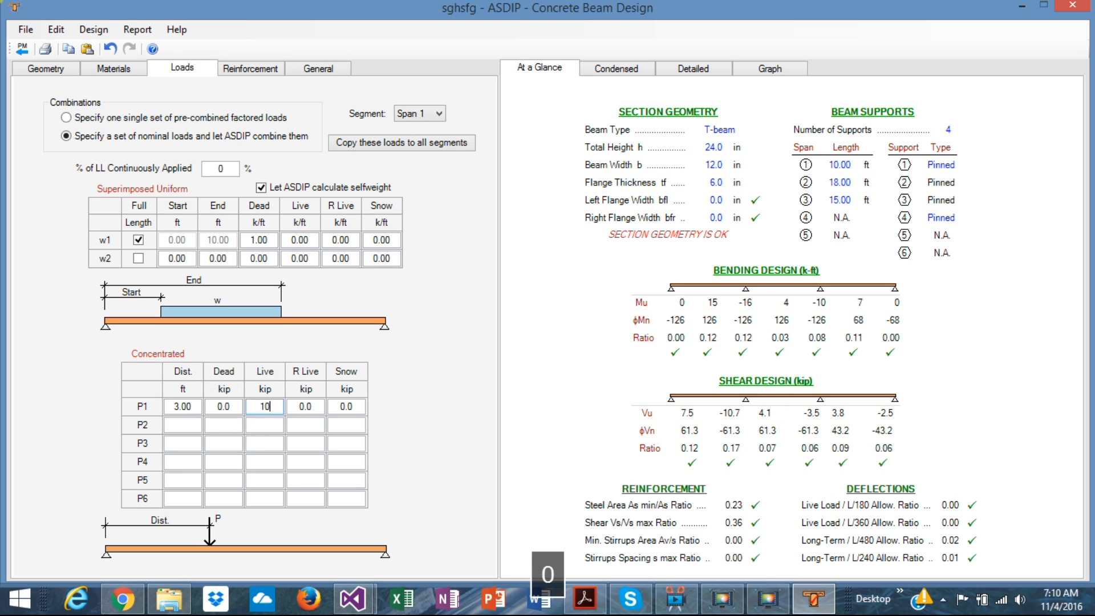
key(Return)
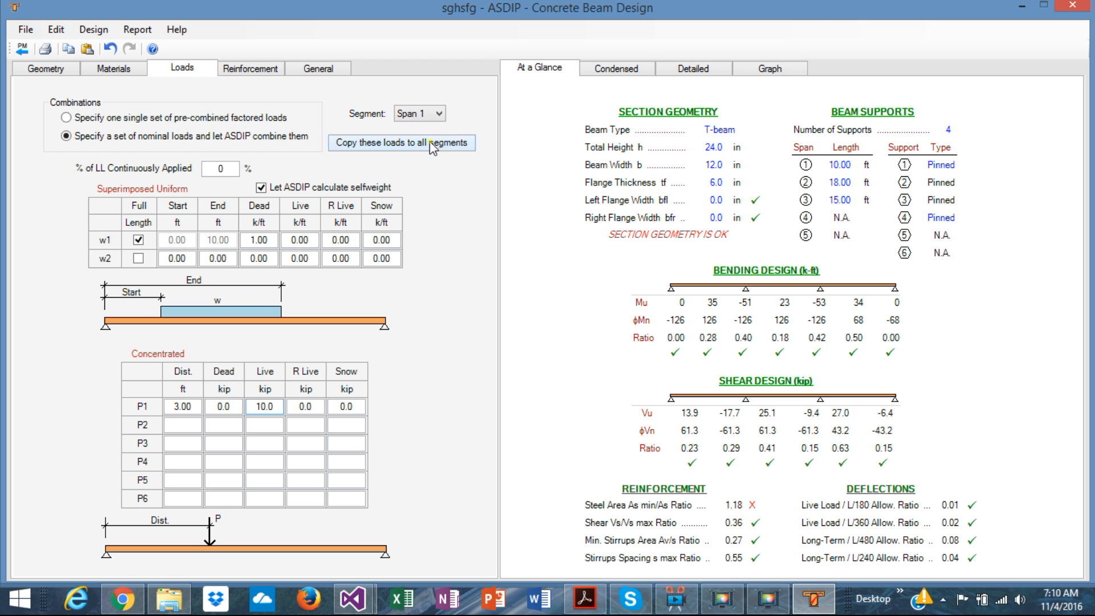
Step: Display the shear and moment diagrams for all segments under the 1.2D+1.6L+0.5Lr combination
click(770, 68)
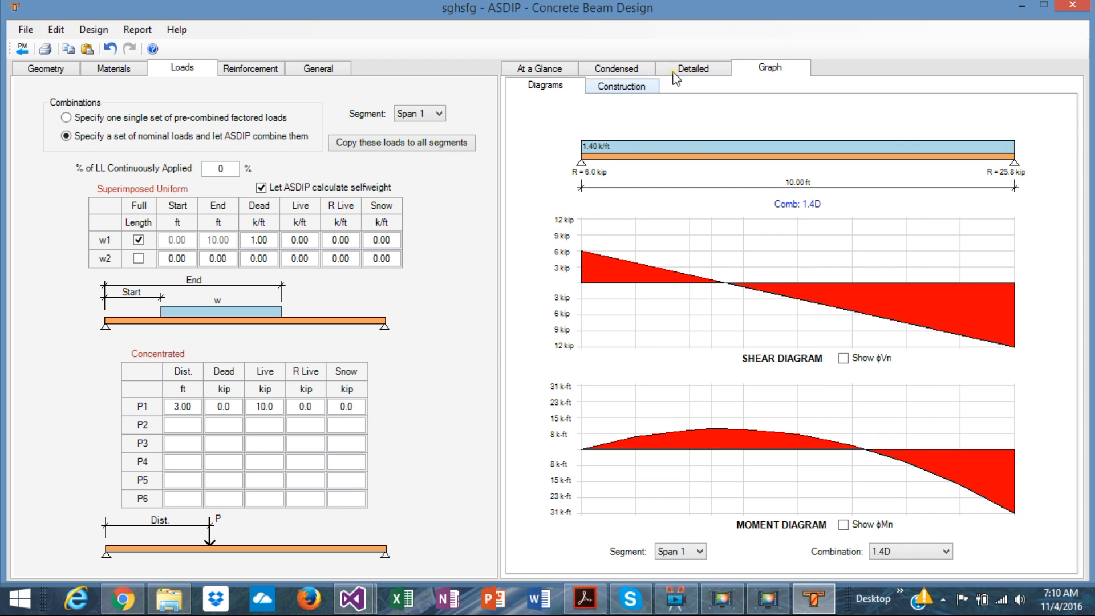
click(699, 551)
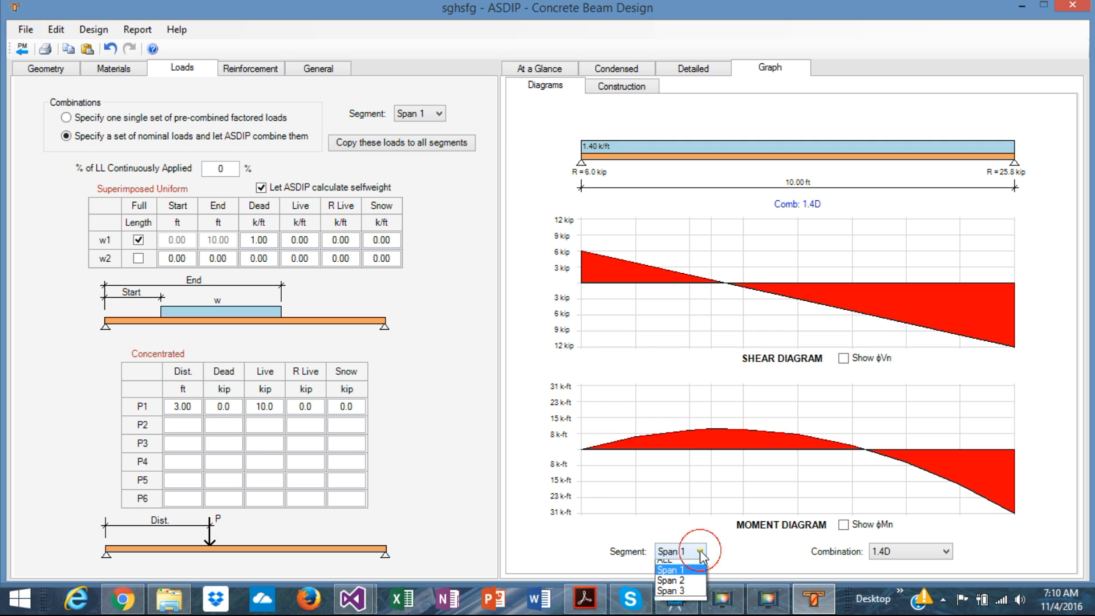
click(673, 566)
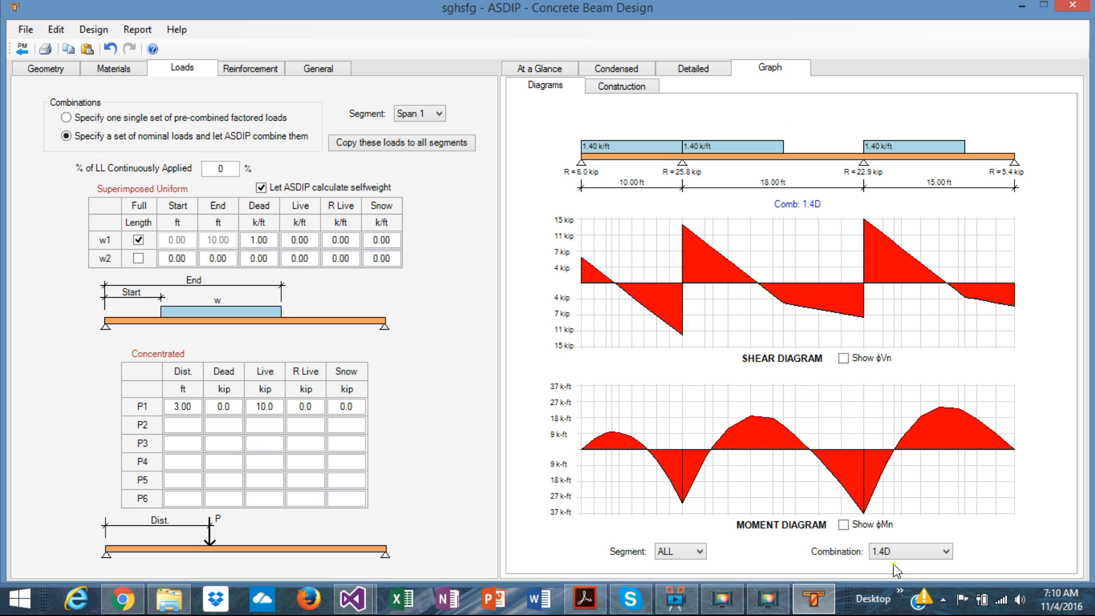
click(945, 553)
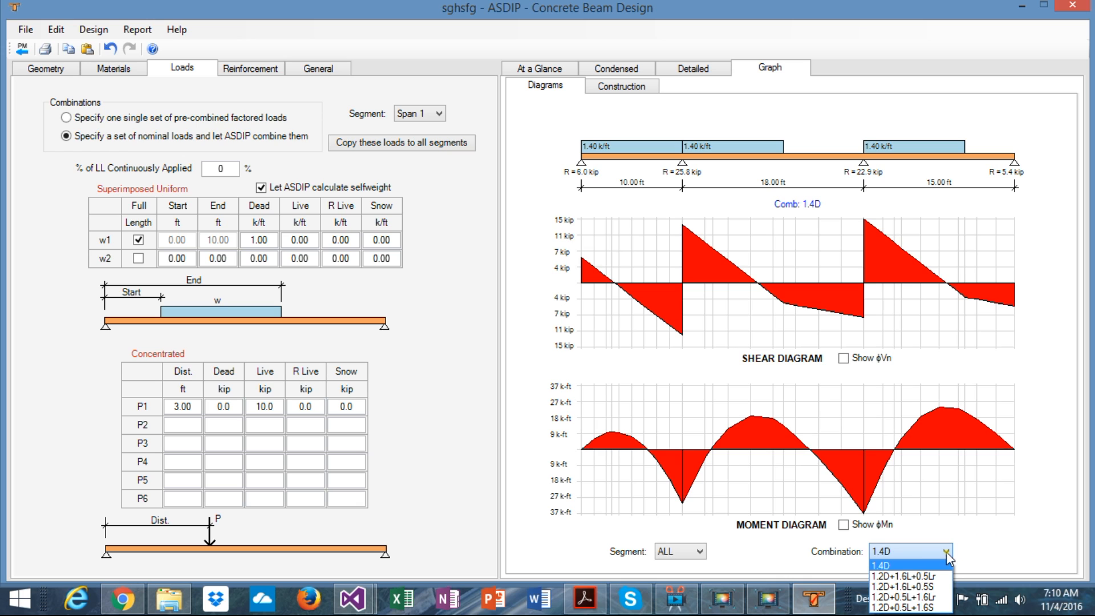
click(928, 576)
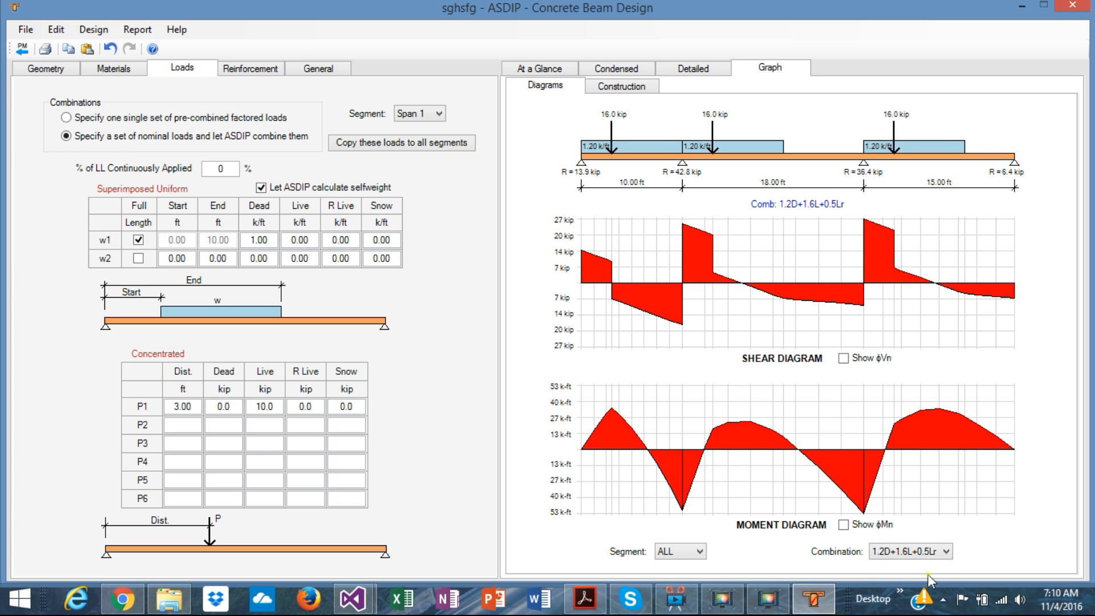
Step: View the shear and moment diagrams for Span 1 alone, and return the display to all segments
click(706, 560)
click(675, 573)
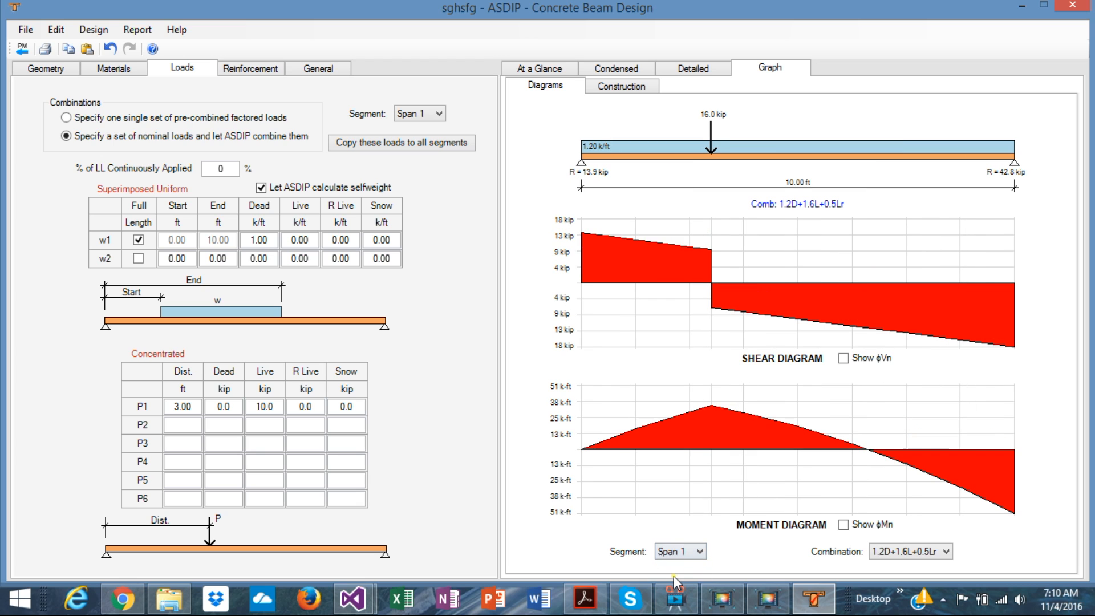
click(699, 552)
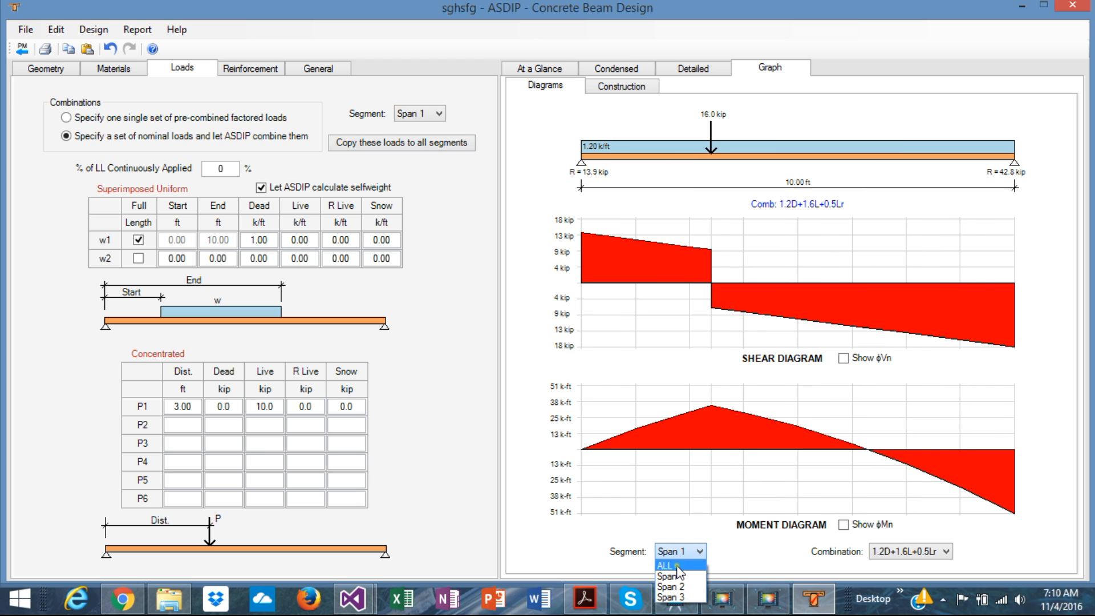
click(671, 564)
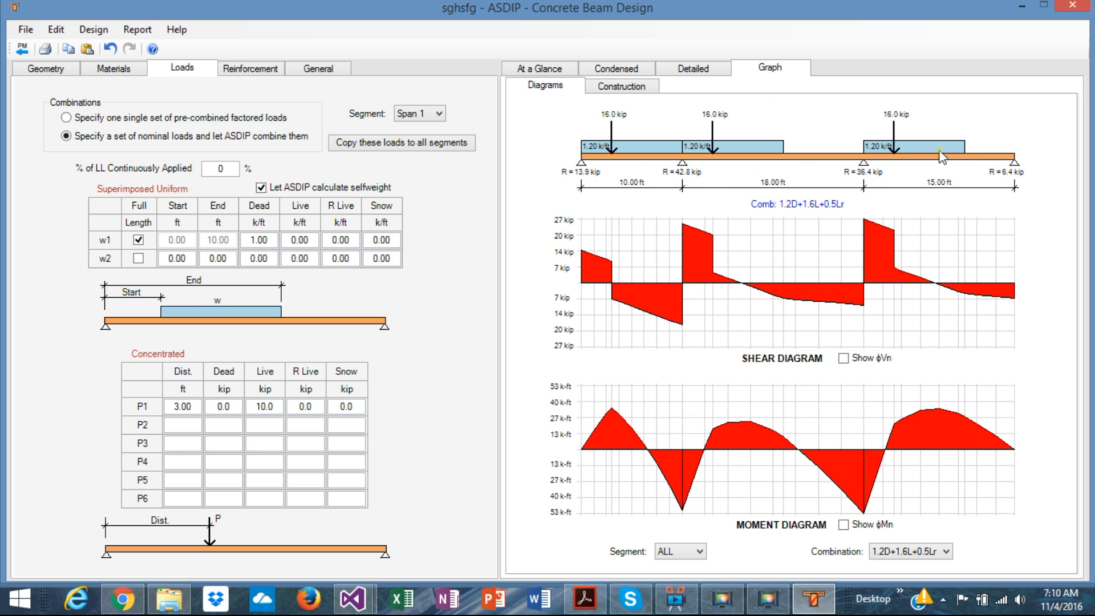
Step: Display the construction beam elevation with the reinforcement of all segments
click(627, 87)
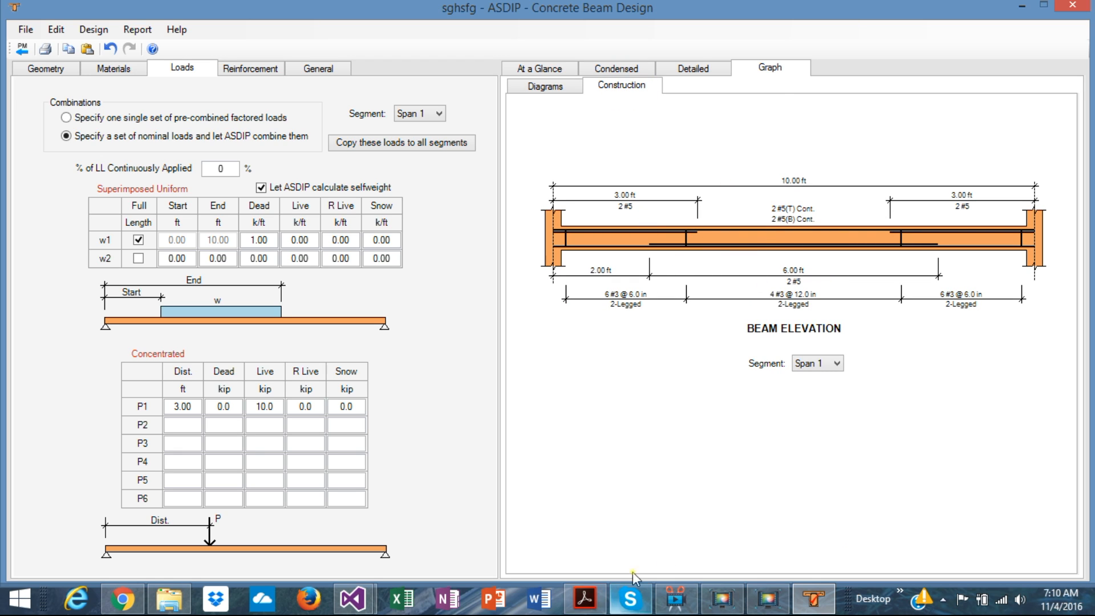
click(836, 363)
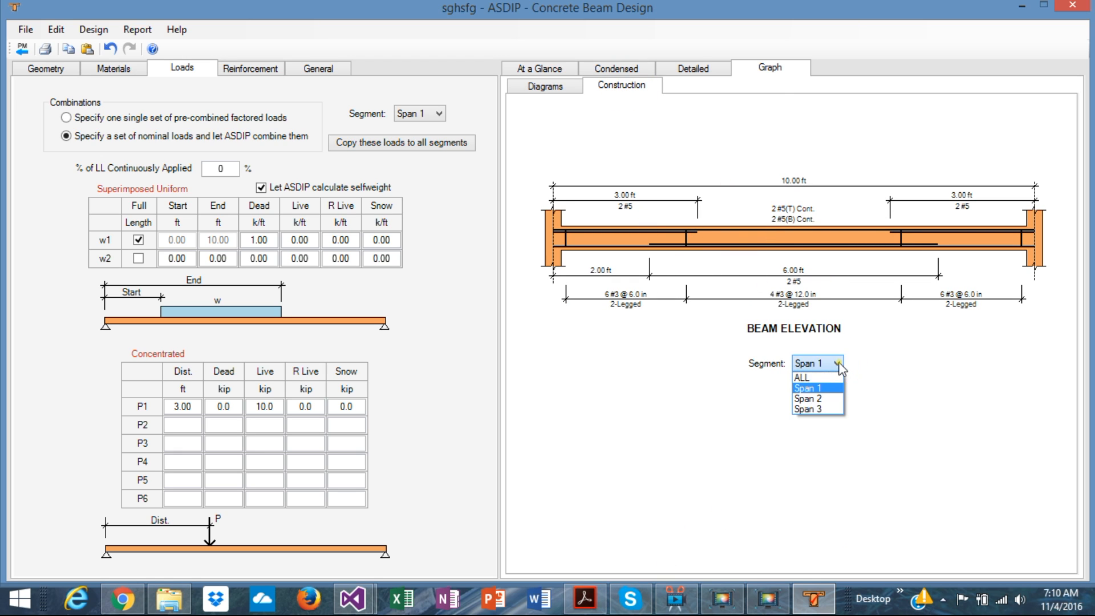
click(815, 377)
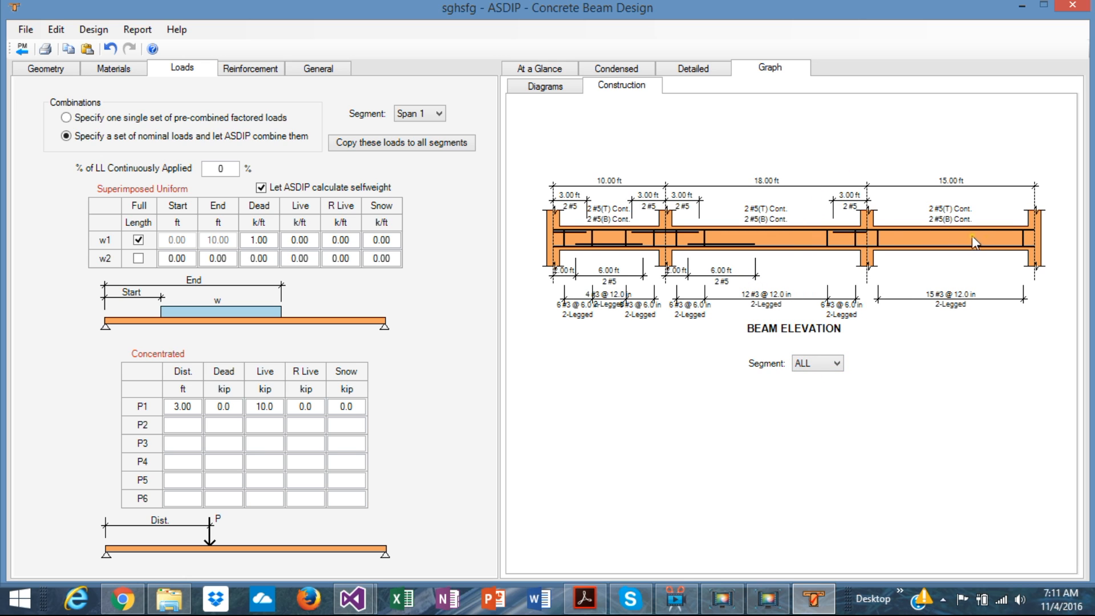
Step: Add 2 #5 top bars, 5 ft long, at the left end of Span 3's reinforcement
click(242, 72)
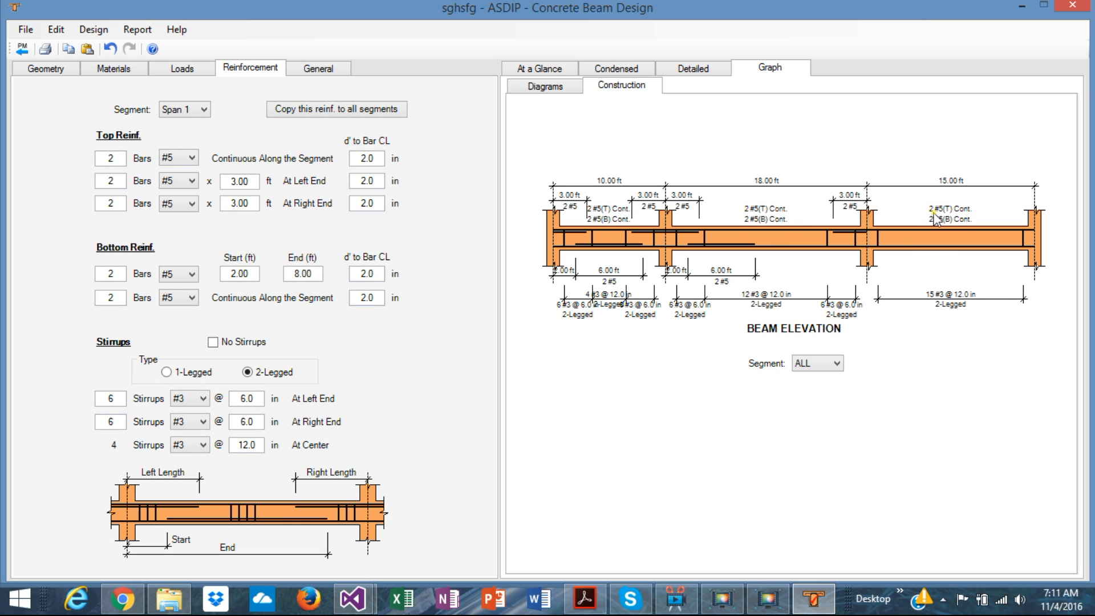
click(203, 111)
click(177, 147)
click(255, 181)
click(111, 180)
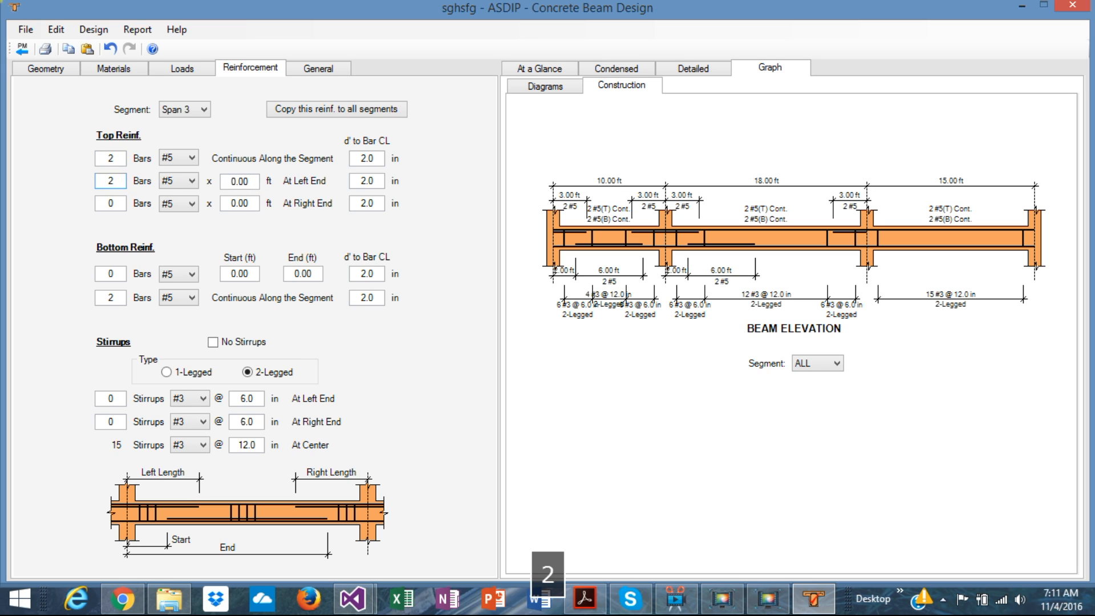
click(251, 182)
text(5)
key(Return)
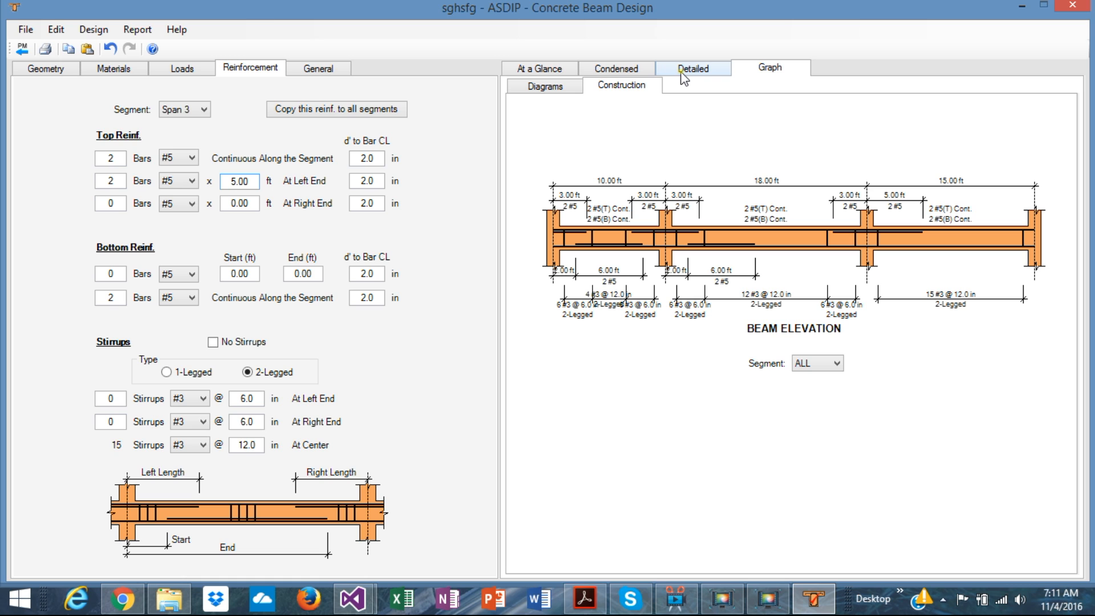
Step: Review the at-a-glance summary and the condensed report, examining bending, shear, deflections, reinforcement ratios and load combinations
click(545, 69)
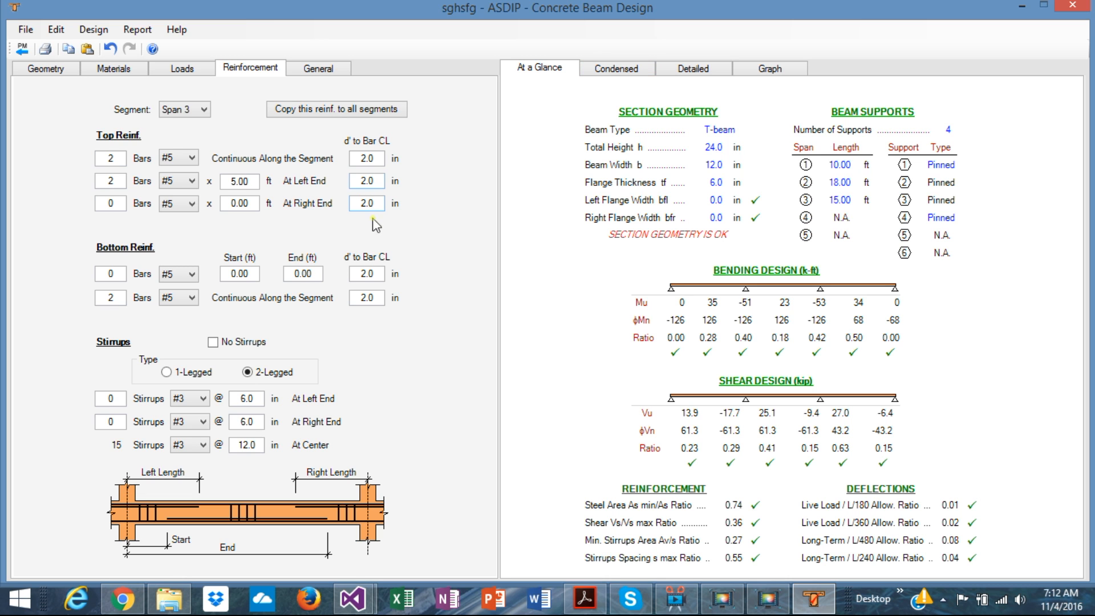
click(617, 70)
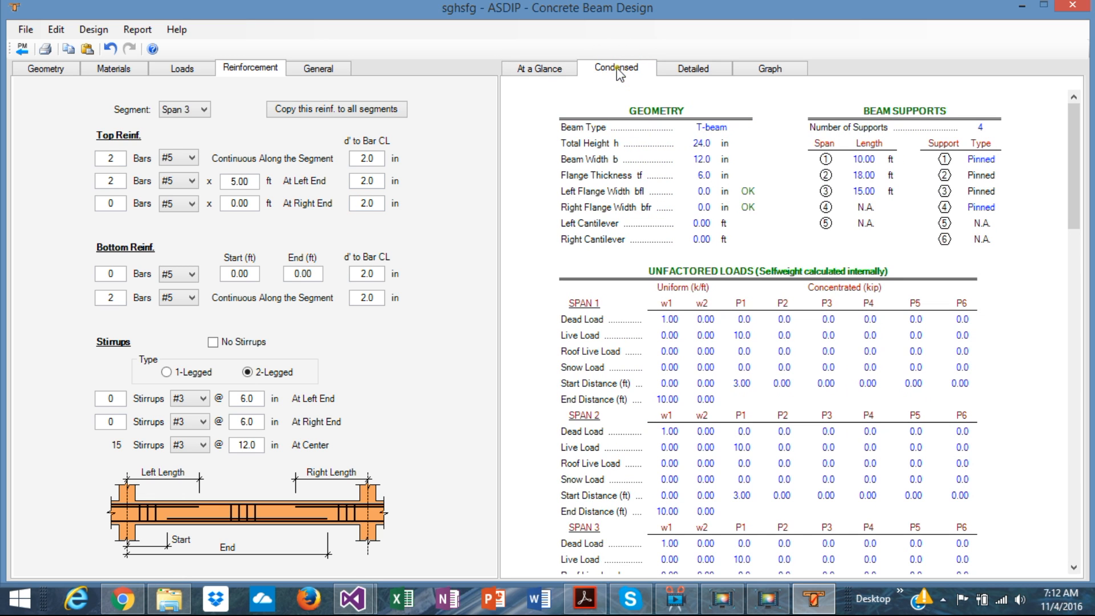
scroll(865, 355, down, 10)
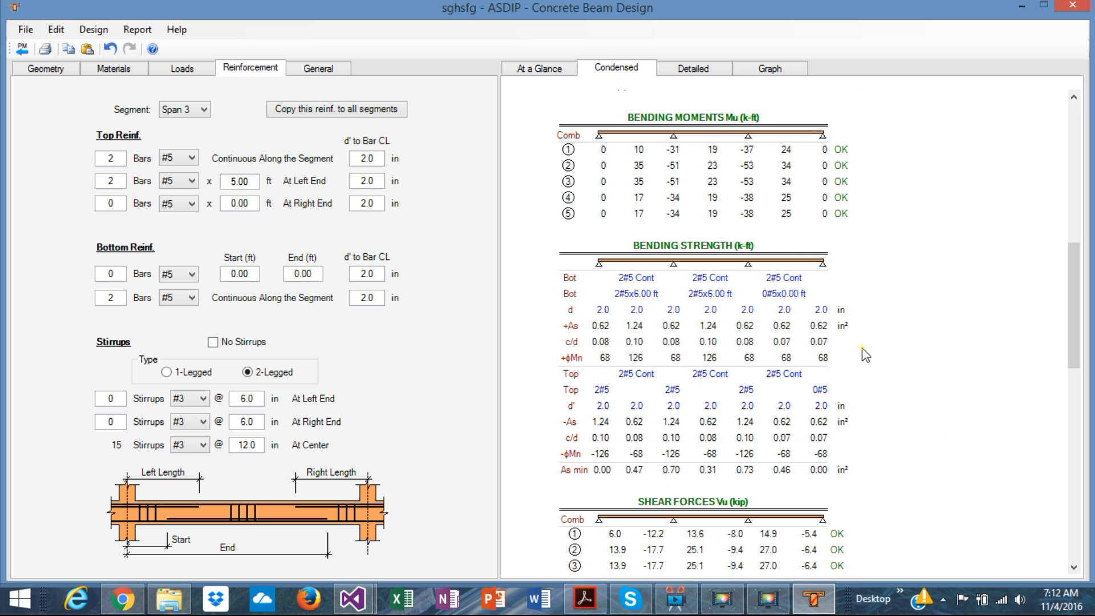
scroll(866, 355, up, 10)
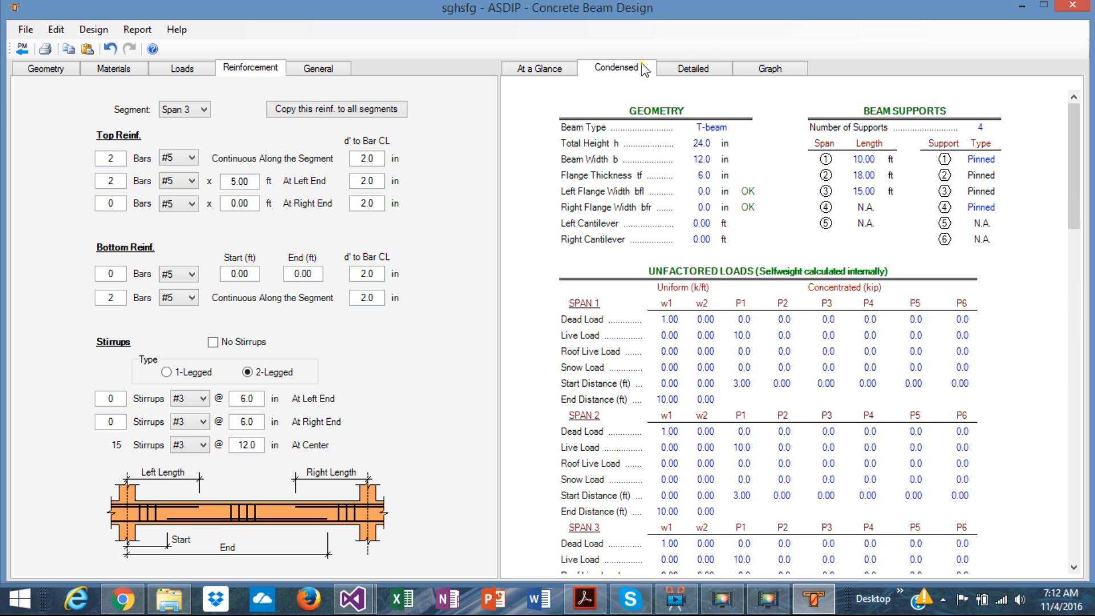
scroll(933, 404, down, 8)
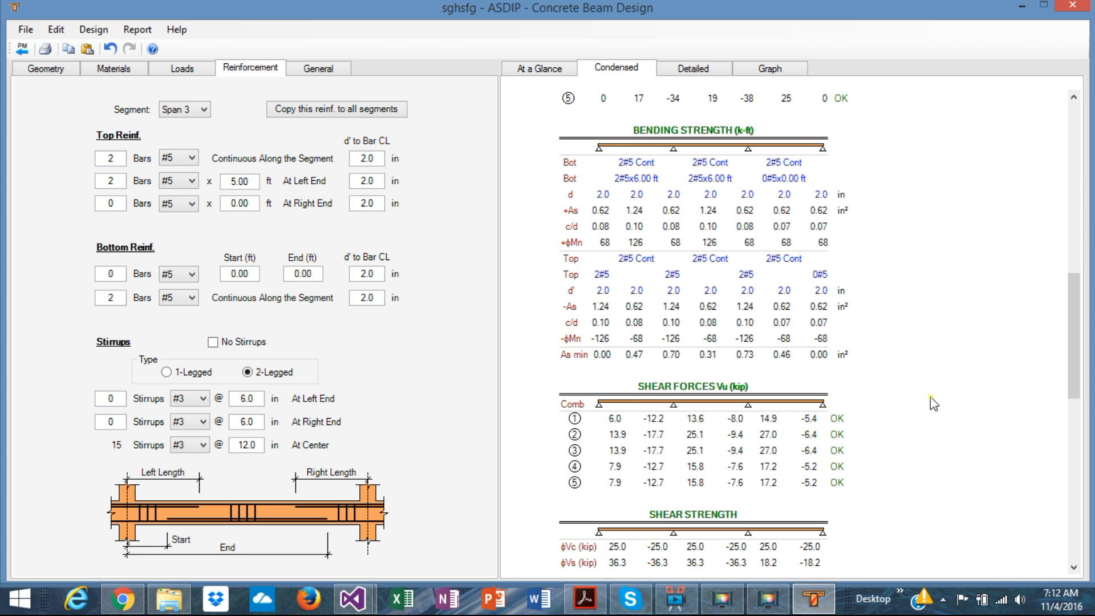
scroll(933, 404, up, 3)
scroll(934, 403, down, 10)
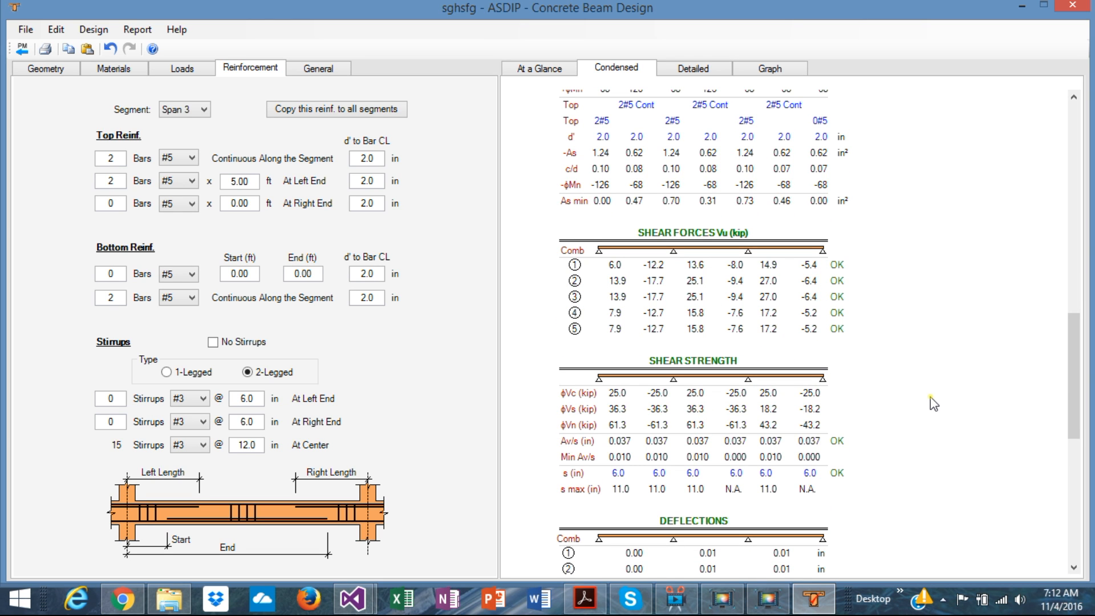
scroll(933, 403, up, 5)
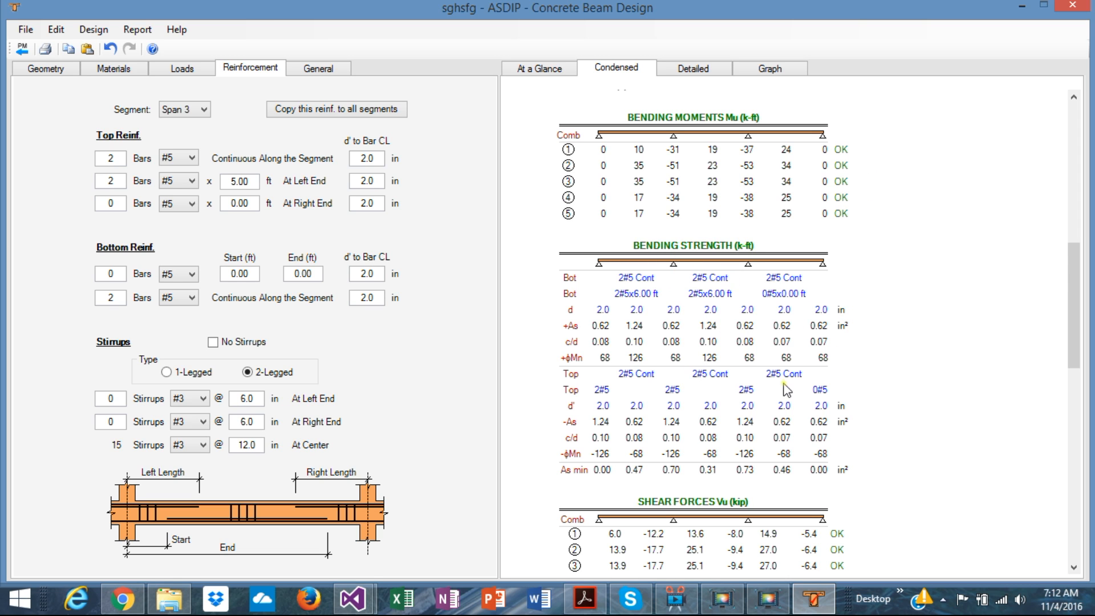
scroll(787, 388, down, 3)
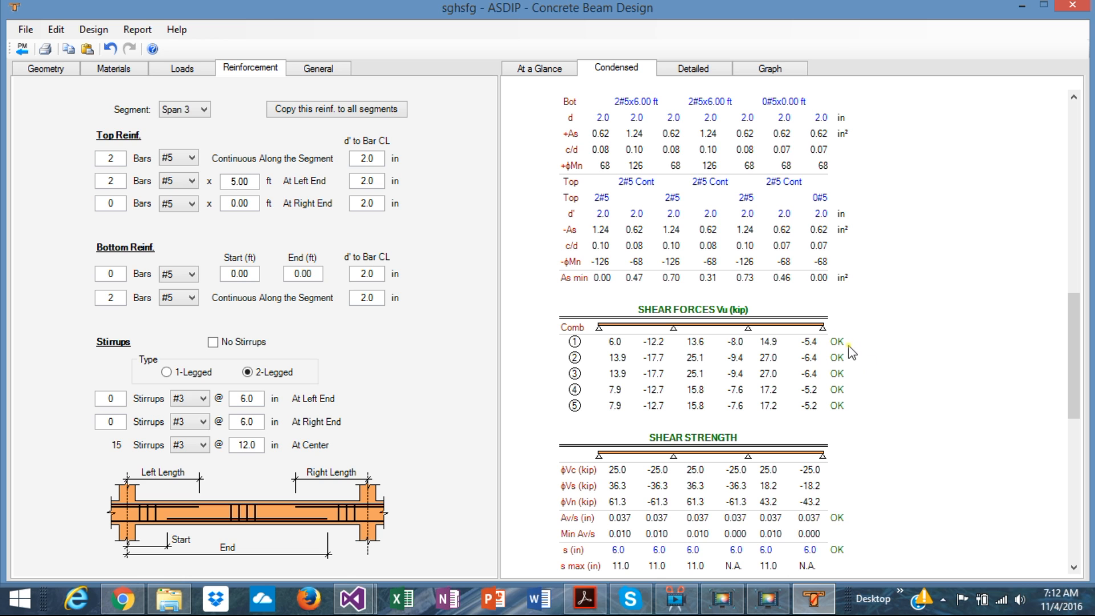
scroll(855, 418, down, 5)
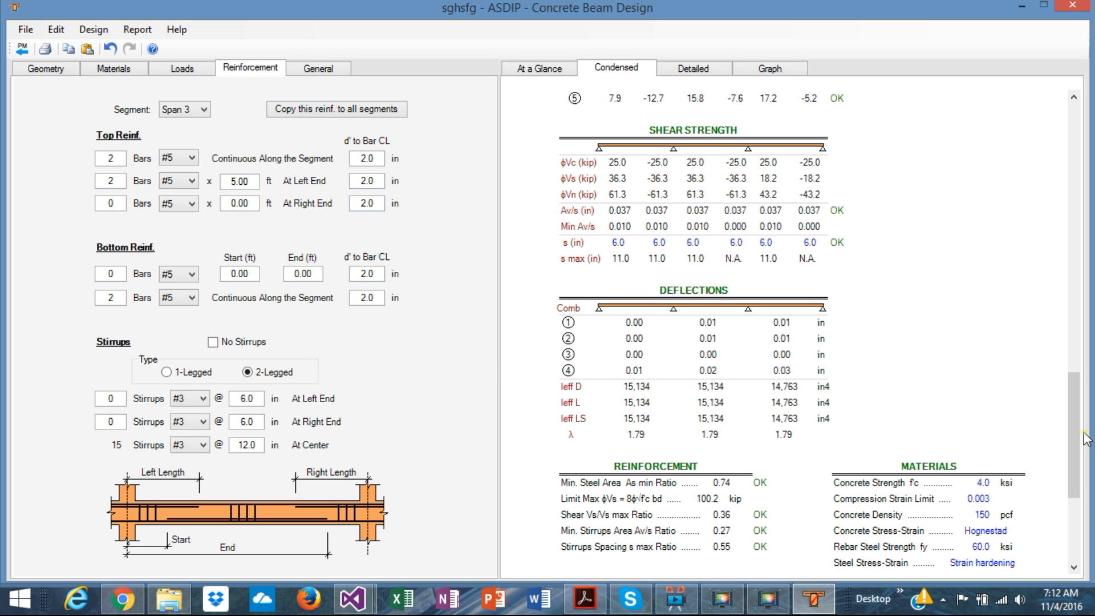
scroll(961, 428, down, 4)
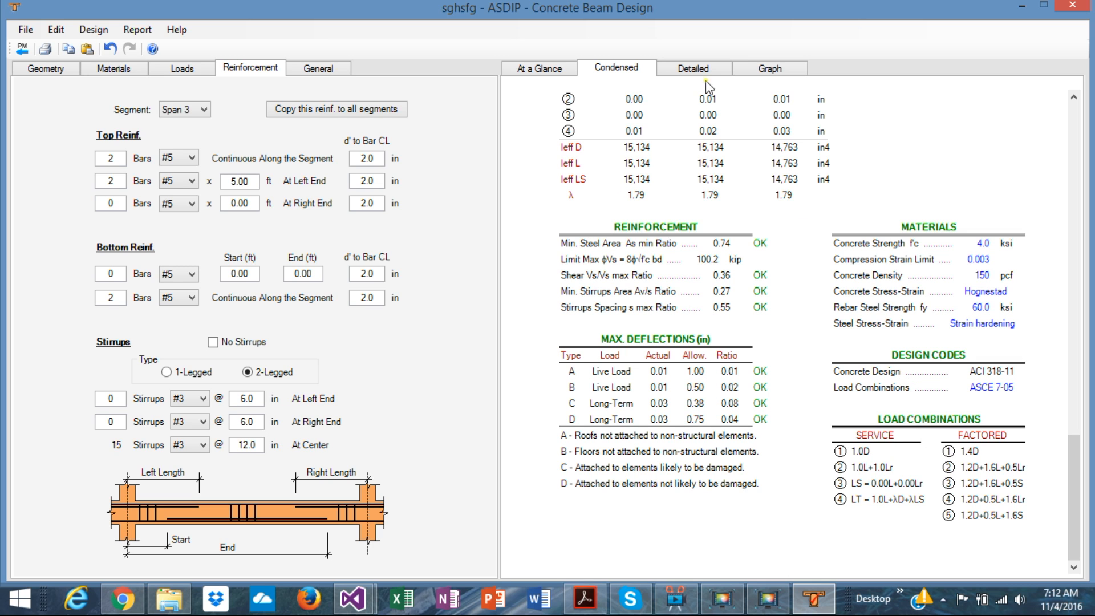
Step: Examine the detailed report's material properties, bending design, shear design and deflection calculations with their ACI references
click(692, 70)
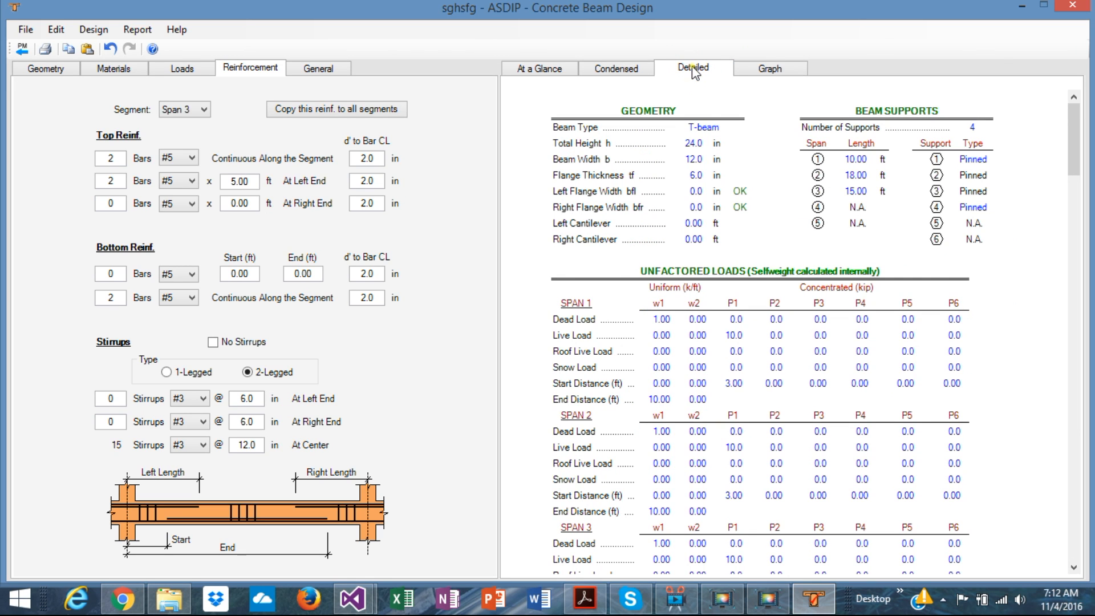
scroll(775, 323, down, 5)
scroll(774, 323, up, 3)
scroll(774, 323, down, 3)
scroll(774, 323, down, 4)
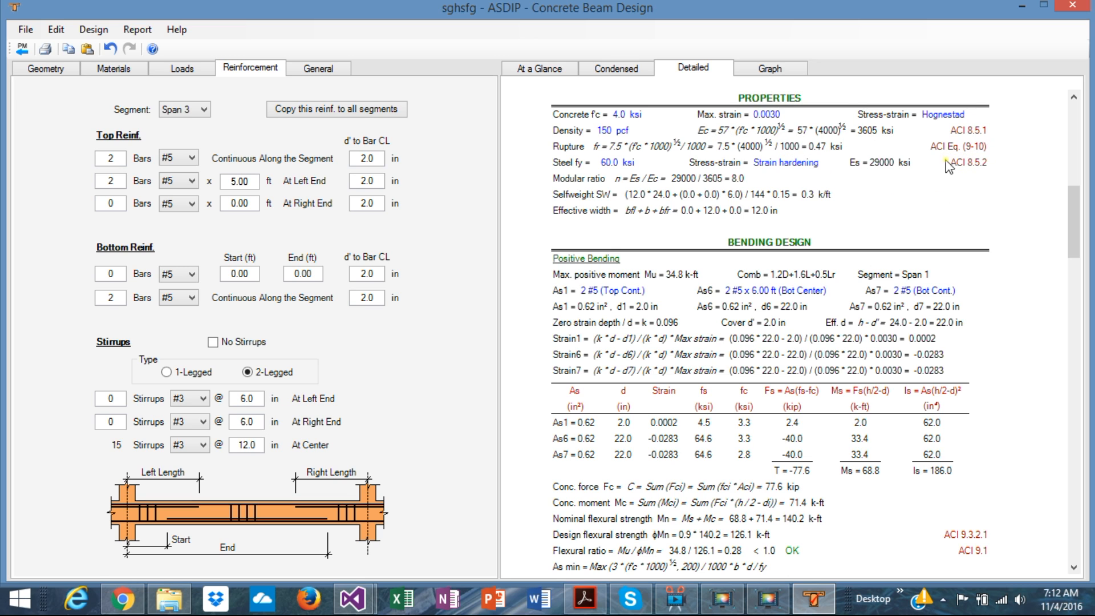
scroll(893, 370, down, 2)
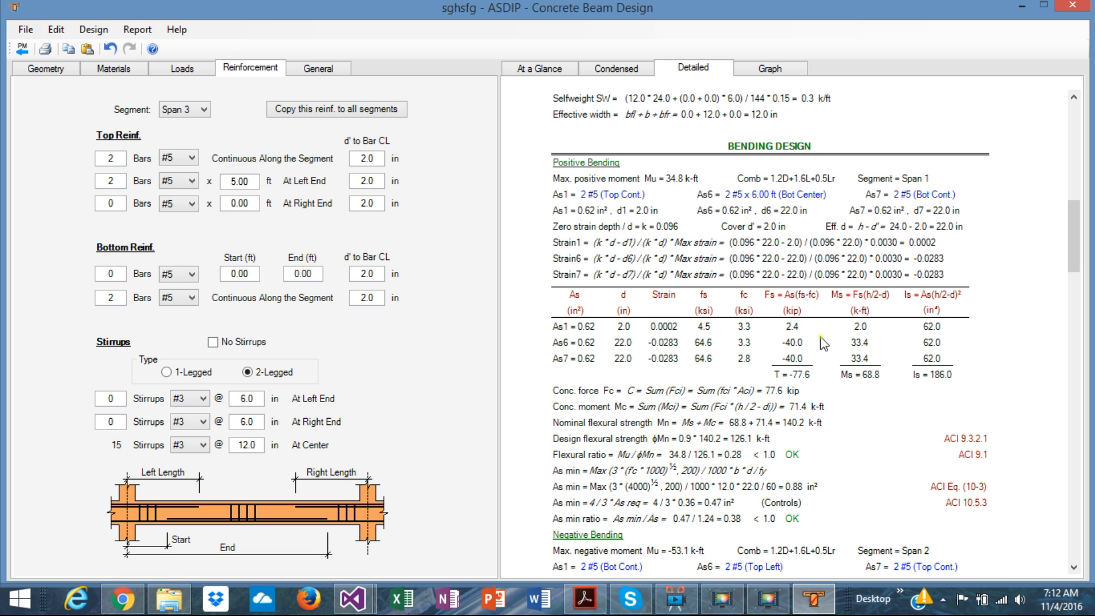
scroll(778, 364, down, 10)
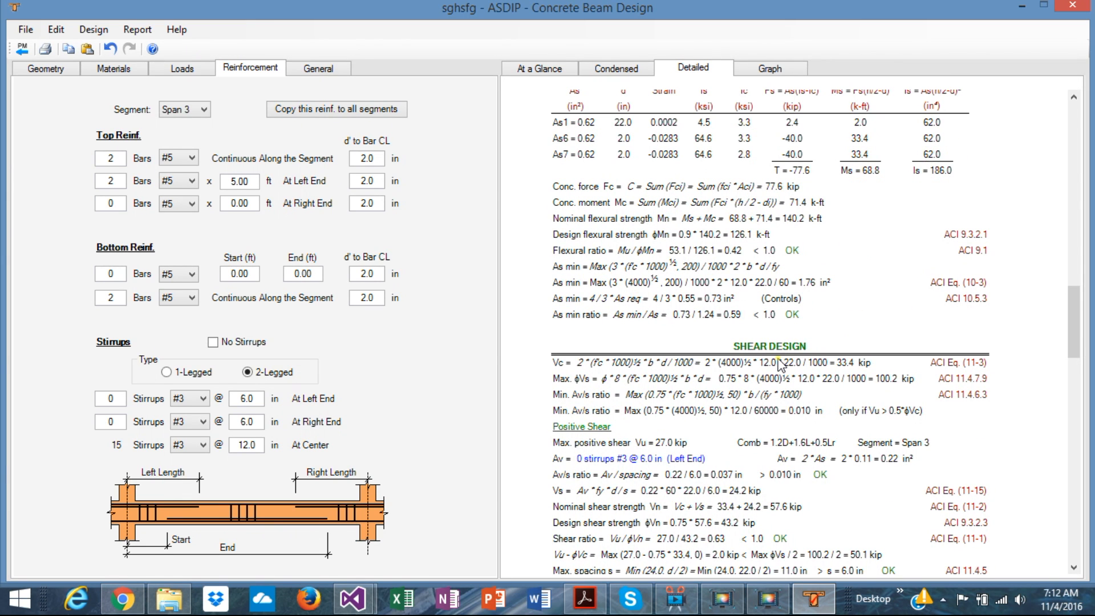
scroll(780, 363, down, 4)
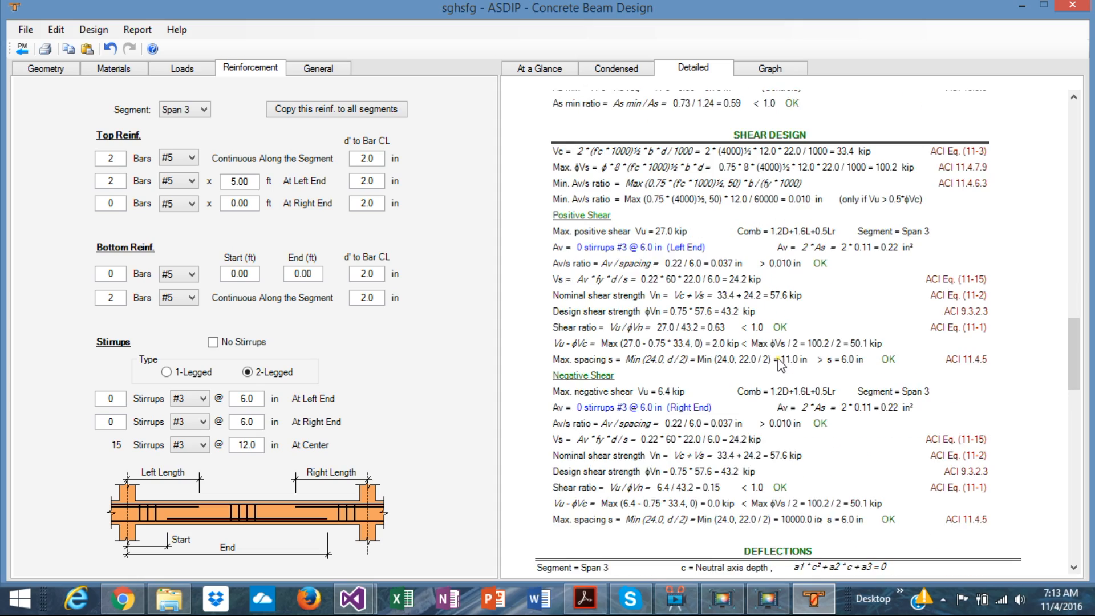
scroll(780, 365, down, 10)
scroll(780, 363, up, 15)
scroll(780, 363, down, 8)
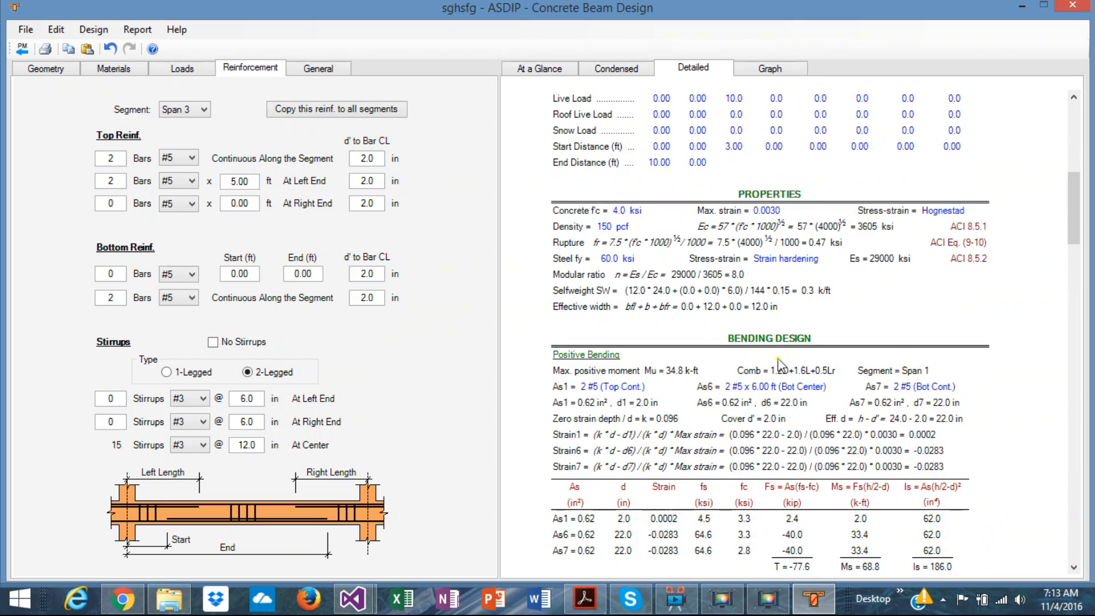
scroll(780, 363, down, 7)
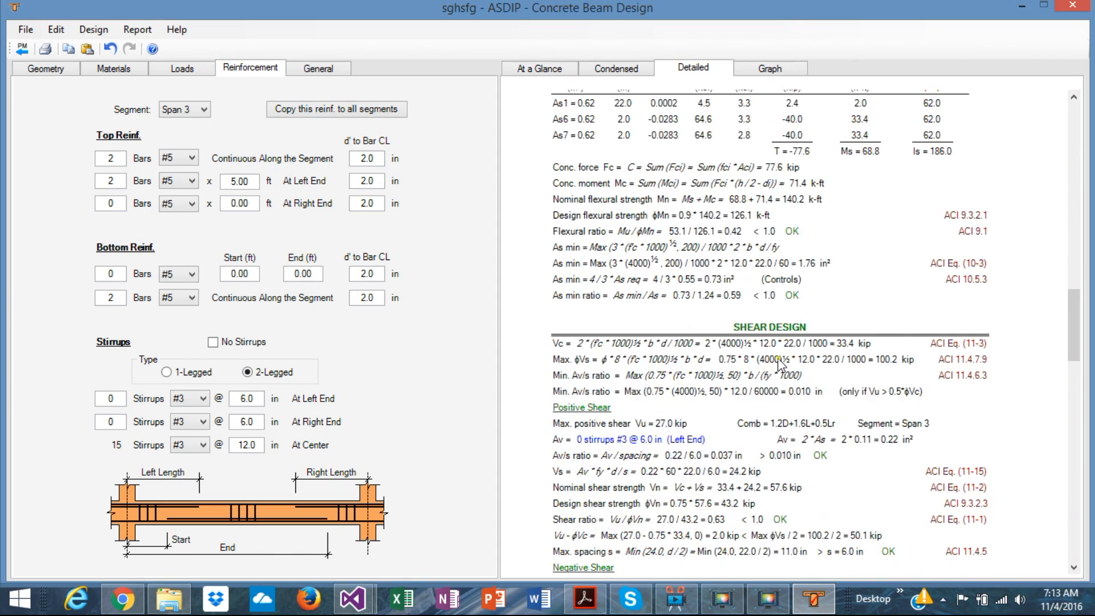
scroll(780, 363, down, 12)
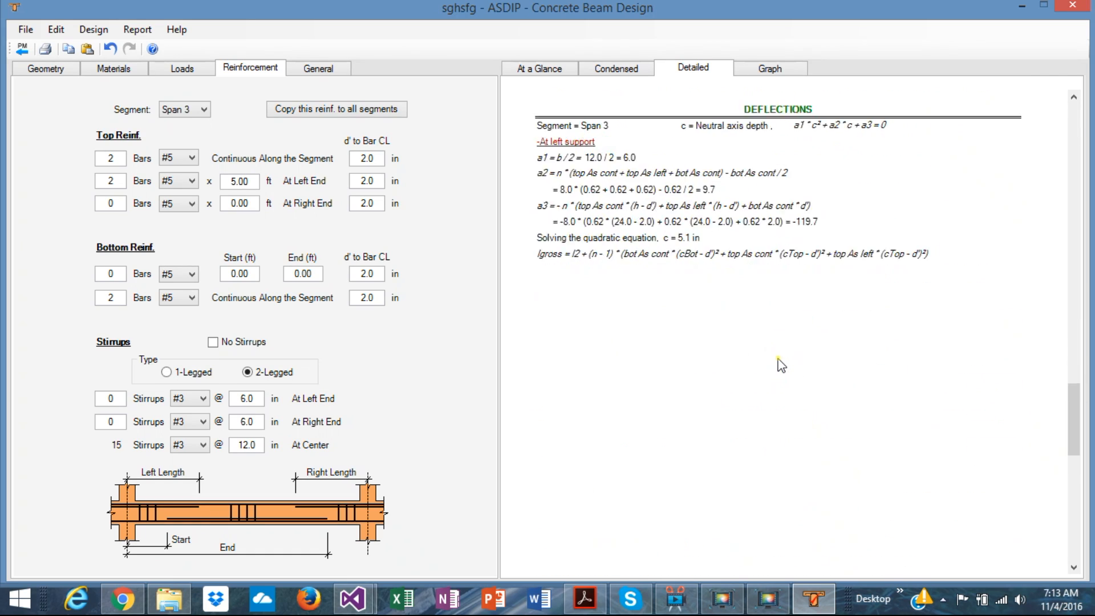
scroll(780, 363, down, 2)
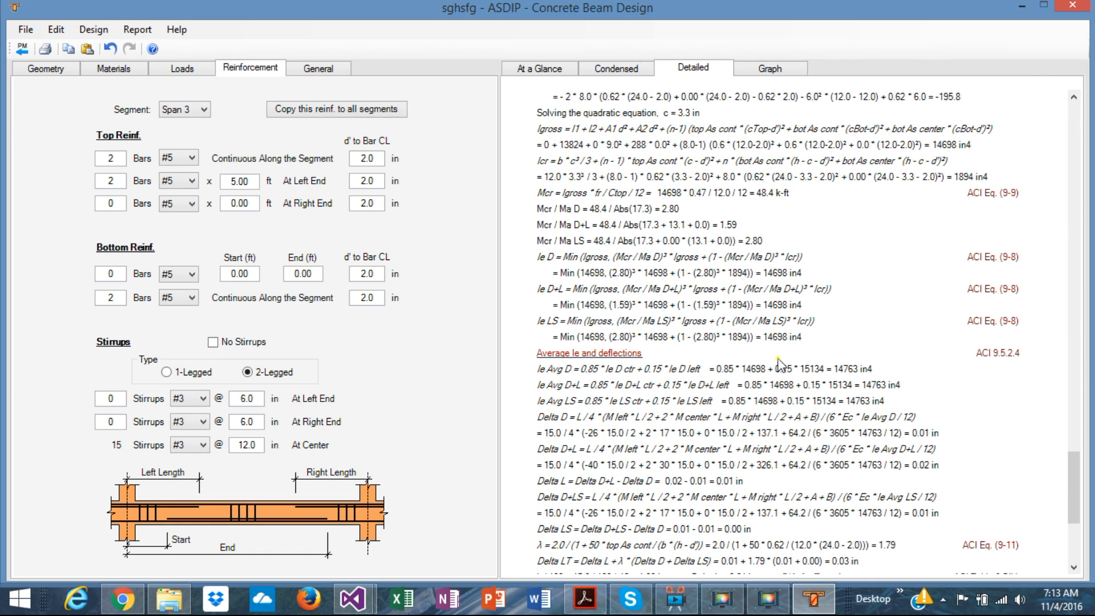
scroll(780, 363, down, 5)
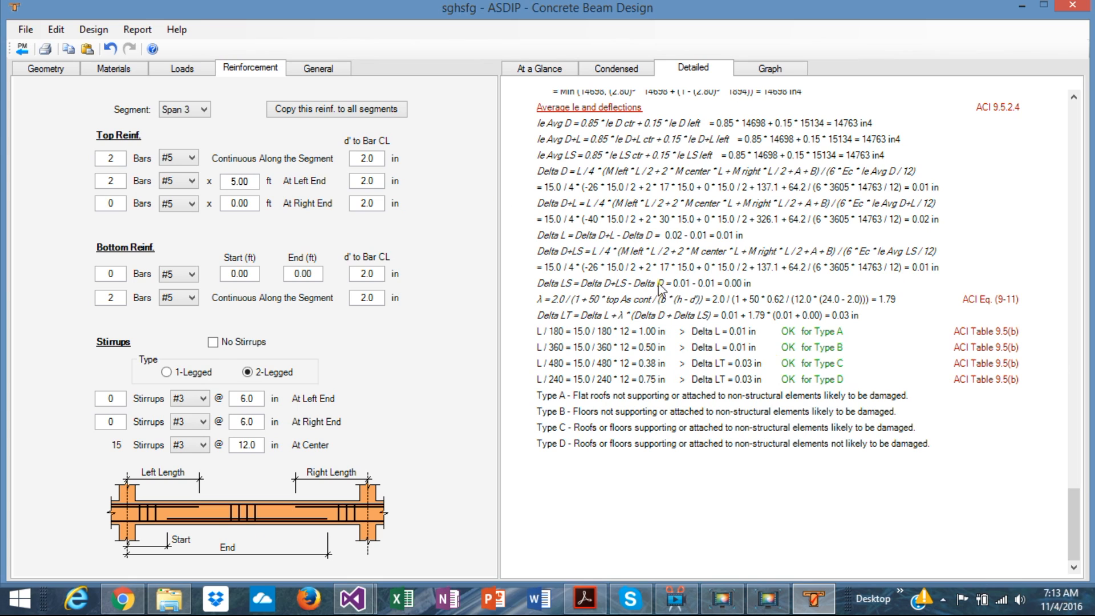
Step: Open a print preview of the detailed report and show six pages at once, starting from page 2
click(139, 29)
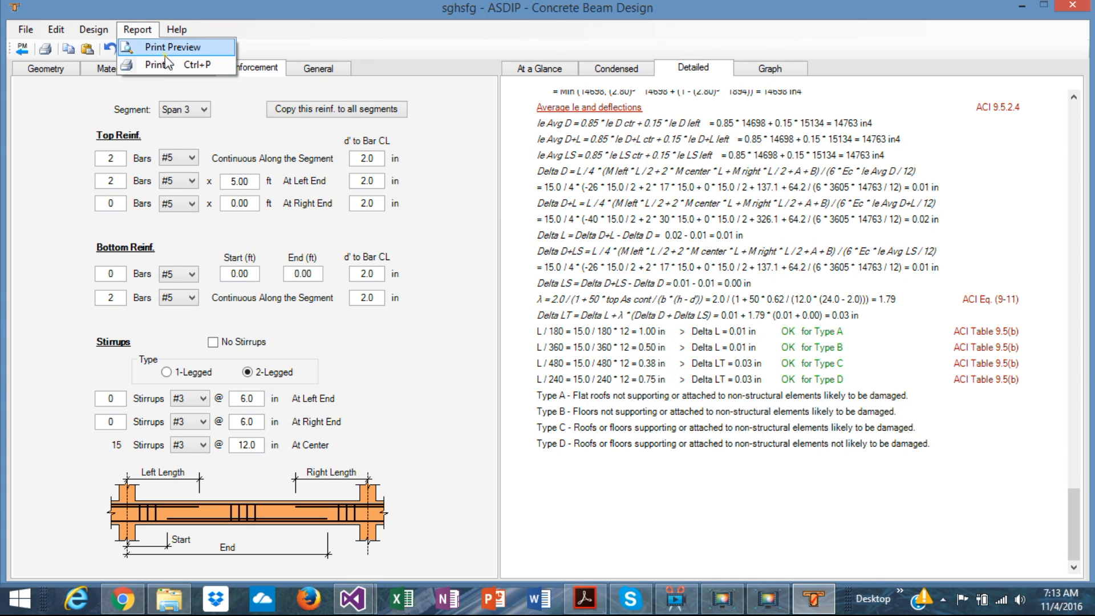
click(168, 48)
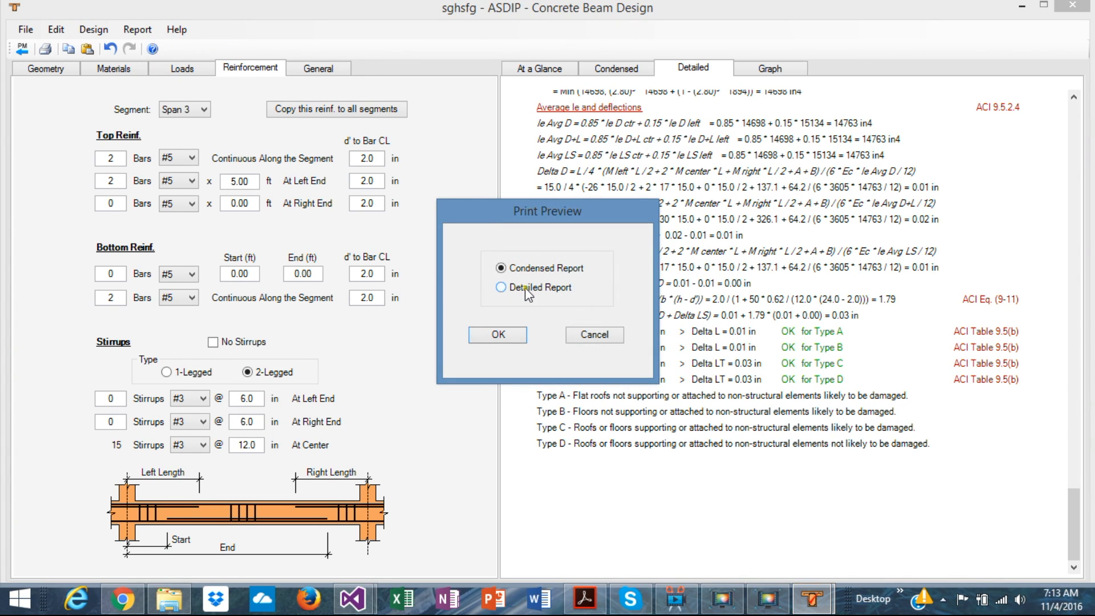
click(498, 335)
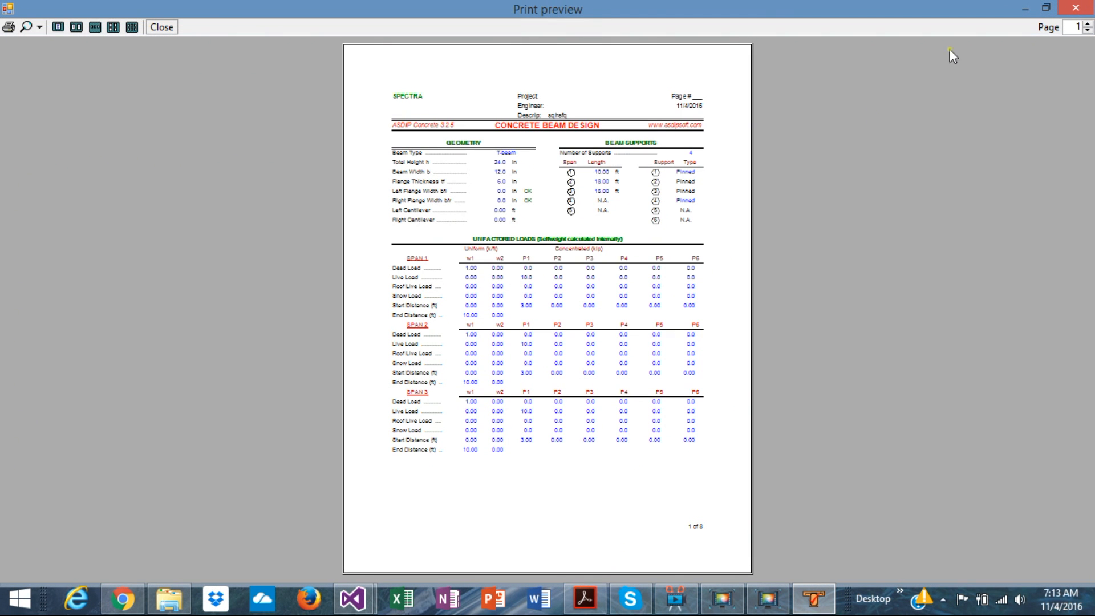
click(112, 26)
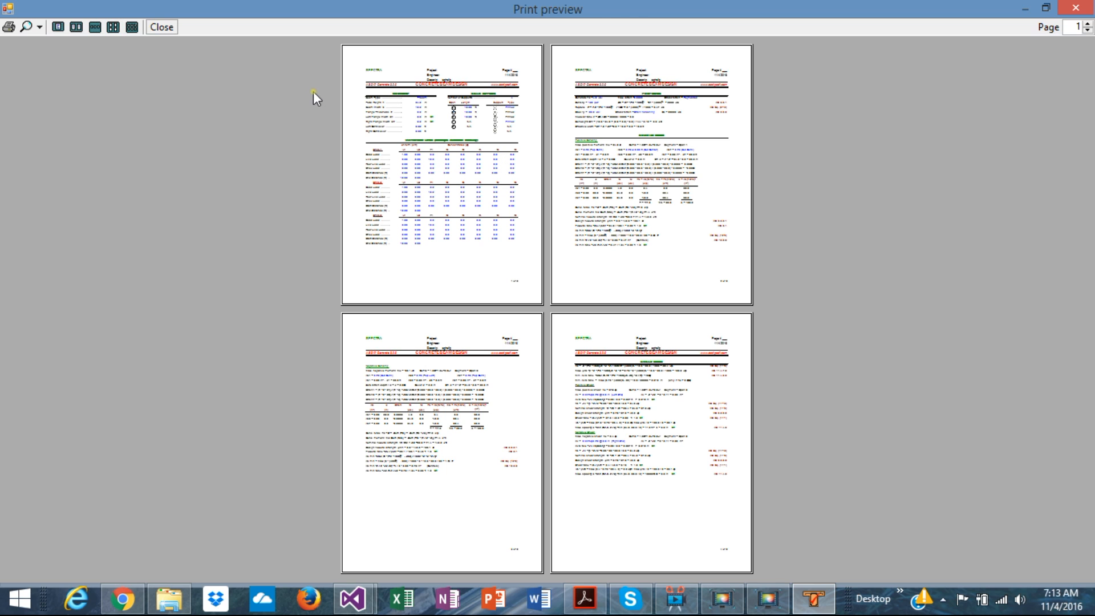
click(132, 27)
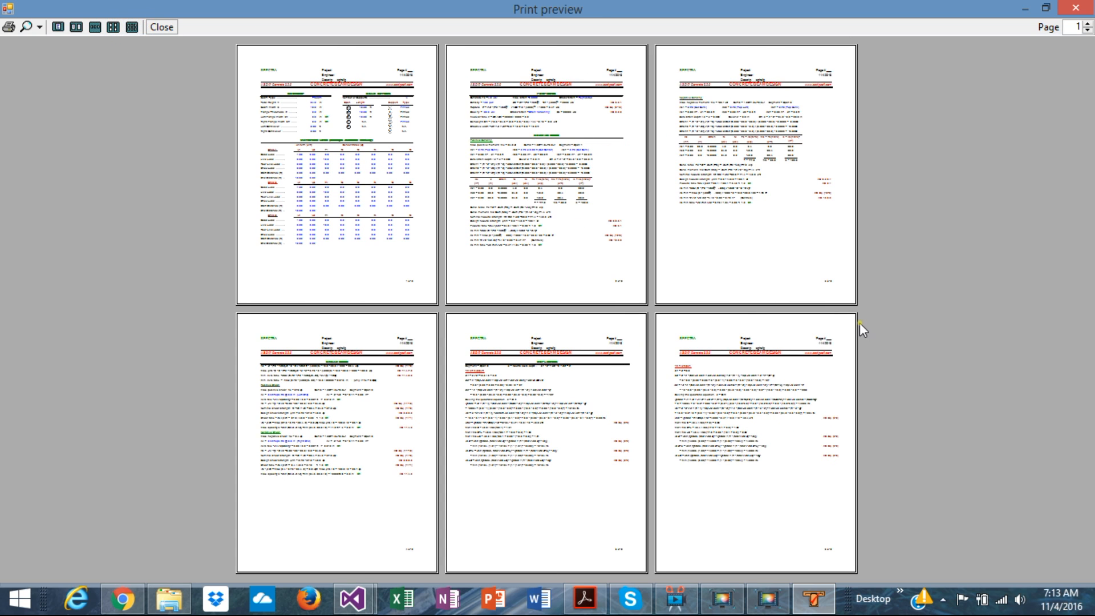
click(1088, 25)
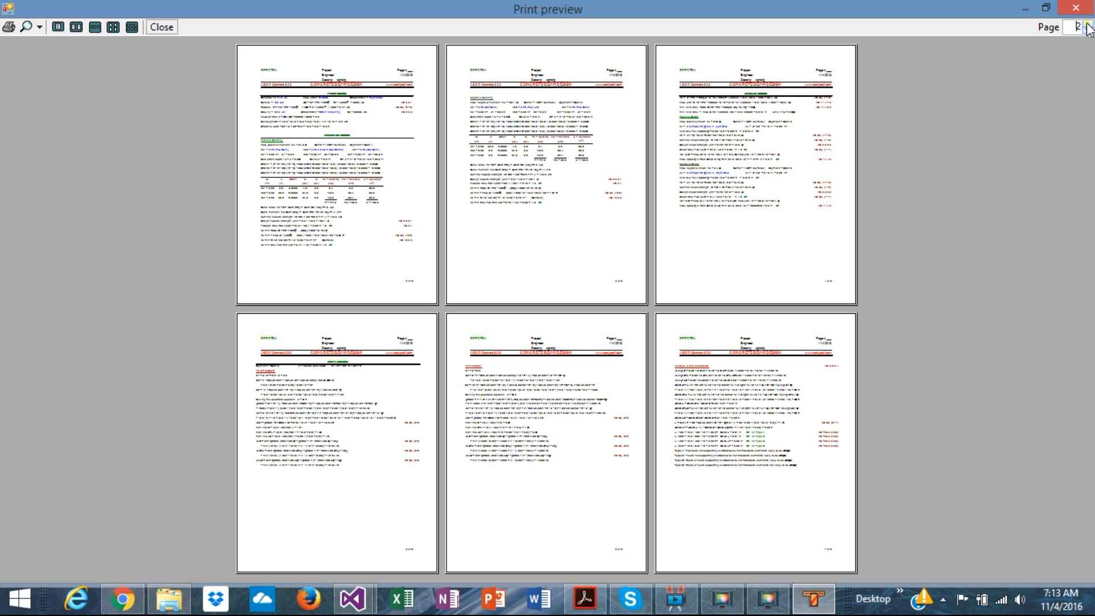
Step: Advance the six-page print preview to the beam's shear, moment and elevation diagrams, and close the preview
click(1087, 24)
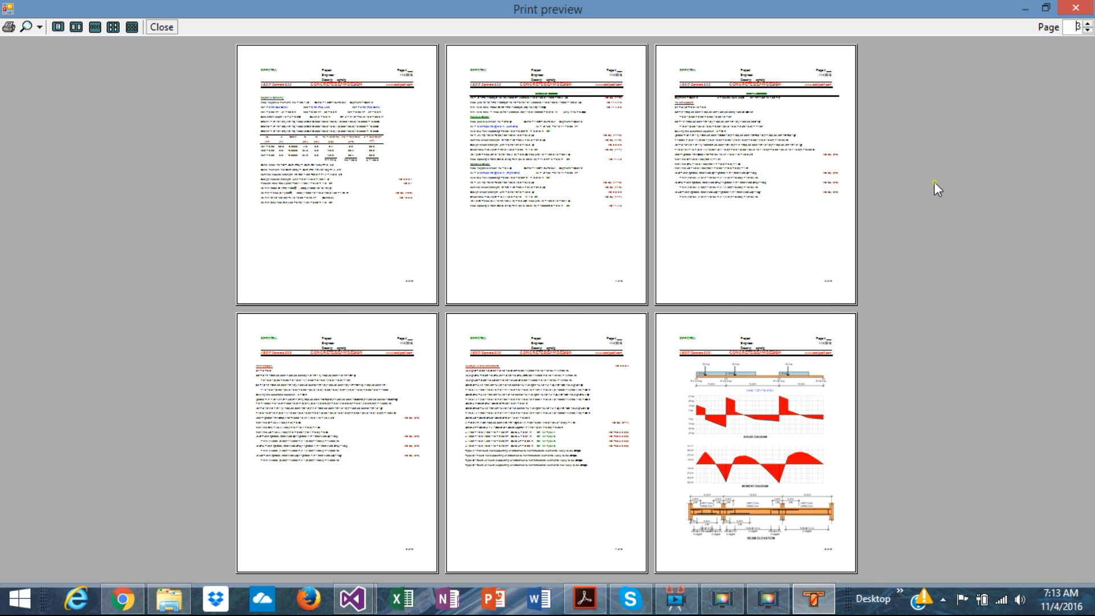
click(1086, 26)
click(1076, 9)
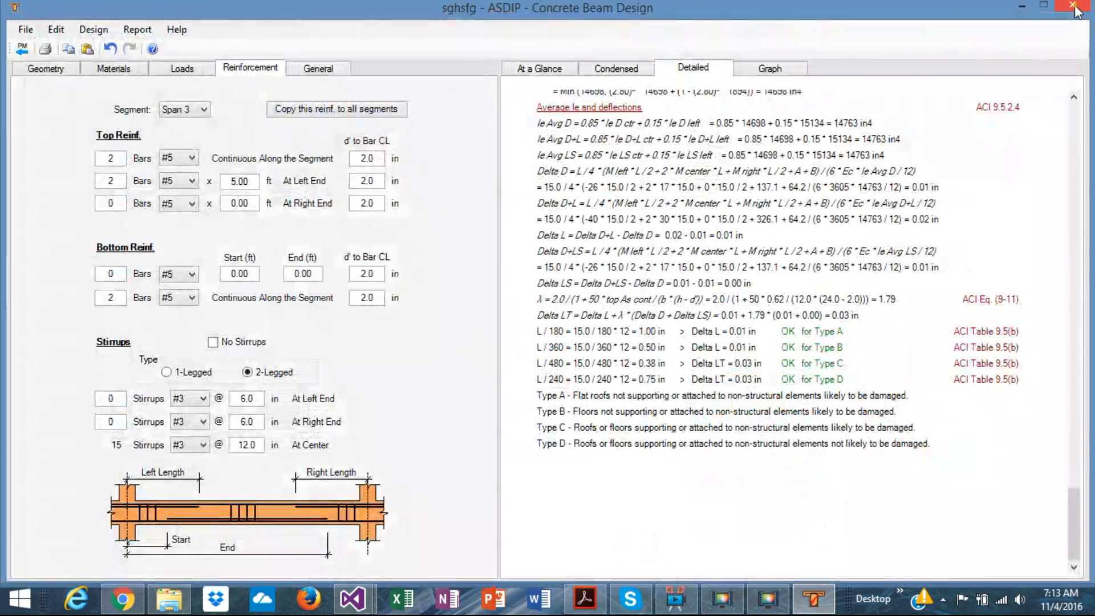
Step: Return to the project manager, add an out-of-plane bearing wall calculation named sghdf, and open it
click(22, 49)
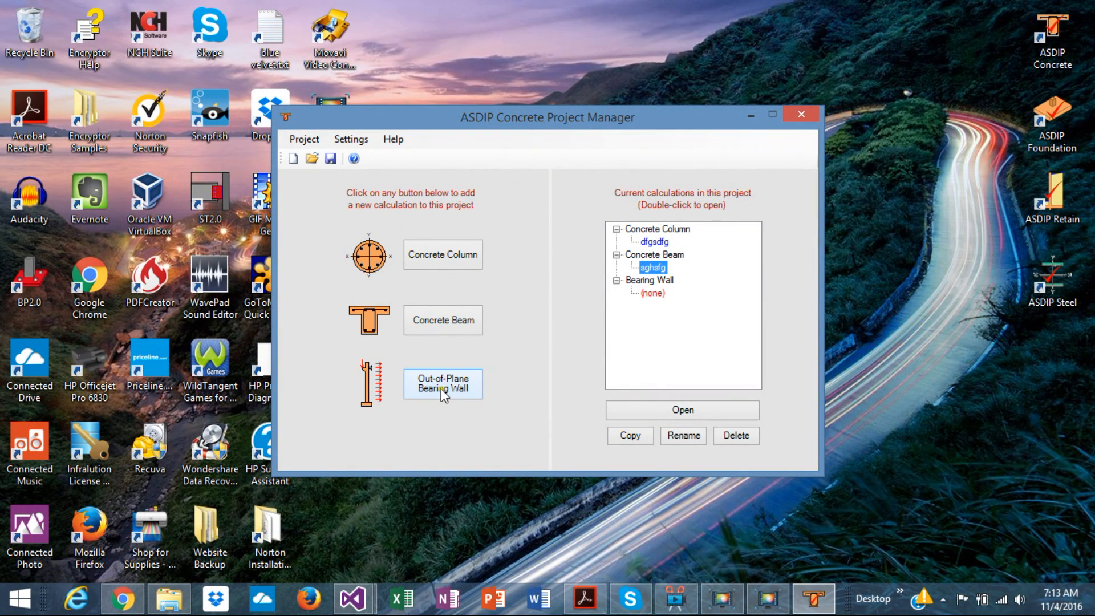
click(443, 392)
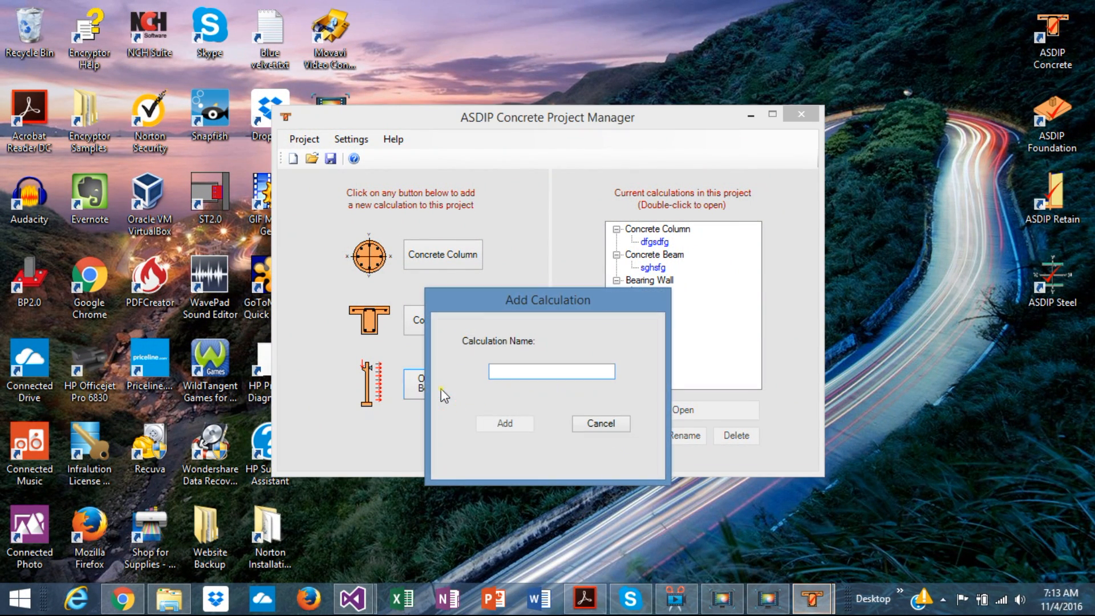
text(sghdf)
click(511, 428)
double_click(651, 293)
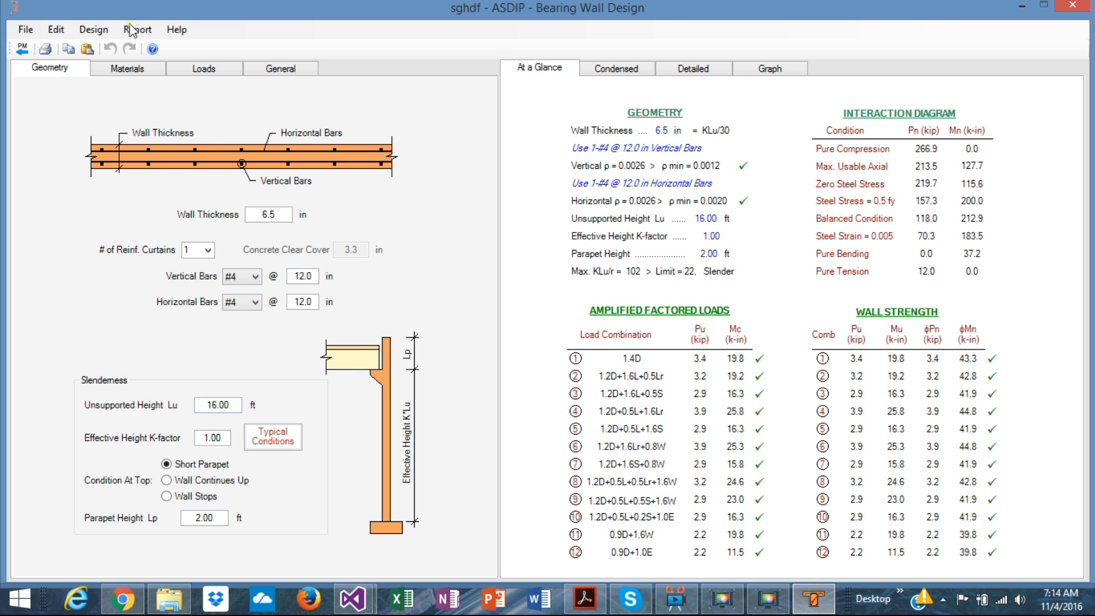
Step: Review the bearing wall's material properties and its dead, live, roof live, snow and wind loads
click(131, 68)
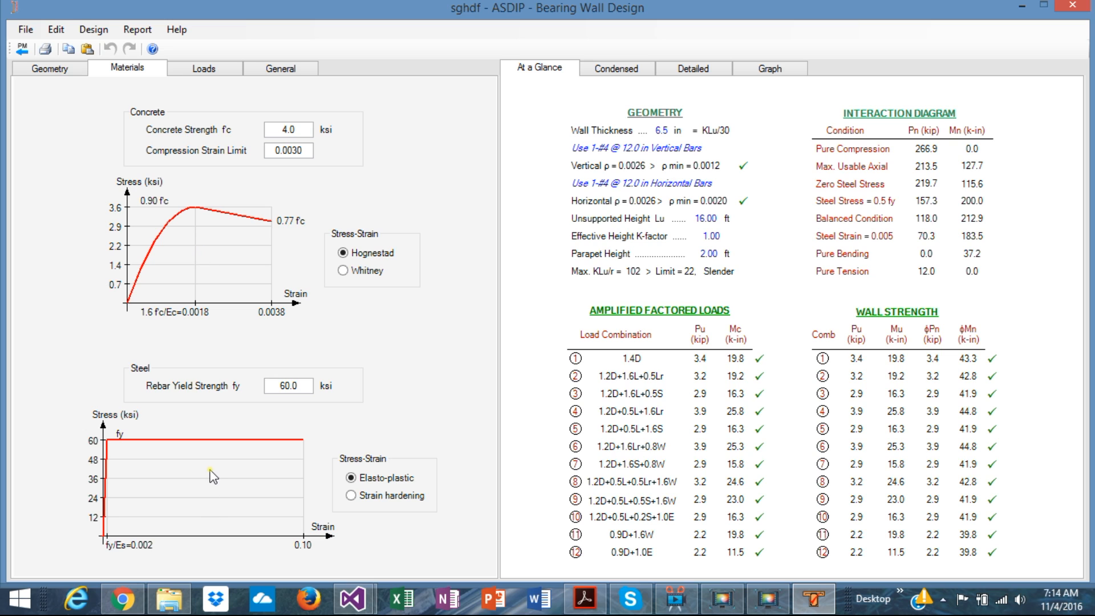
click(201, 69)
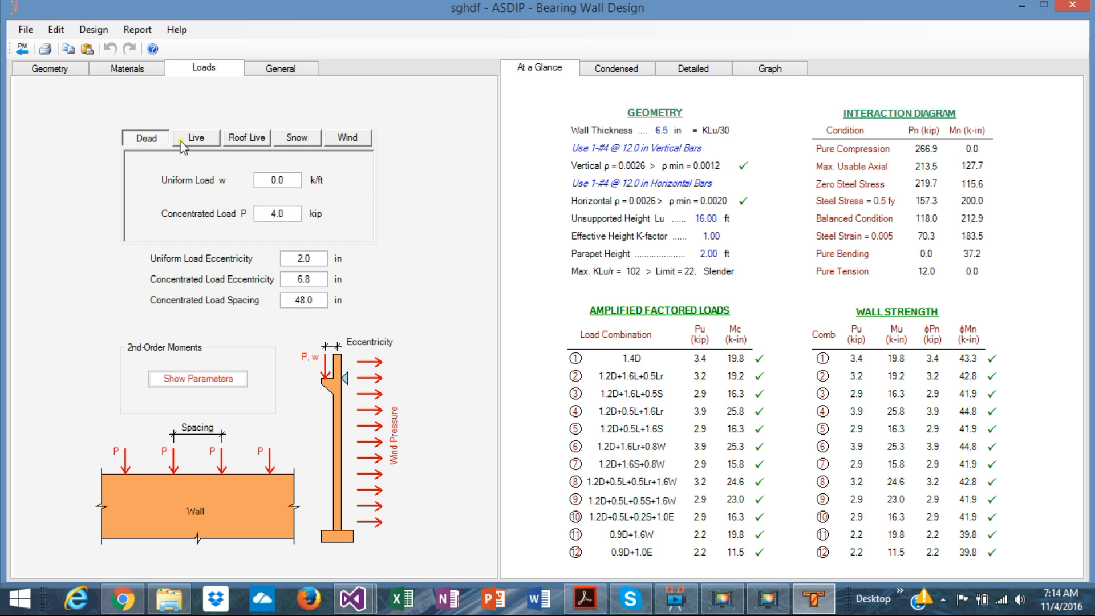
click(197, 140)
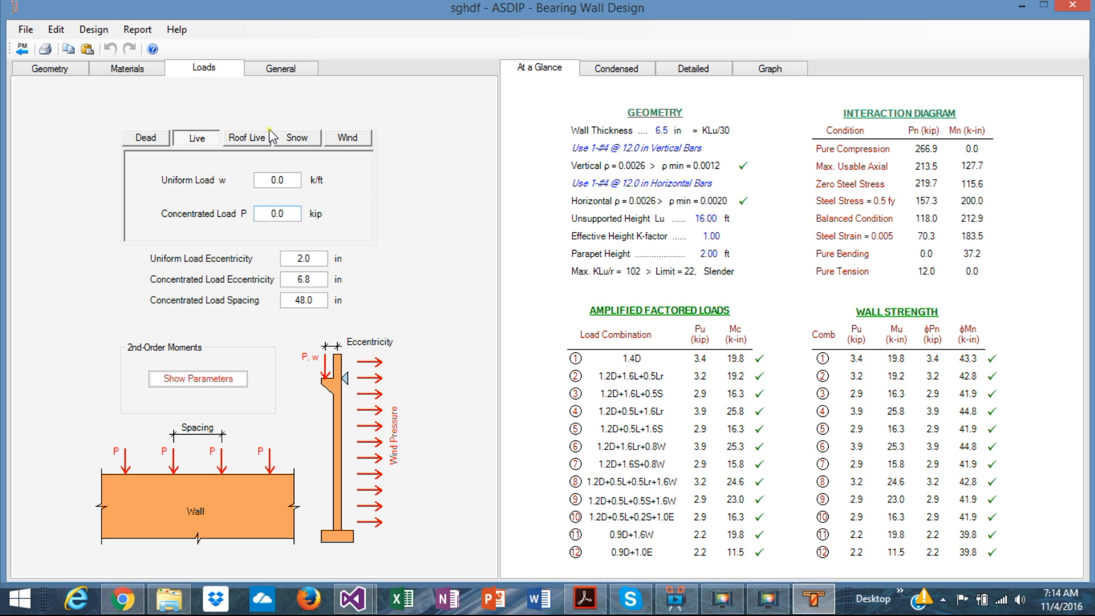
click(257, 138)
click(305, 140)
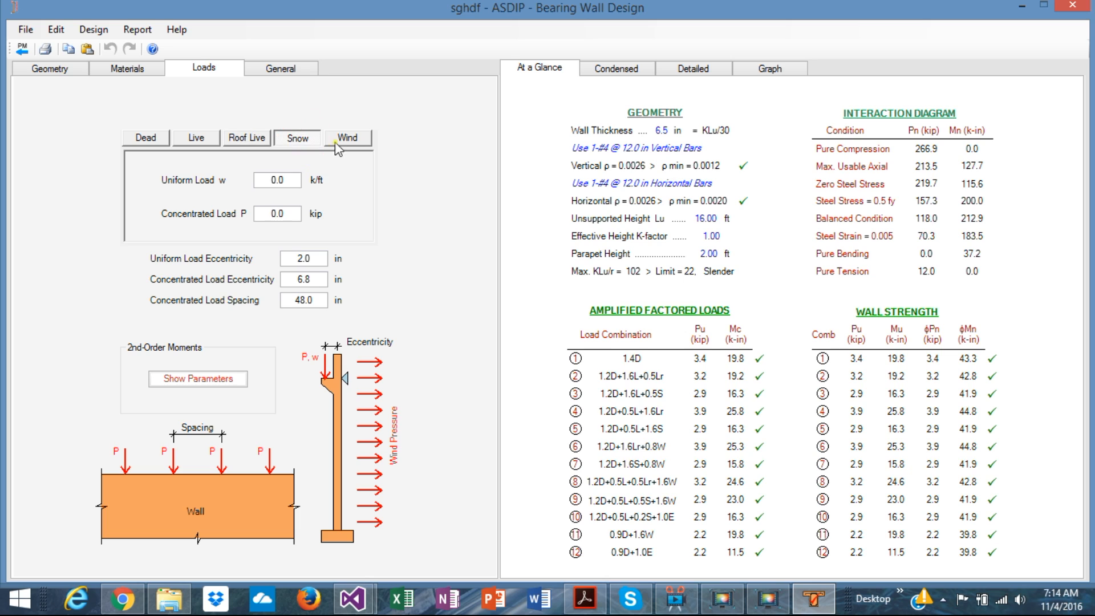
click(348, 140)
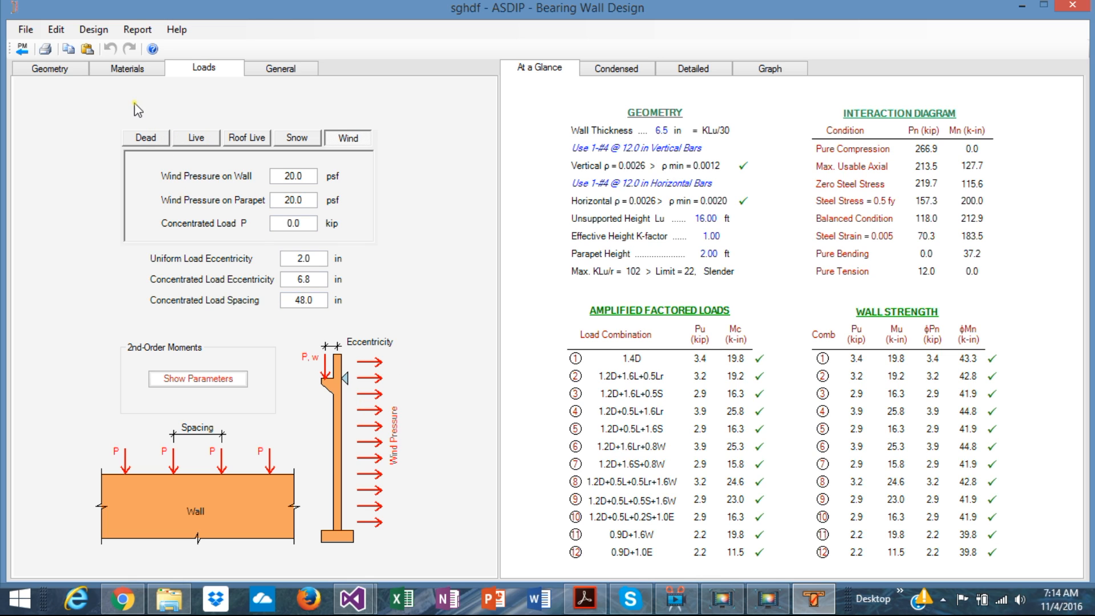
click(147, 142)
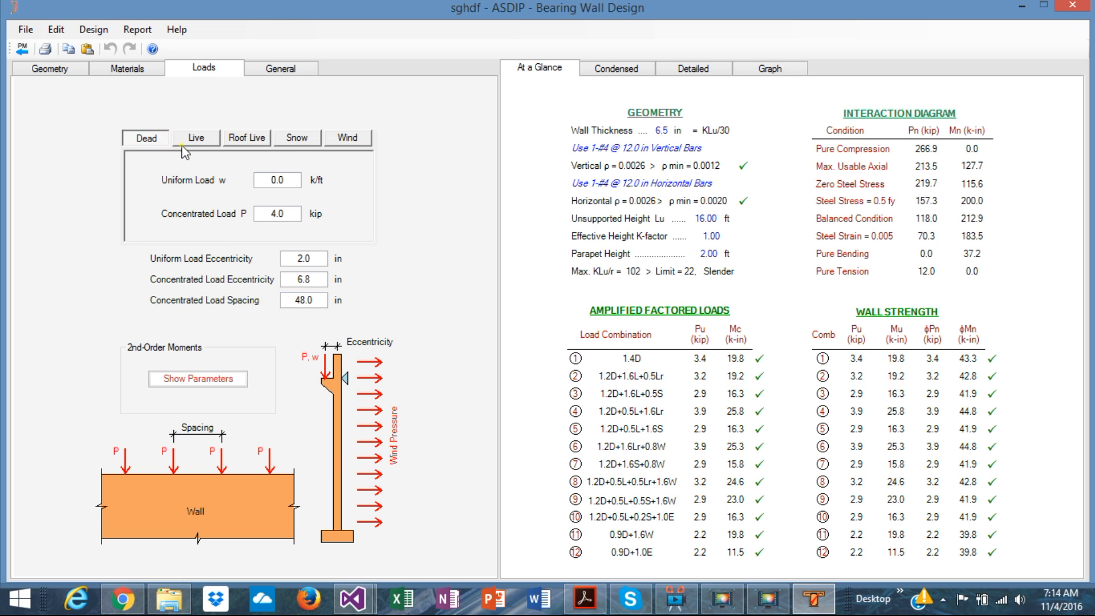
Step: Inspect the second-order moment parameters, including the Transverse Load option, and leave the dialog without applying changes
click(192, 383)
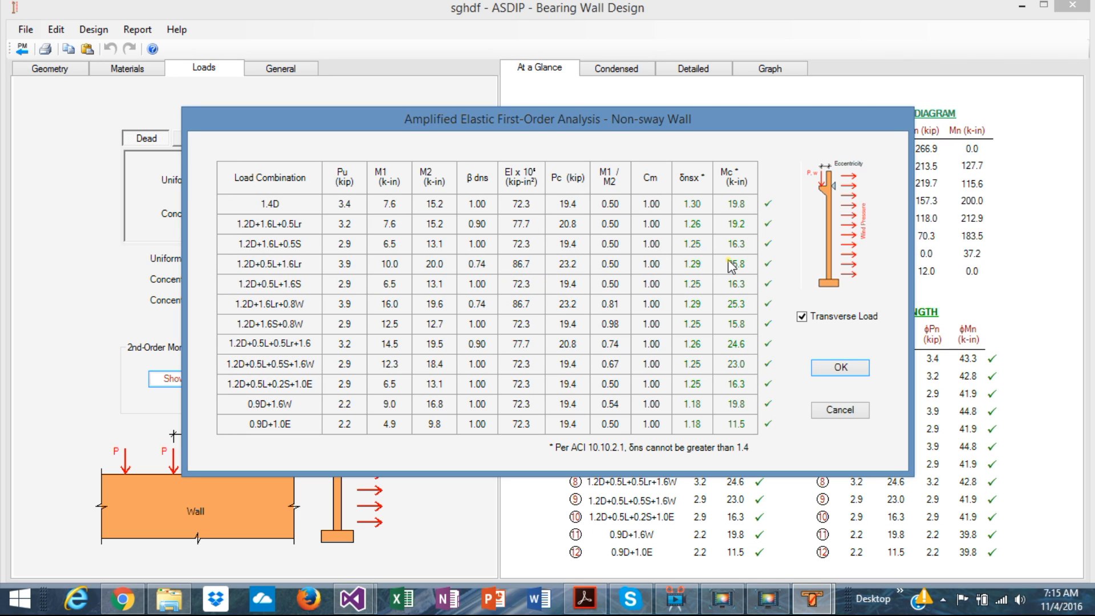
click(801, 316)
click(844, 411)
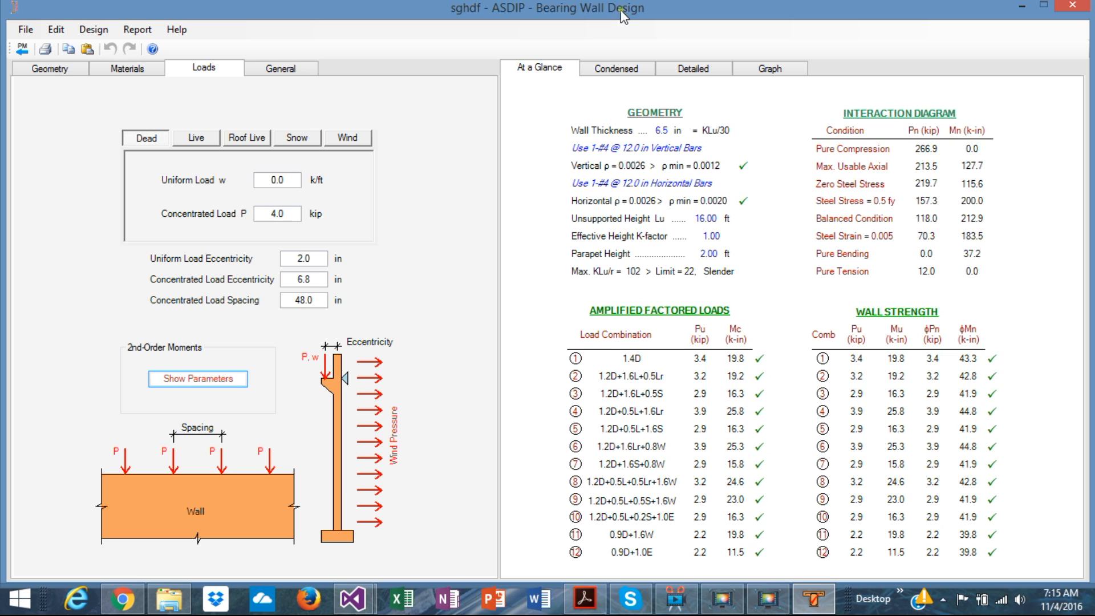
Step: Compare the wall's at-a-glance summary with its interaction diagrams and reinforcement sketches
click(614, 68)
click(549, 69)
click(787, 73)
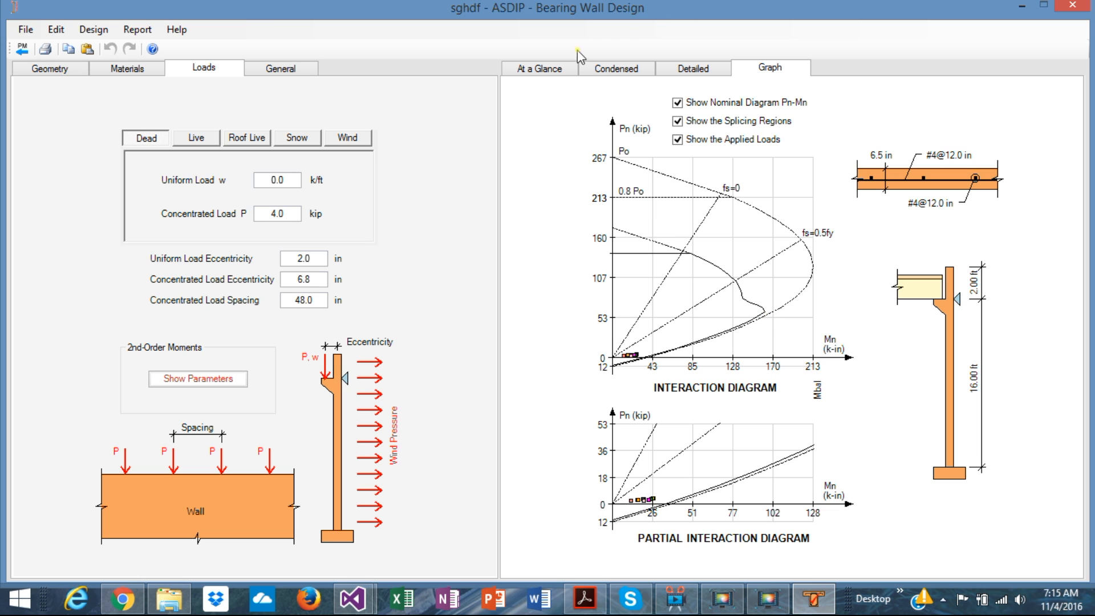
click(544, 73)
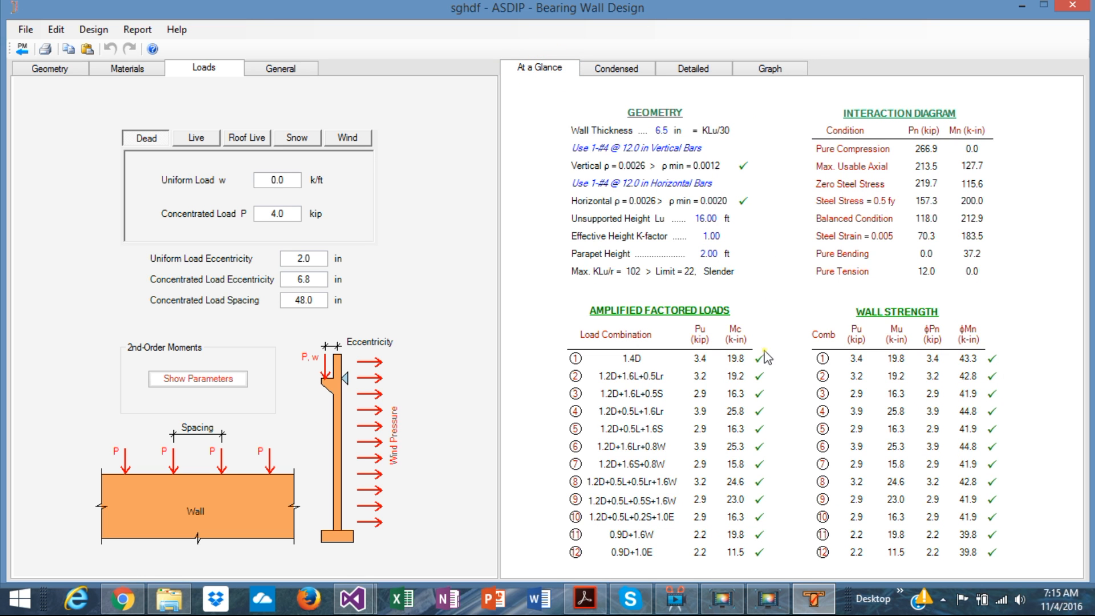
Step: Examine the condensed report's geometry, unfactored loads, amplified factored loads, interaction diagram values and wall strength
click(605, 73)
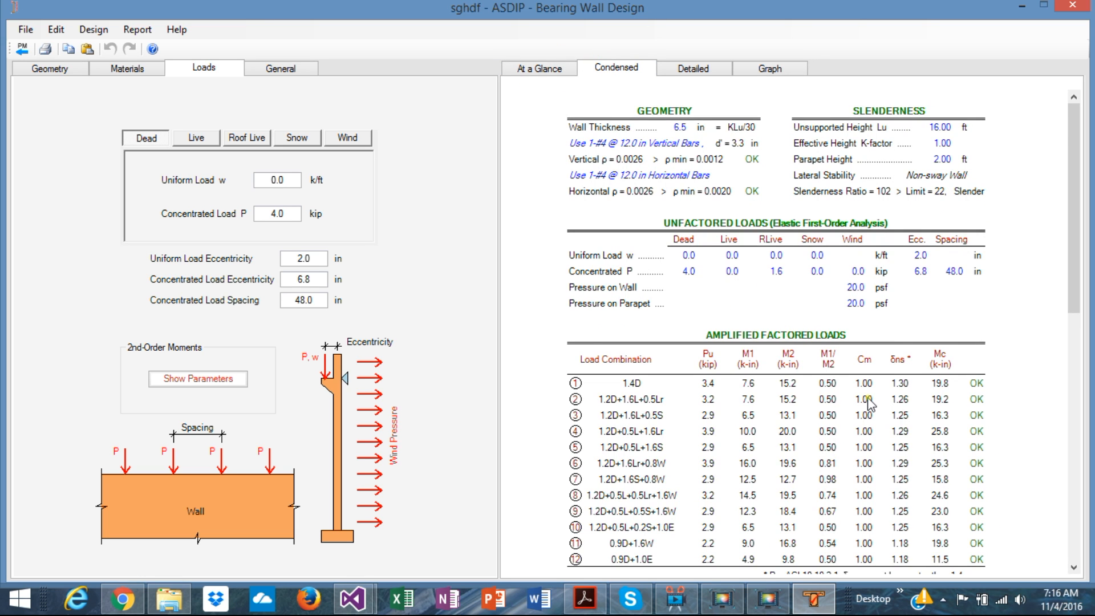
scroll(824, 374, down, 8)
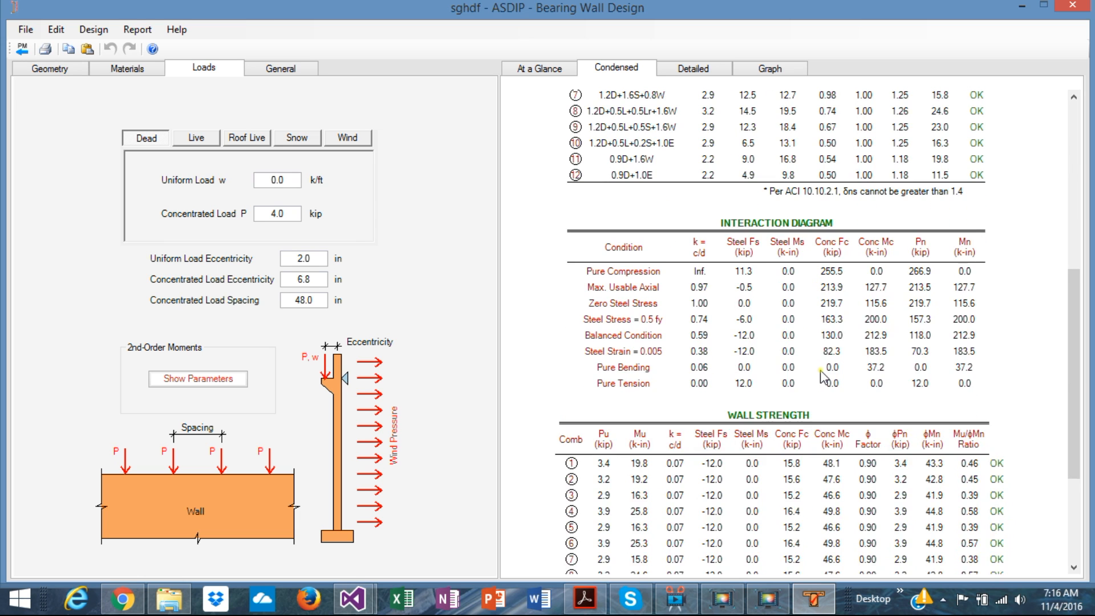
scroll(822, 376, up, 6)
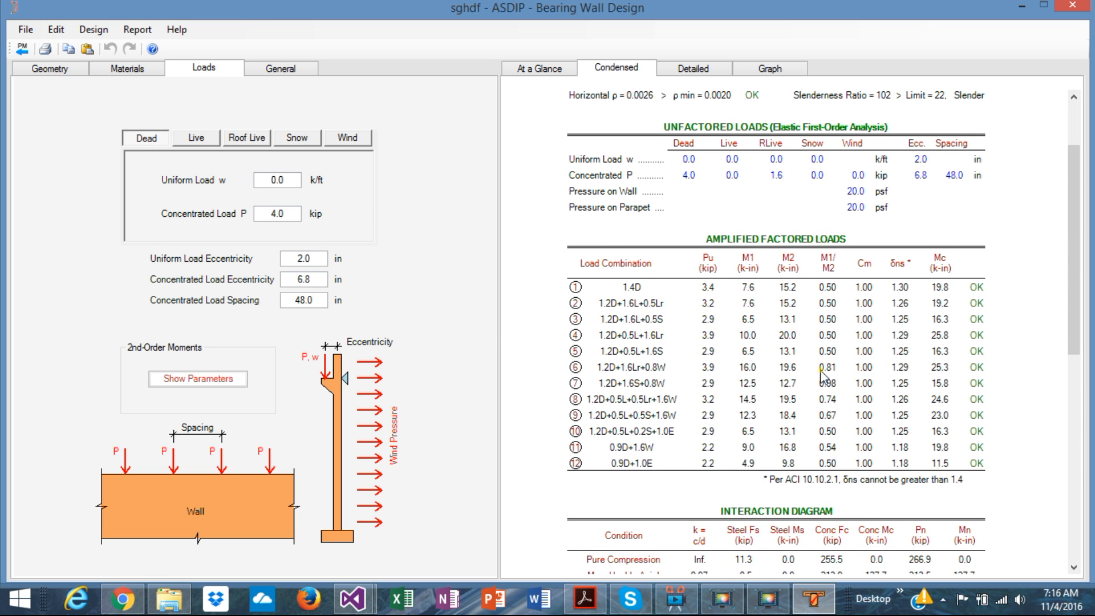
scroll(821, 373, down, 3)
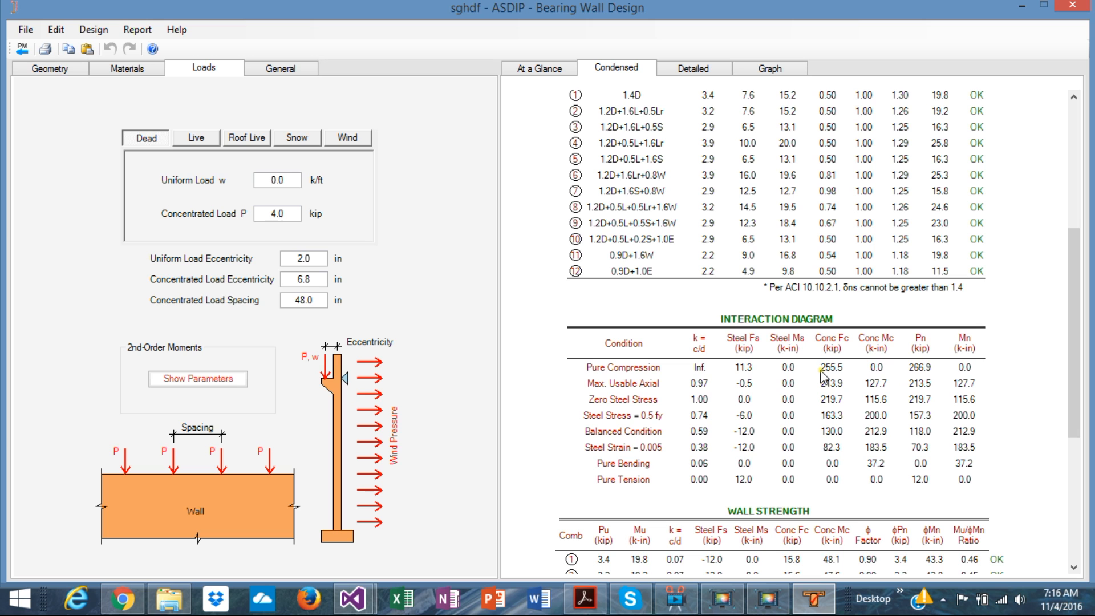
scroll(821, 374, down, 5)
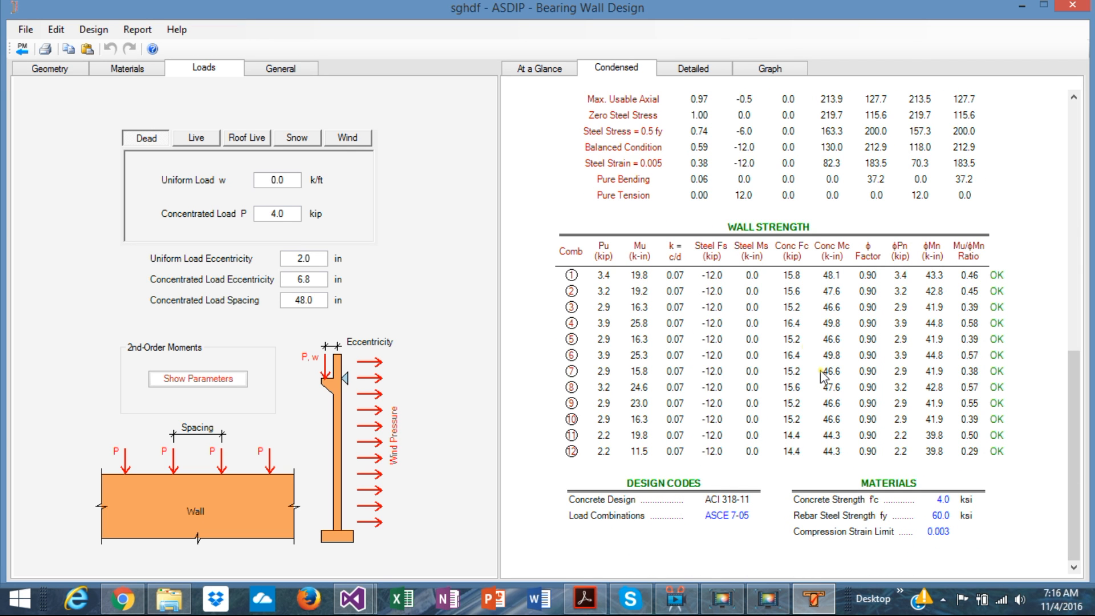
Step: Examine the material properties, slenderness and factored load calculations in the wall's detailed report
click(690, 76)
scroll(866, 242, down, 2)
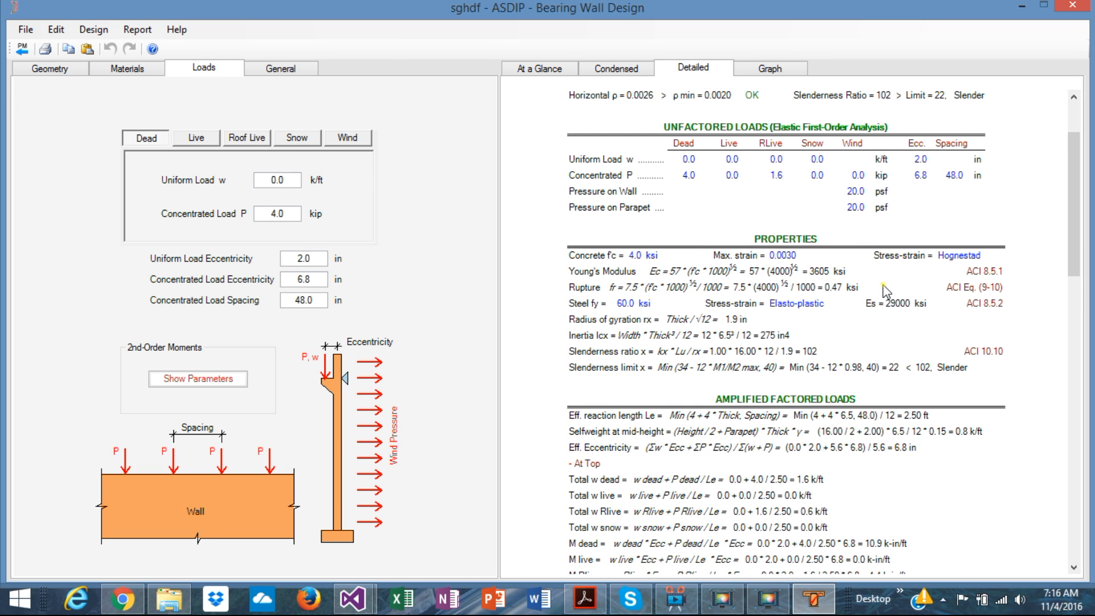
scroll(882, 285, down, 2)
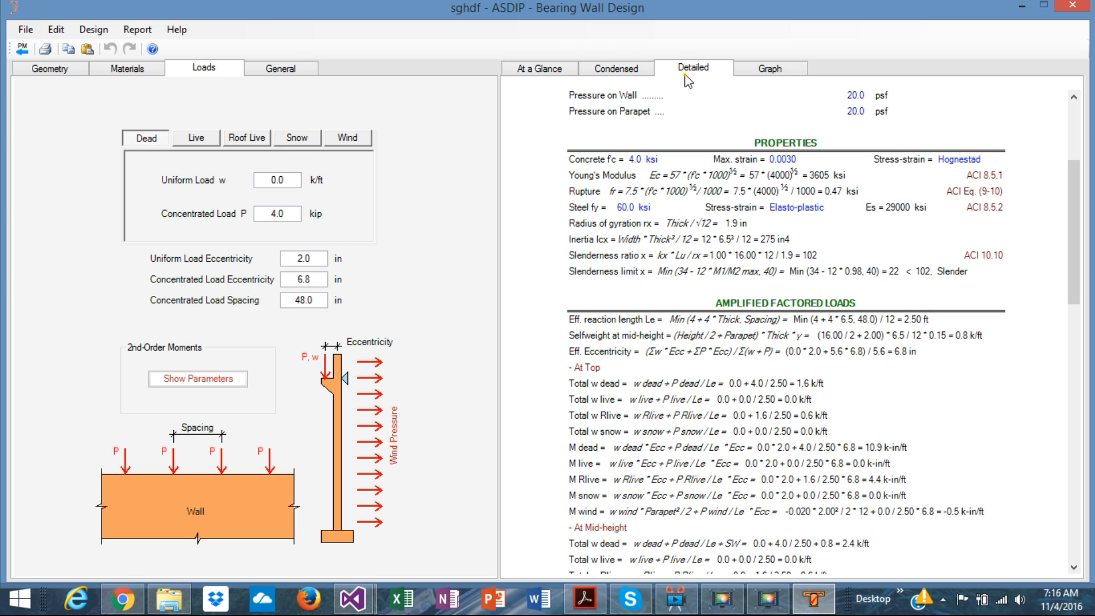
scroll(907, 372, down, 2)
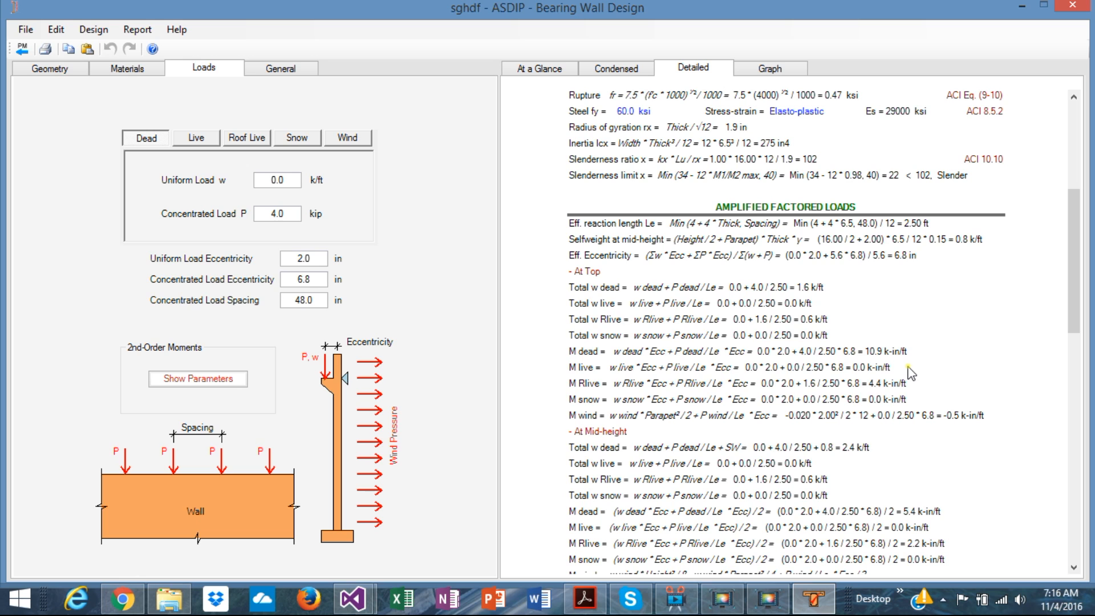
Step: Recheck the at-a-glance summary and the condensed report's load combinations, wall strength and design codes
click(536, 69)
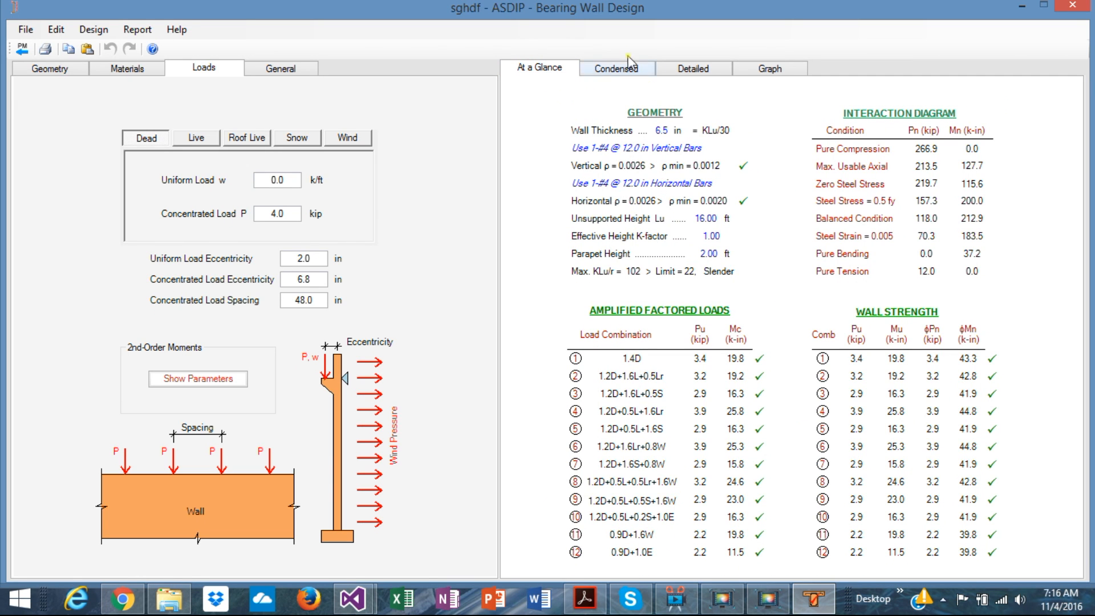
click(604, 80)
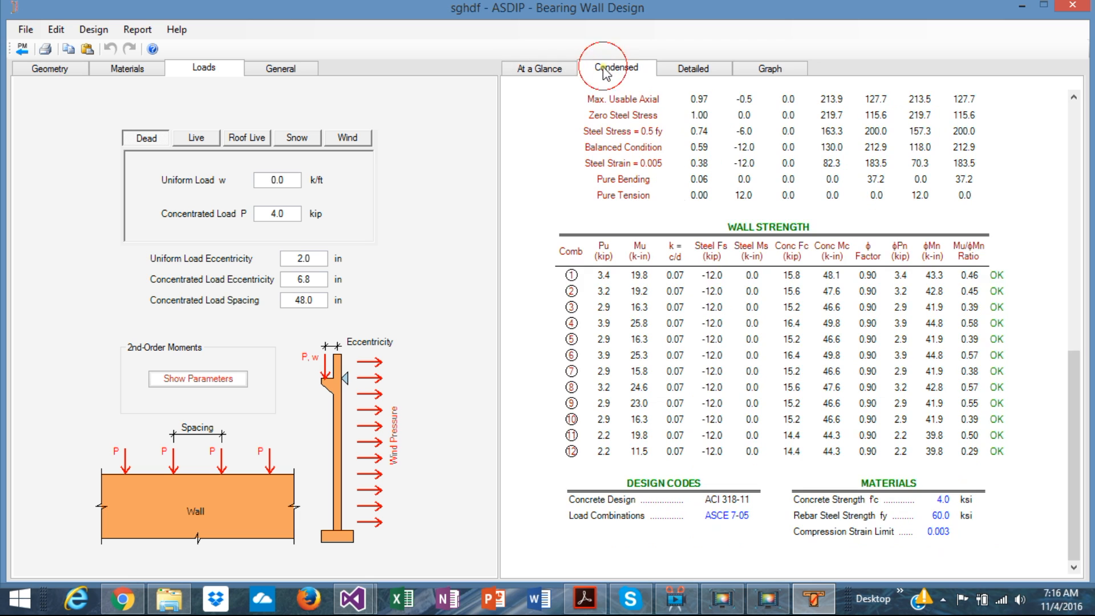
scroll(841, 386, down, 5)
scroll(841, 386, up, 8)
scroll(841, 386, down, 2)
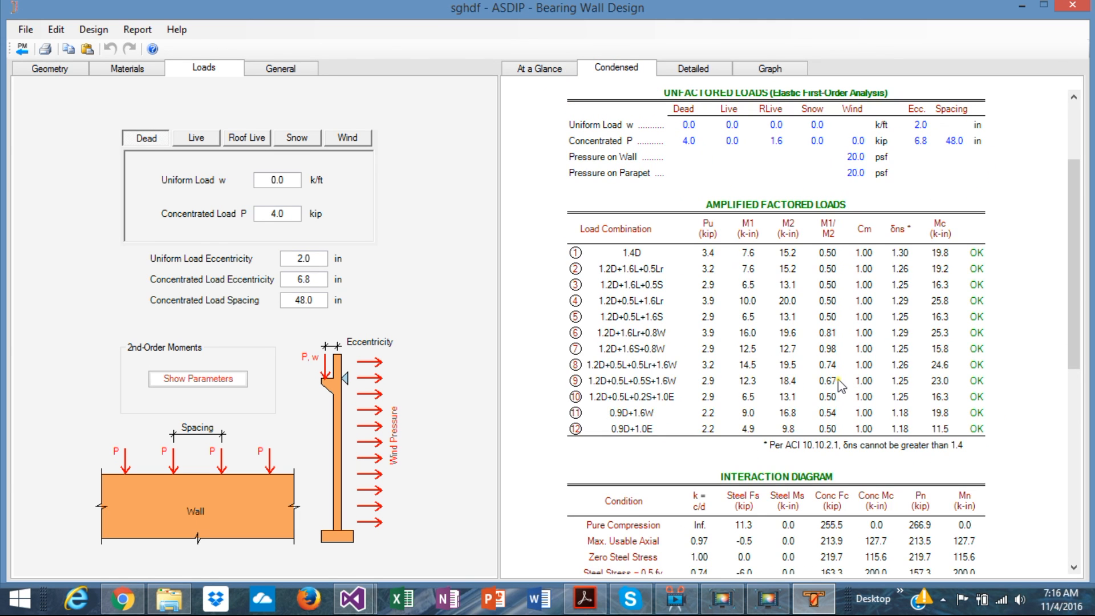
scroll(841, 386, down, 4)
scroll(839, 385, down, 4)
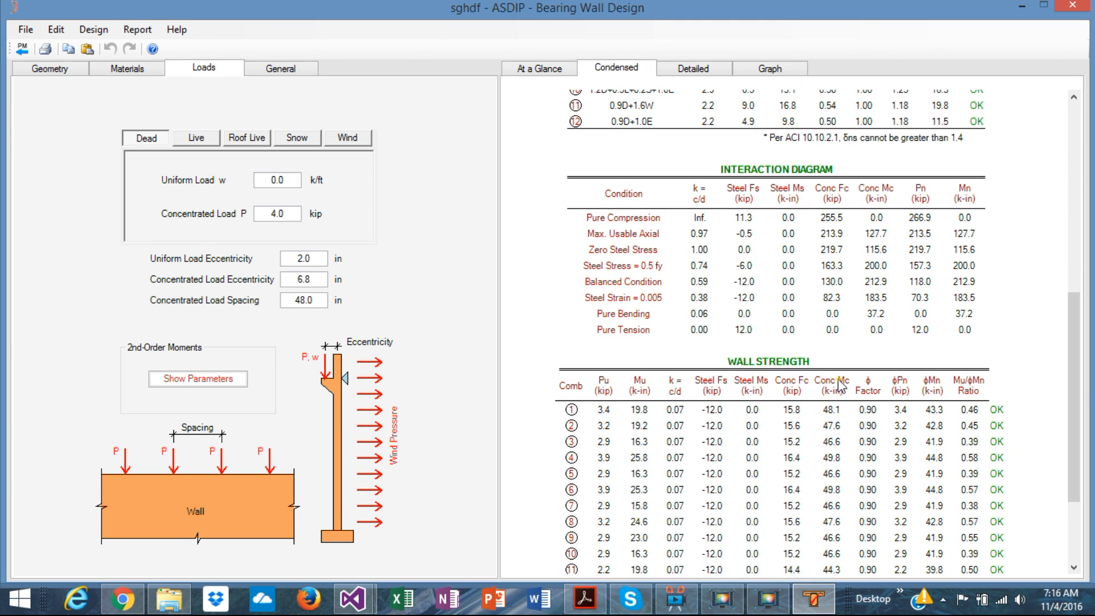
Step: Examine the detailed report's mid-height loads, controlling load combination, moment magnification and wall strength calculations through to the design codes
click(692, 68)
scroll(875, 354, down, 5)
scroll(875, 354, down, 2)
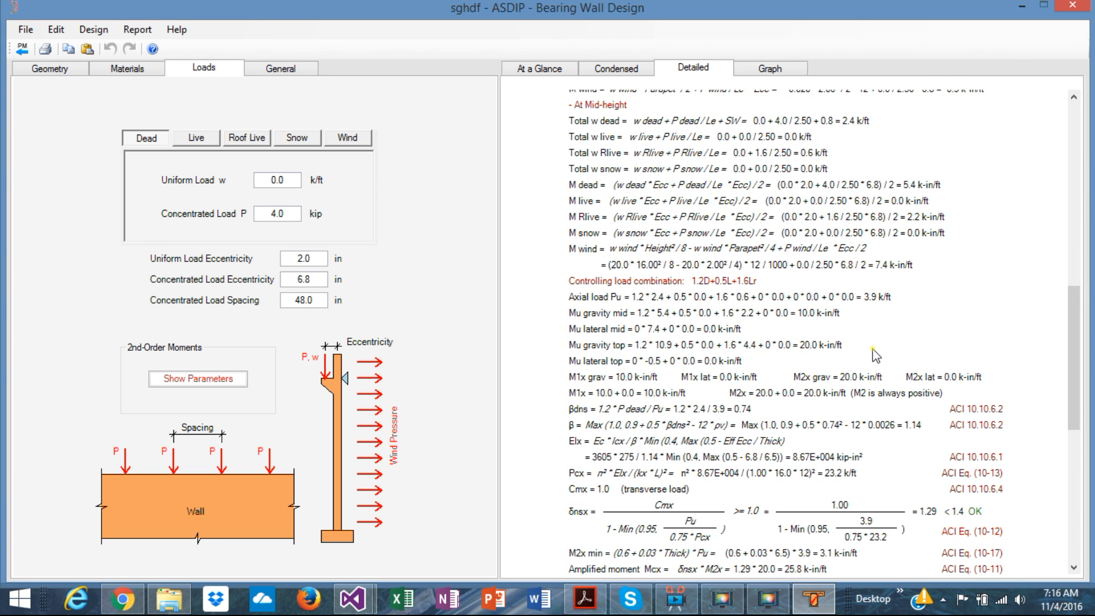
scroll(875, 354, down, 10)
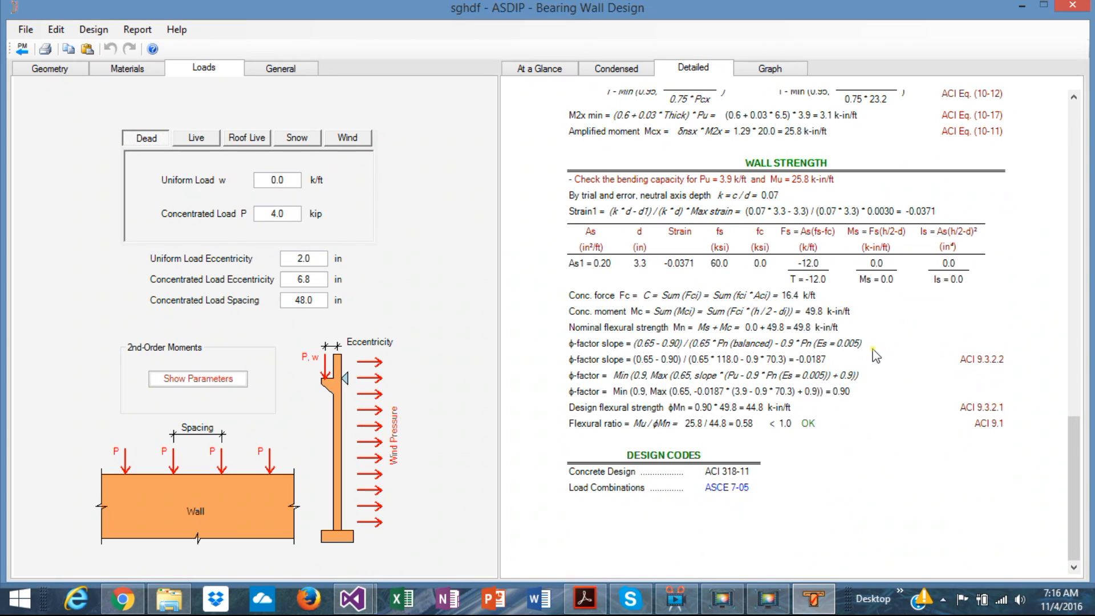
scroll(875, 354, down, 2)
Step: View the wall's interaction diagrams once more and go back to the project manager
click(771, 69)
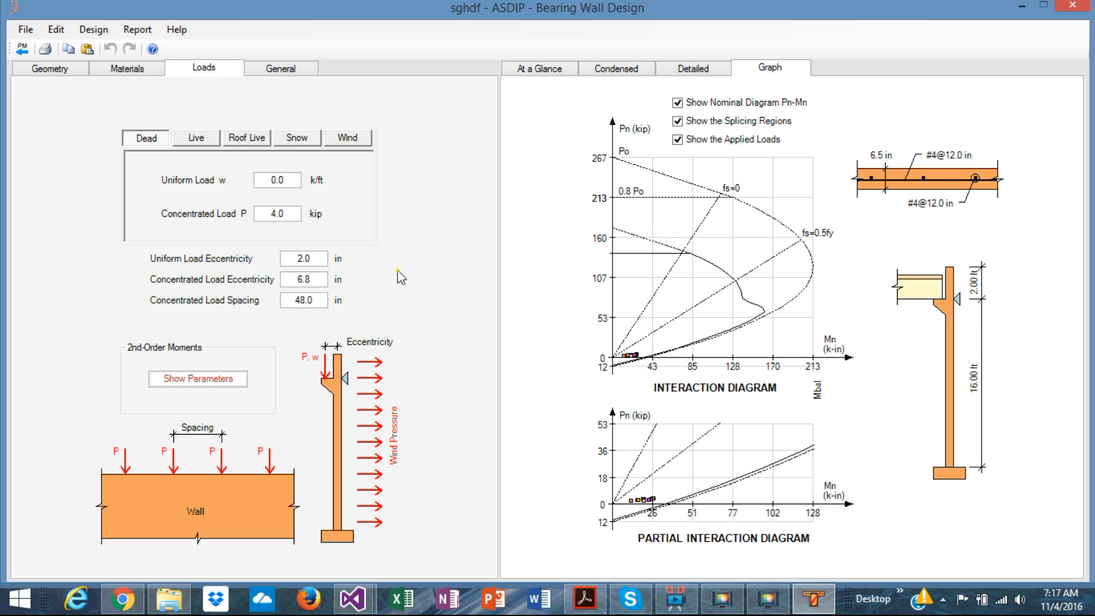
click(21, 50)
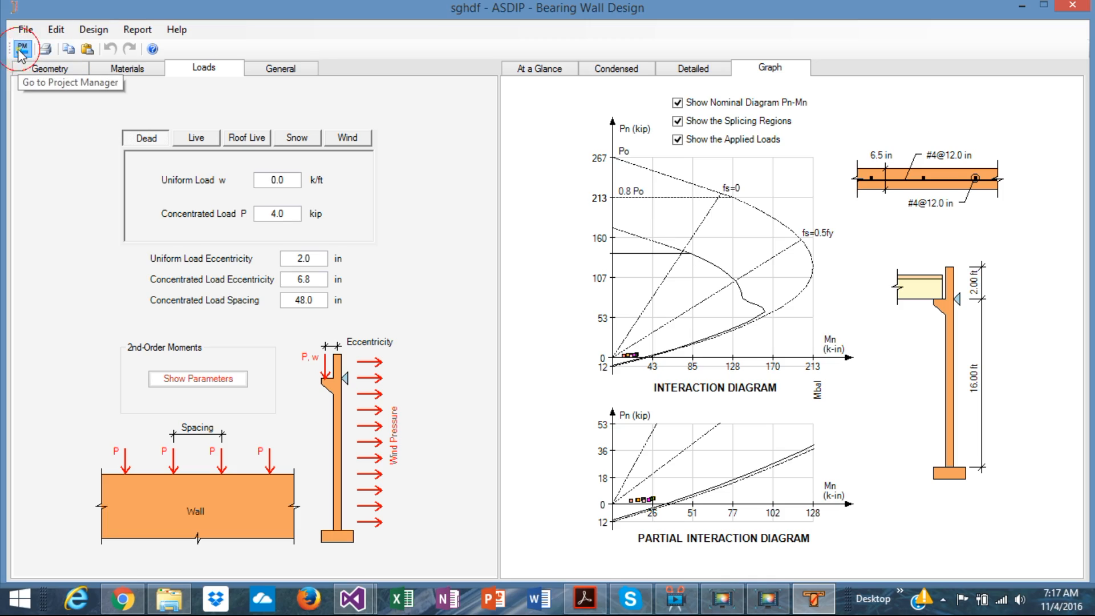